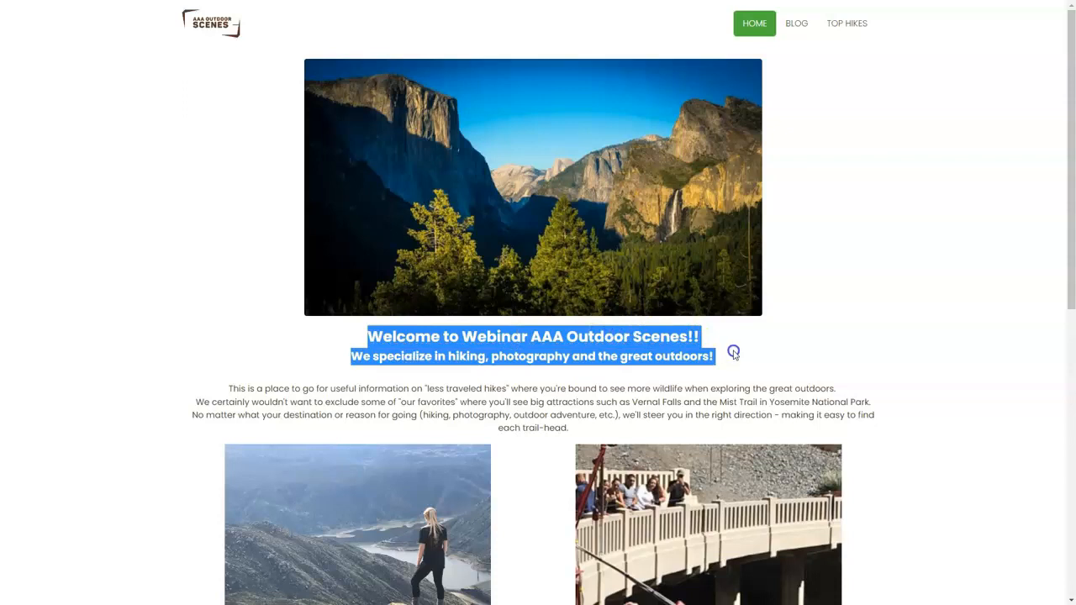
Look over the site's home page from the welcome heading down to the footer.
scroll(734, 353, down, 4)
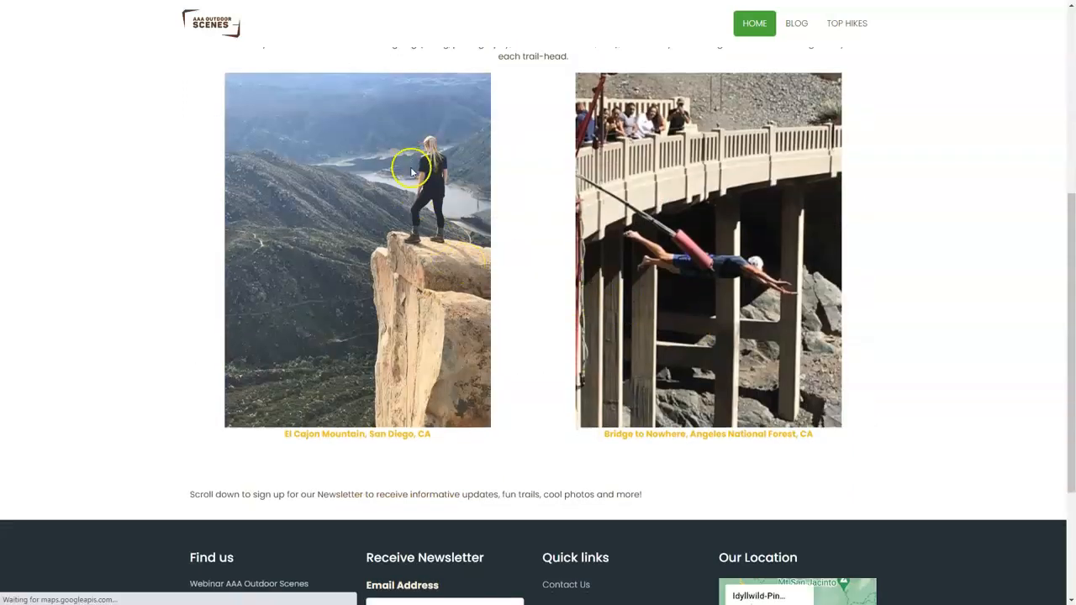
scroll(403, 227, down, 3)
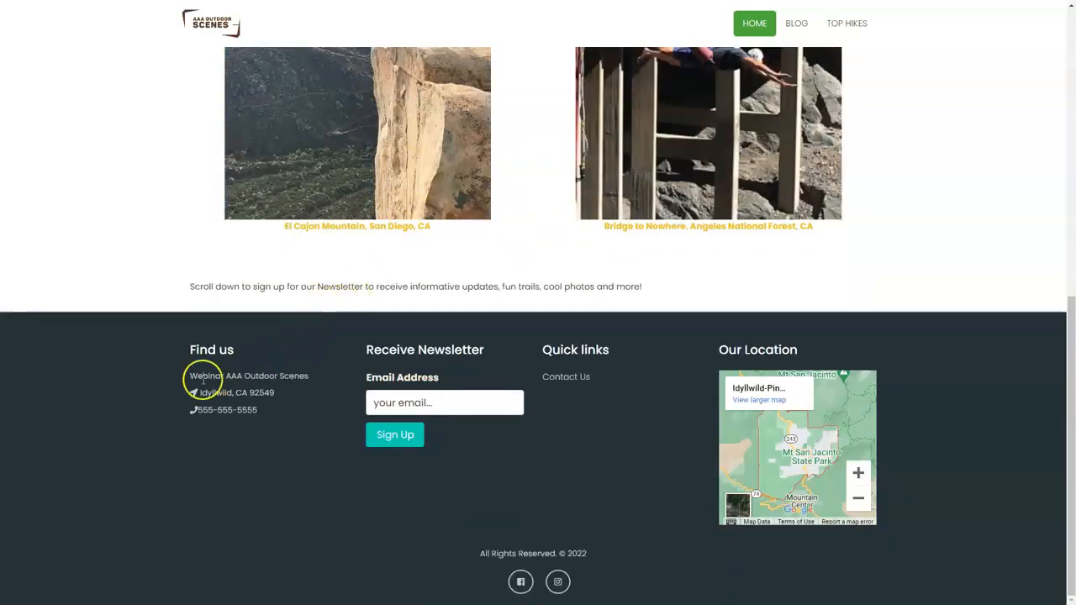
scroll(238, 373, up, 8)
Go to the site's blog and view the post "Duck Lake, Mammoth Mountain, CA".
click(801, 25)
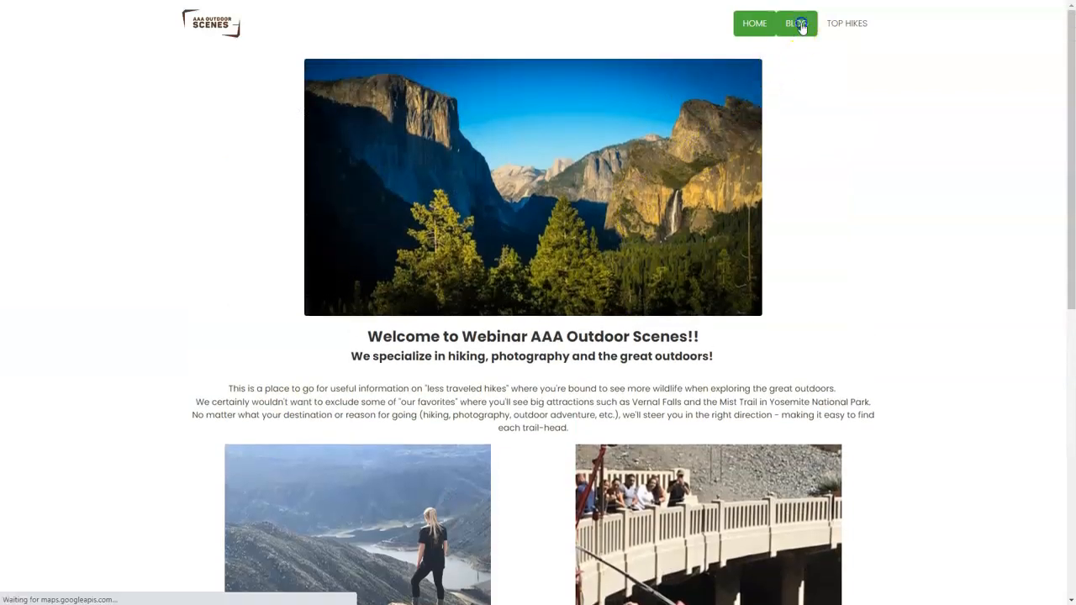
scroll(639, 267, down, 5)
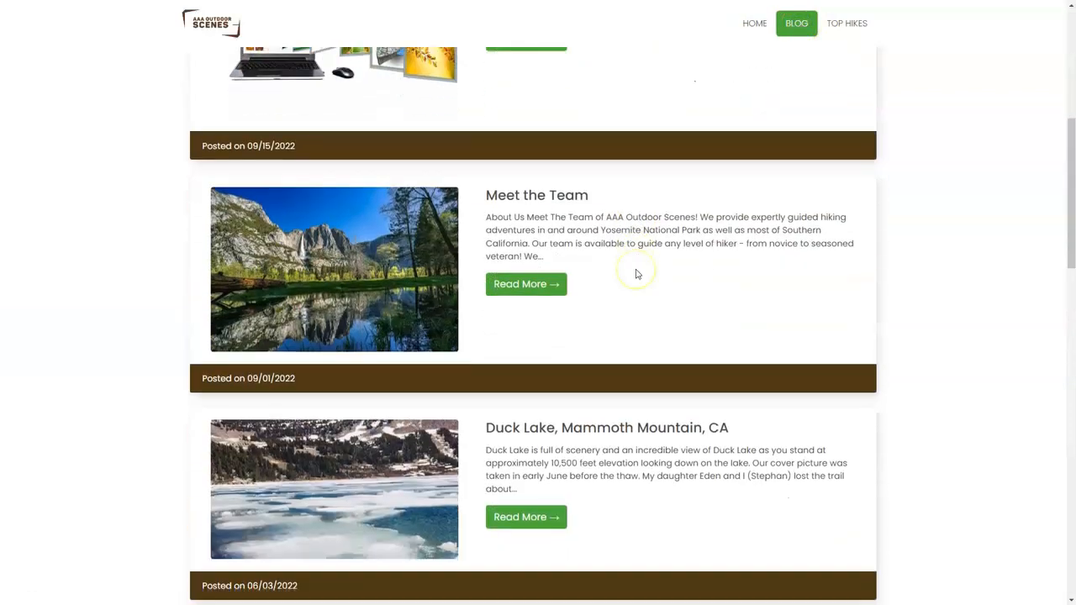
scroll(636, 274, down, 2)
click(531, 338)
scroll(522, 334, down, 2)
scroll(521, 336, up, 2)
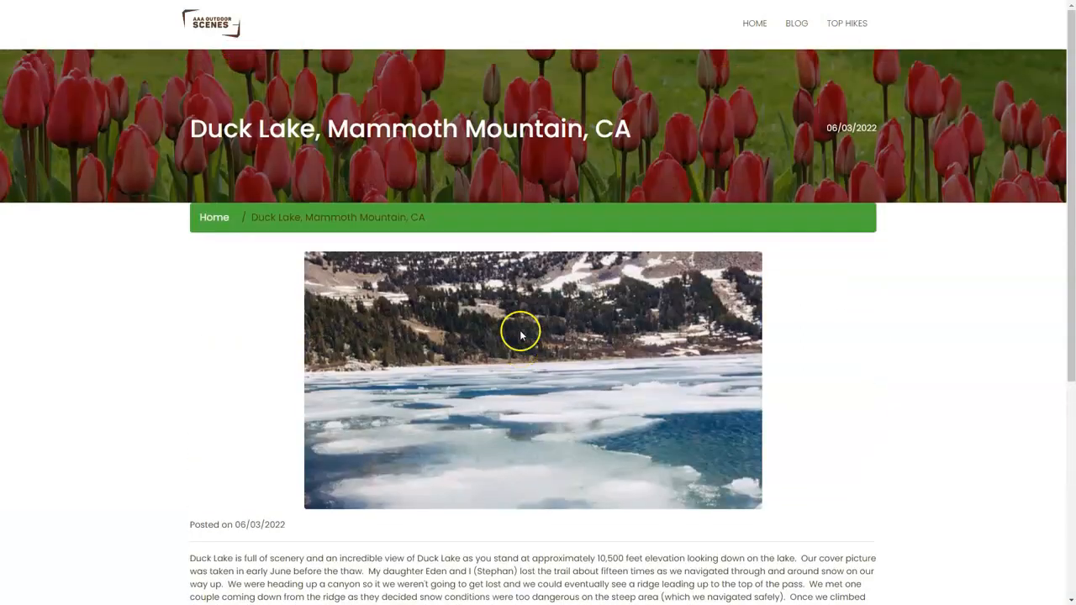
Return to the blog, open the post "How to Edit Your Website" and read its list of reasons.
click(797, 25)
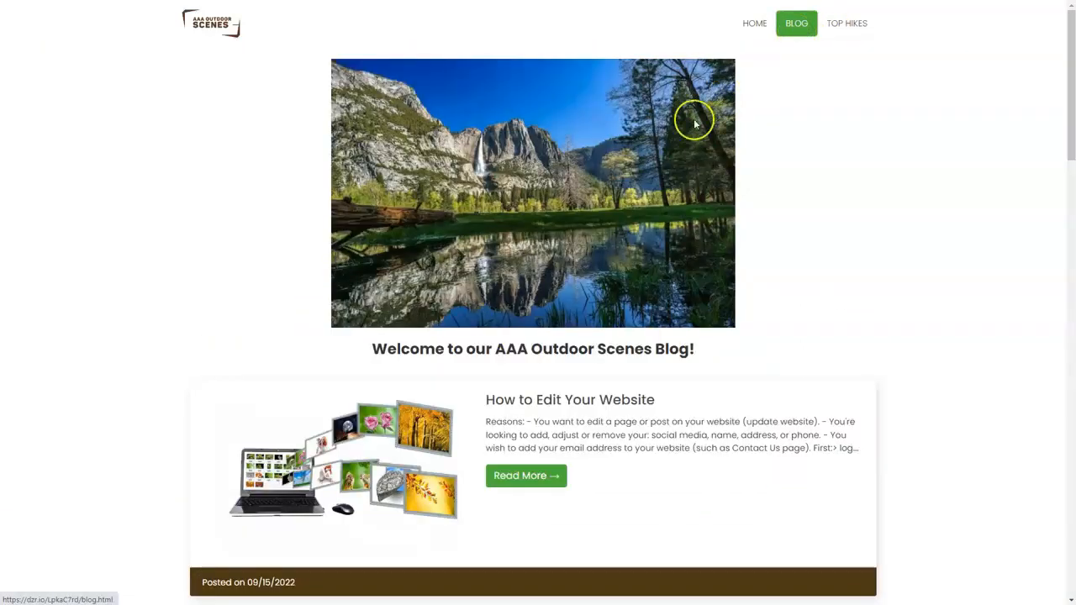
scroll(588, 197, down, 2)
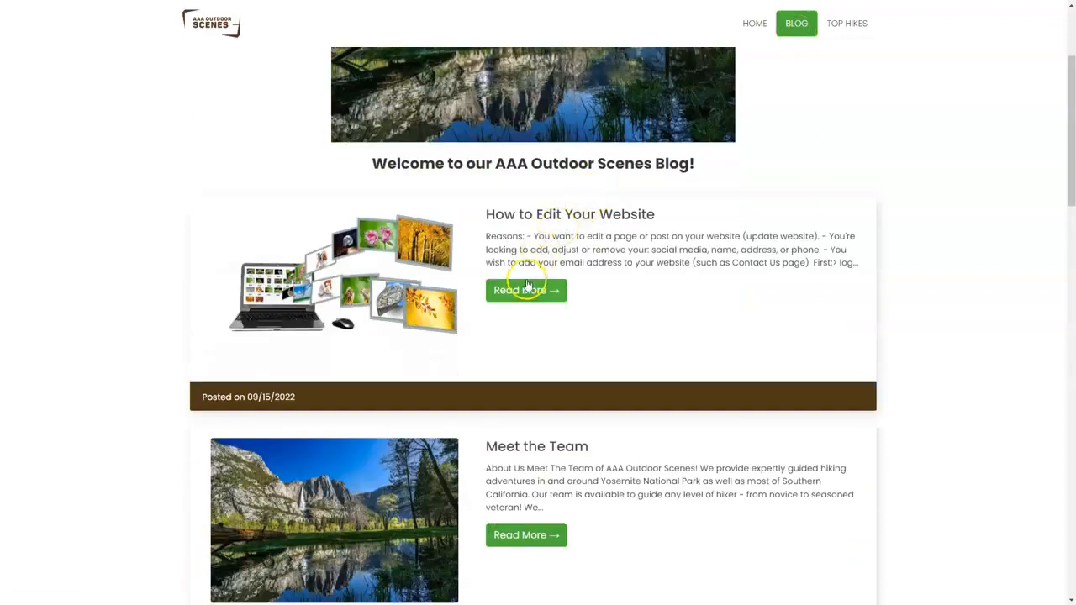
click(526, 286)
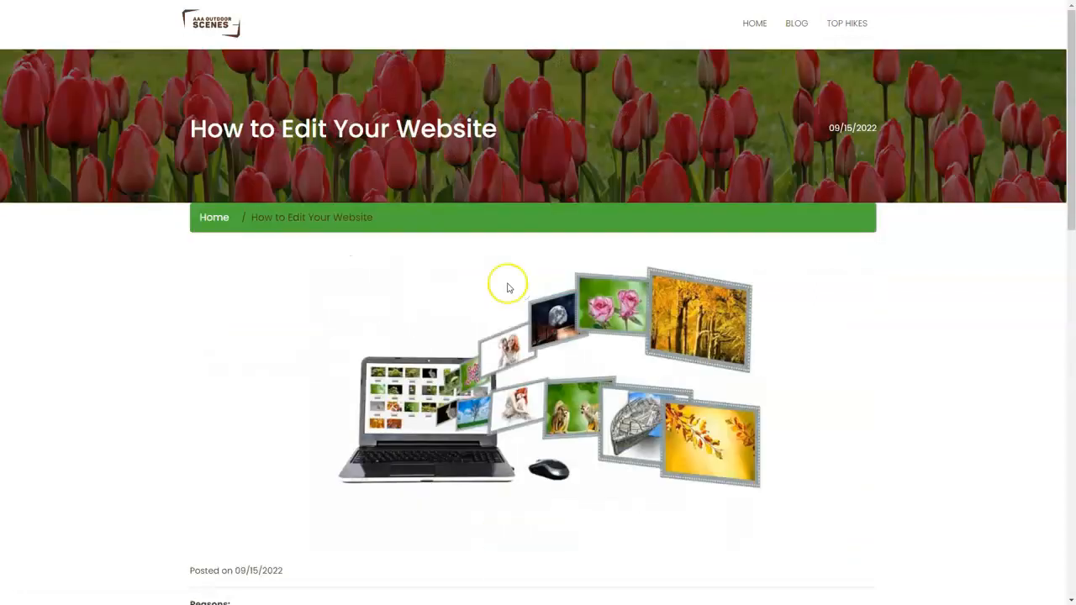
scroll(507, 287, down, 5)
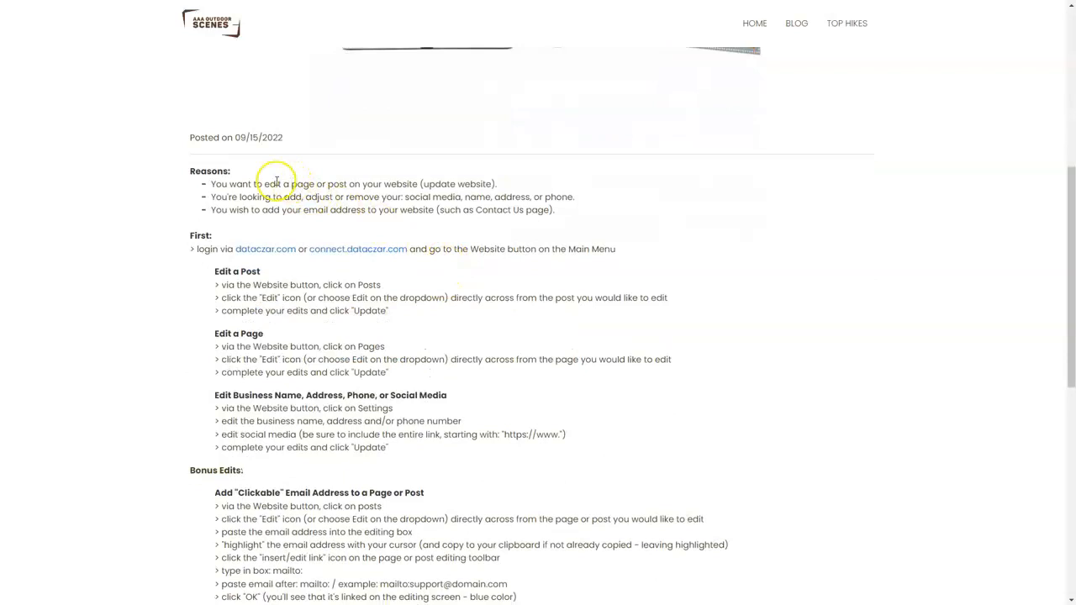
drag(207, 183, 505, 182)
click(536, 183)
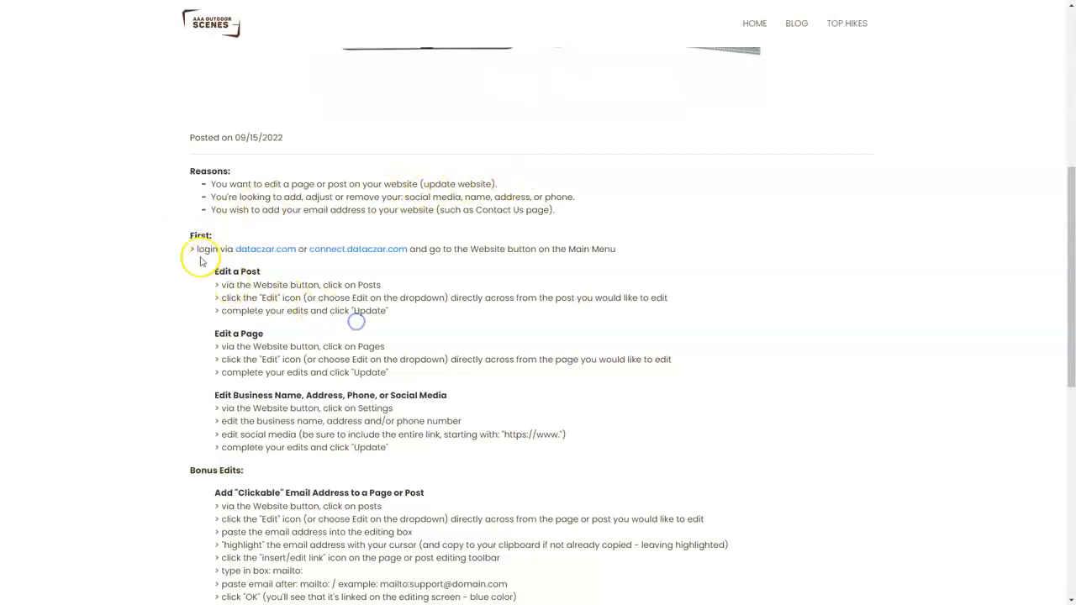
Read the post's editing instructions from "First" through the bonus edits and "To Find These Instructions".
drag(189, 237, 546, 445)
scroll(548, 511, down, 3)
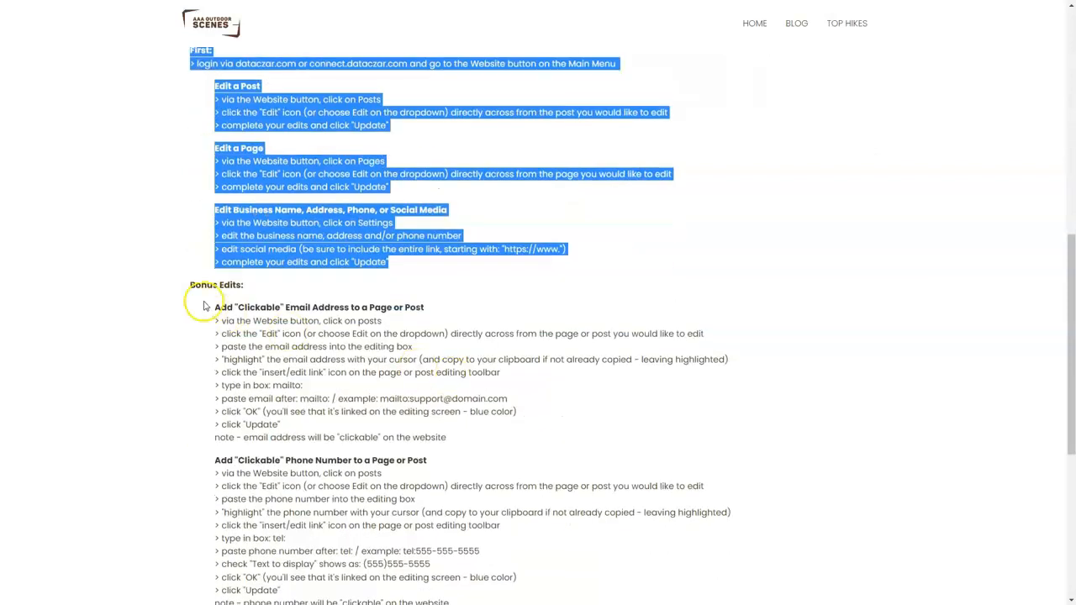
click(249, 293)
drag(249, 293, 557, 412)
scroll(555, 411, down, 3)
click(434, 448)
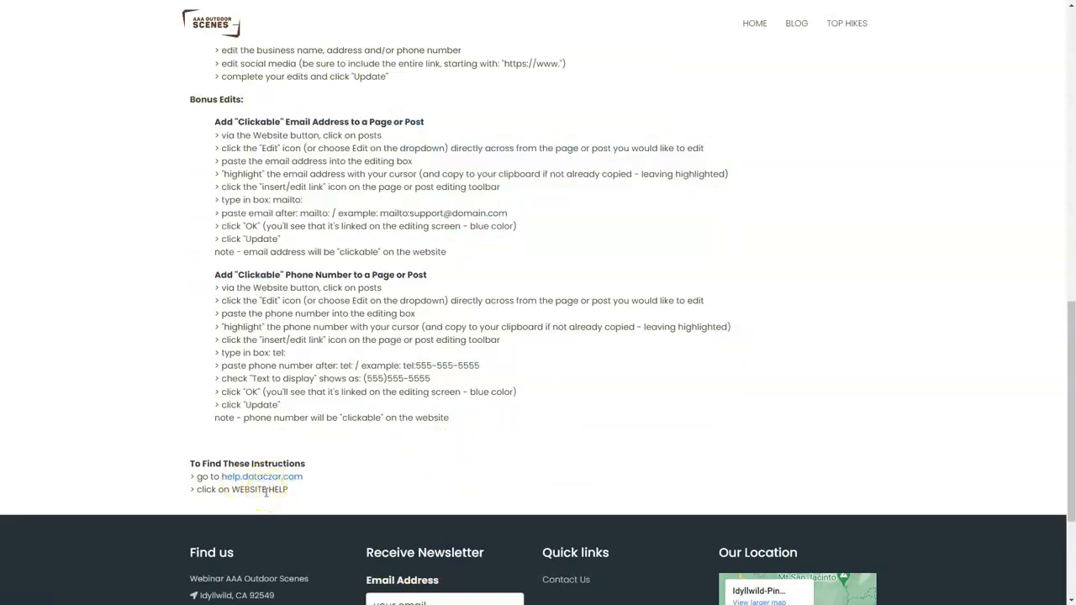
scroll(353, 451, up, 10)
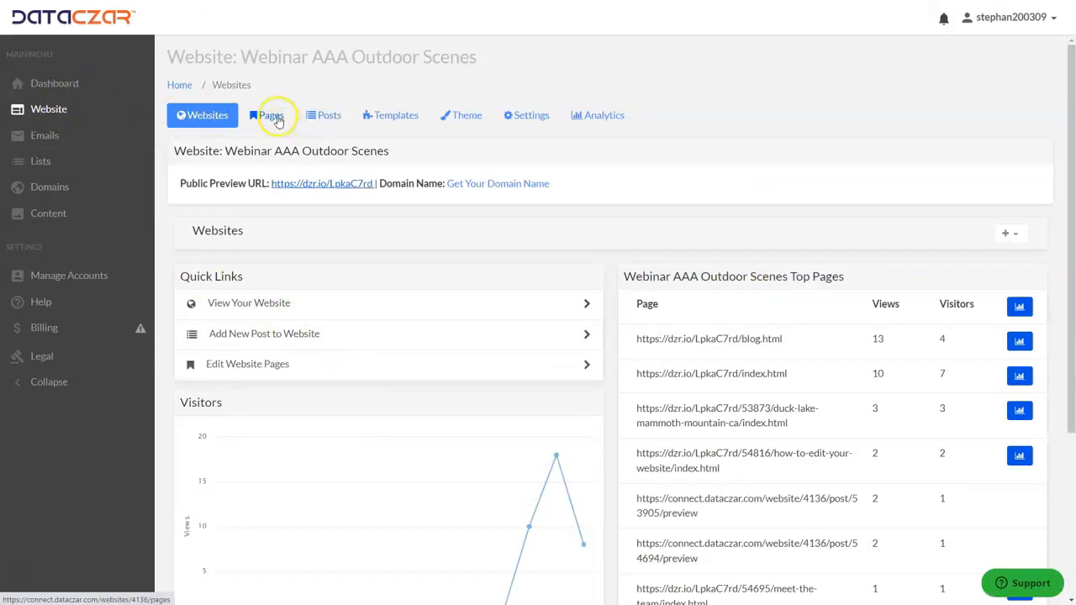
In the Dataczar website manager, open the Home page of Webinar AAA Outdoor Scenes for editing and review its content.
click(277, 118)
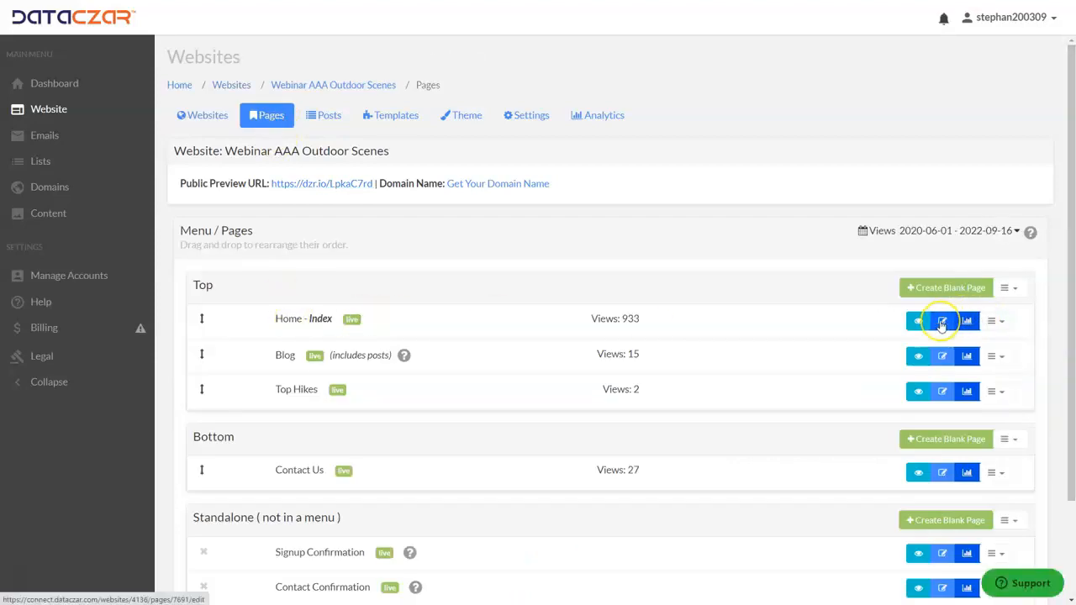
click(941, 323)
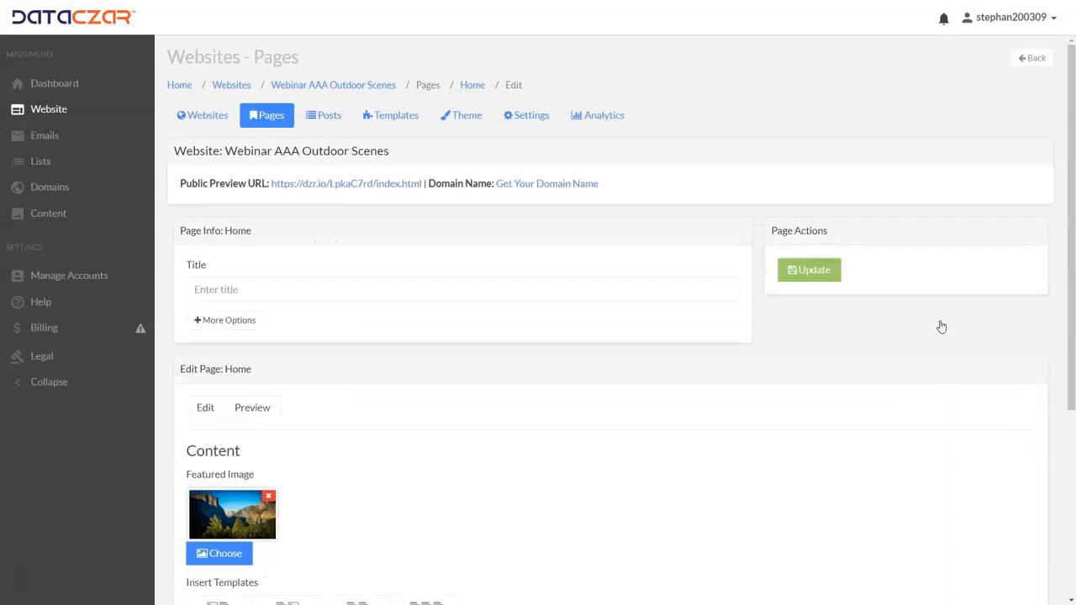
scroll(590, 233, down, 8)
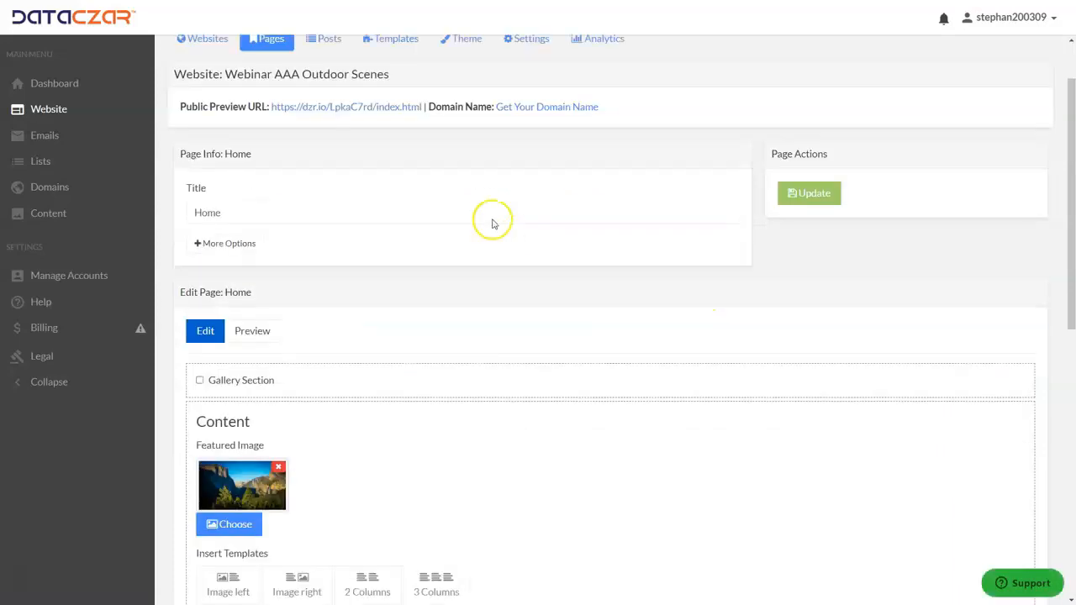
scroll(588, 171, down, 2)
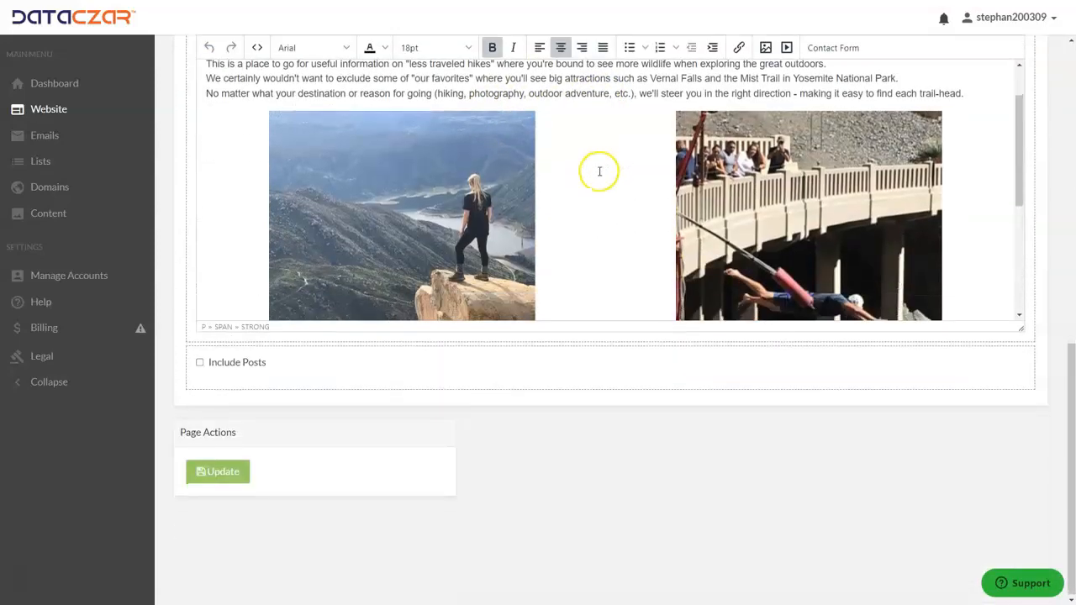
scroll(699, 563, up, 1)
scroll(637, 473, up, 2)
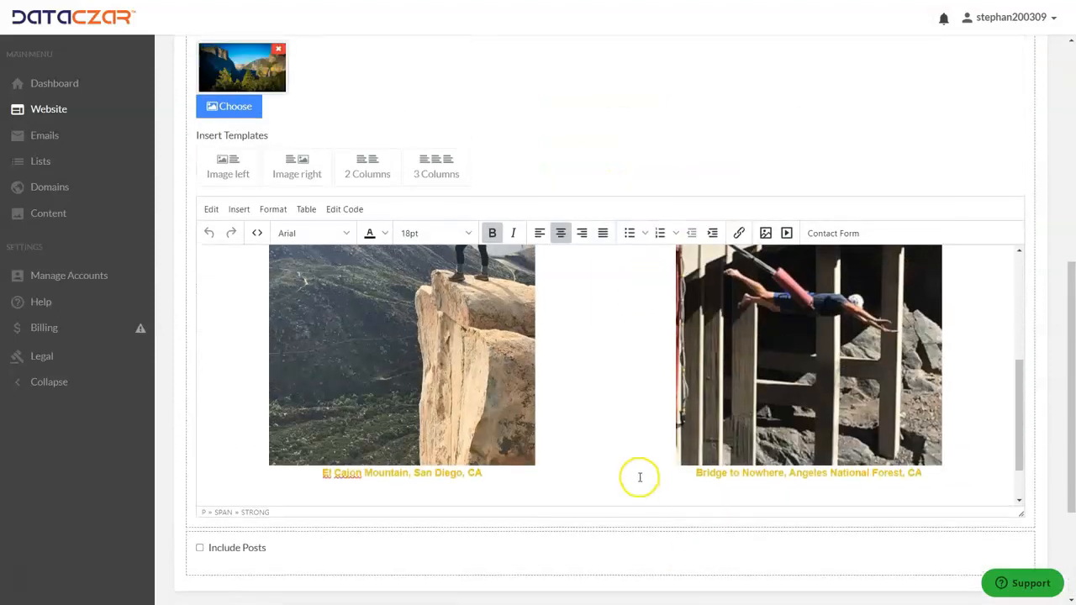
scroll(604, 405, up, 2)
scroll(604, 405, down, 3)
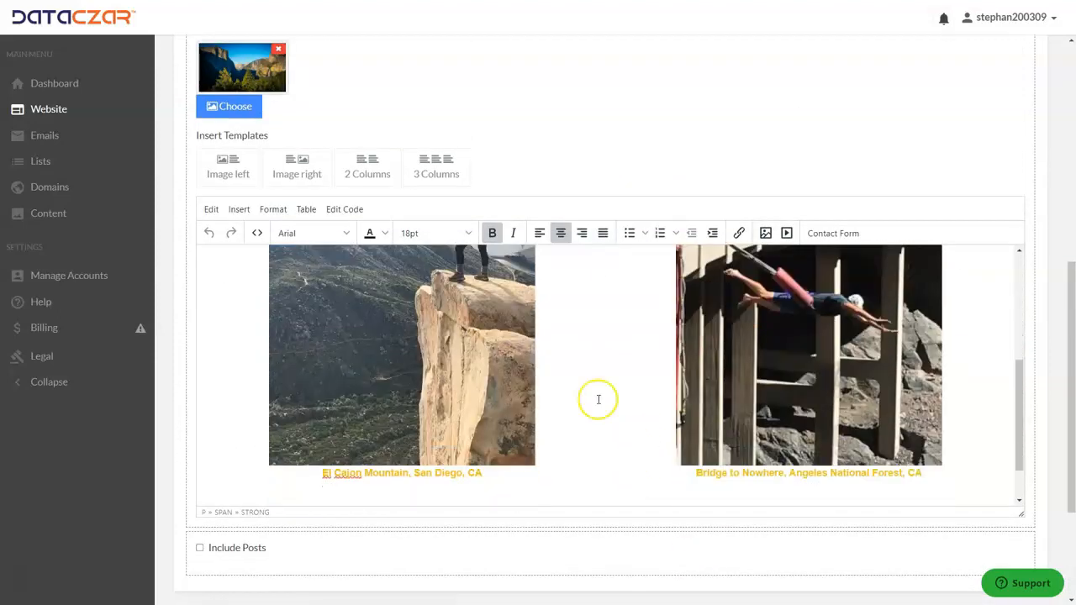
Replace the El Cajon Mountain photo with the giant redwood trees photo from the account's own images.
click(405, 352)
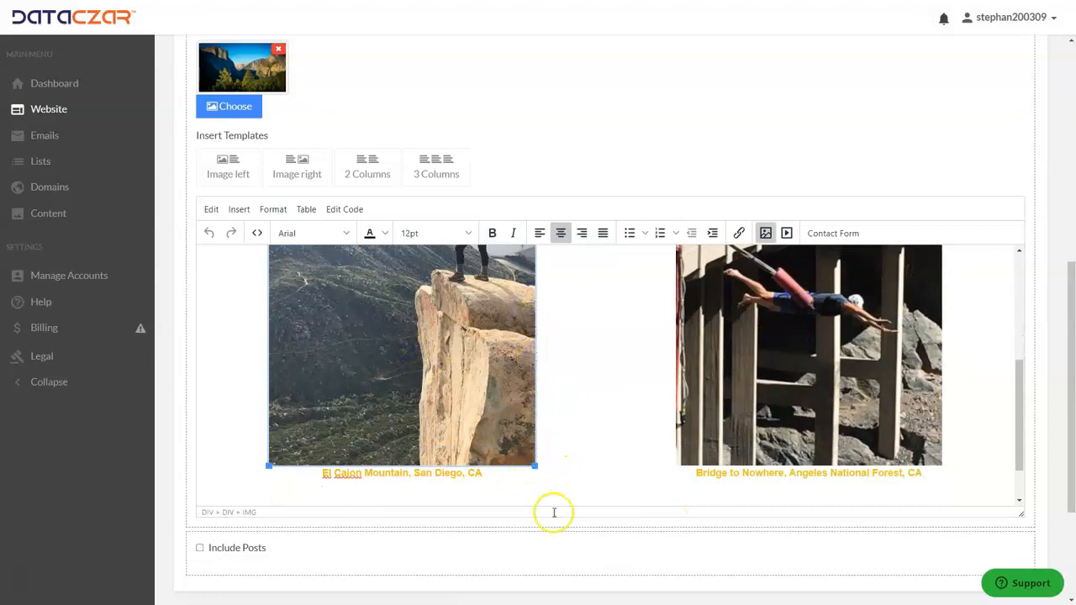
click(767, 234)
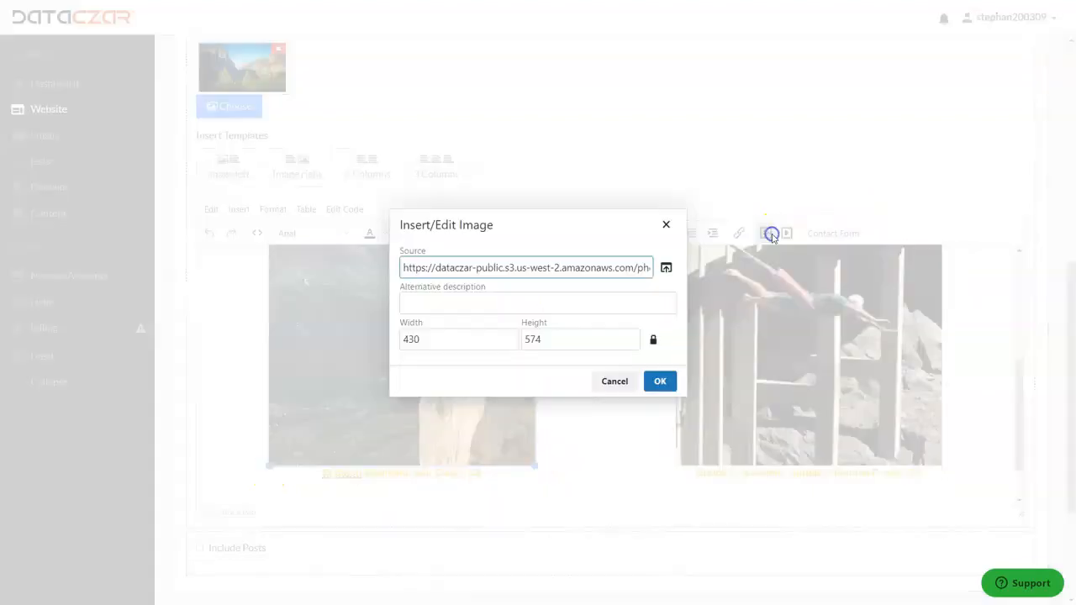
click(667, 269)
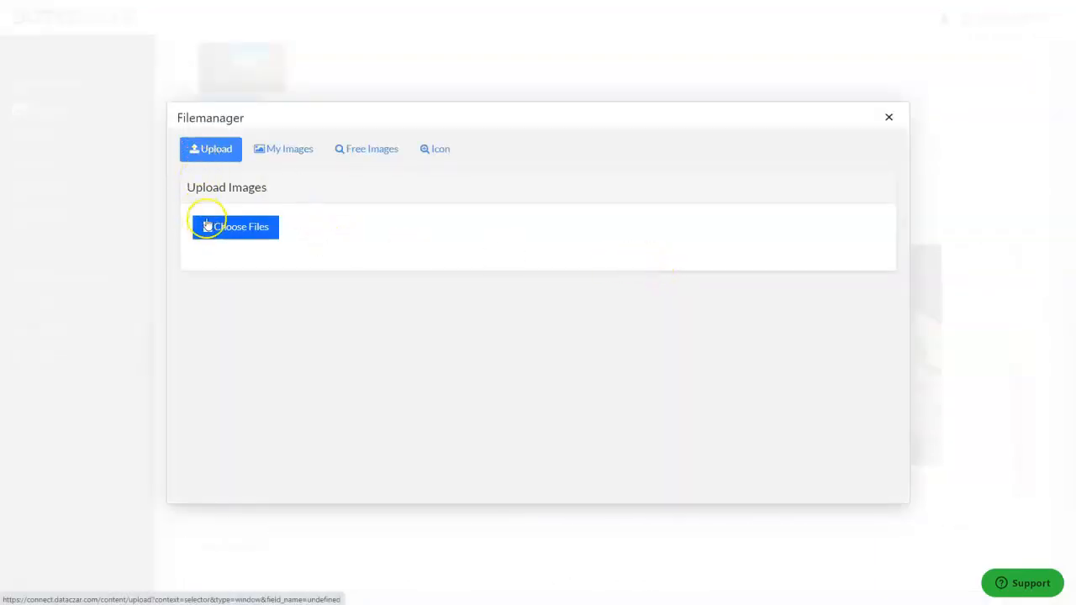
click(289, 153)
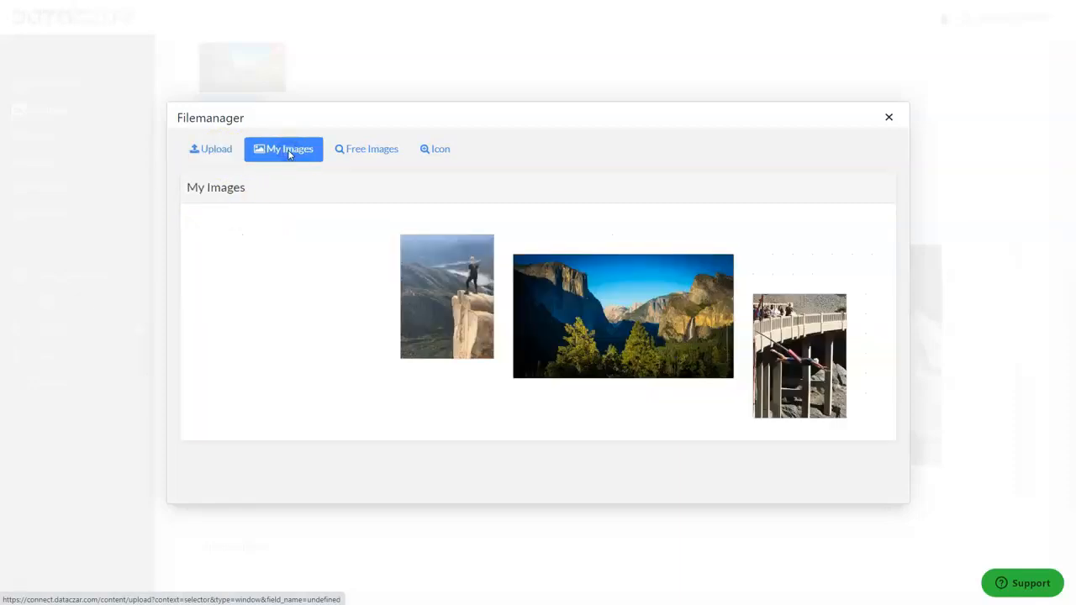
scroll(503, 313, down, 15)
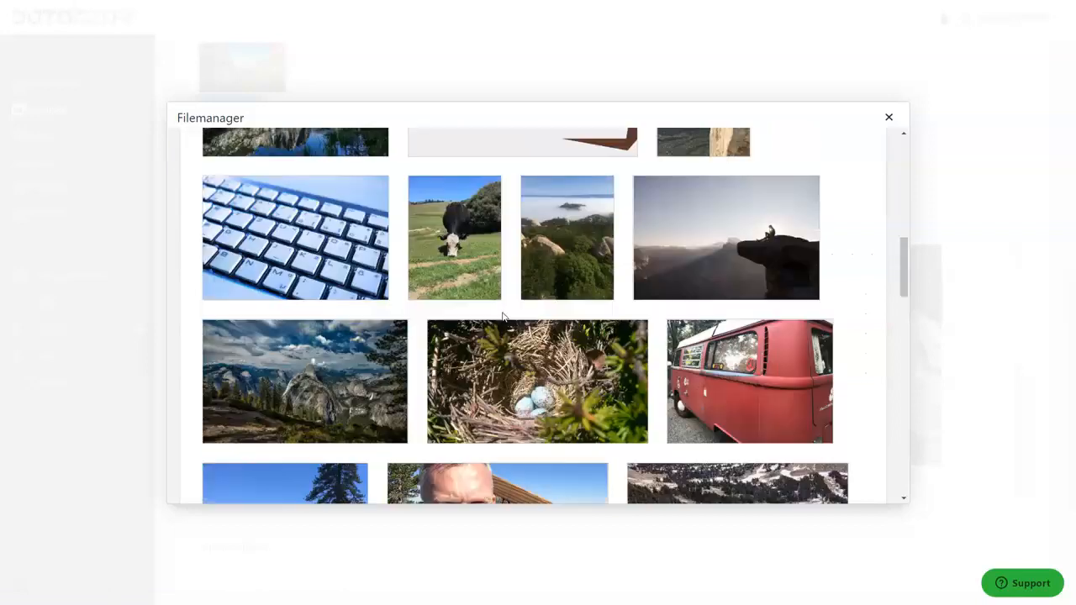
scroll(502, 317, down, 2)
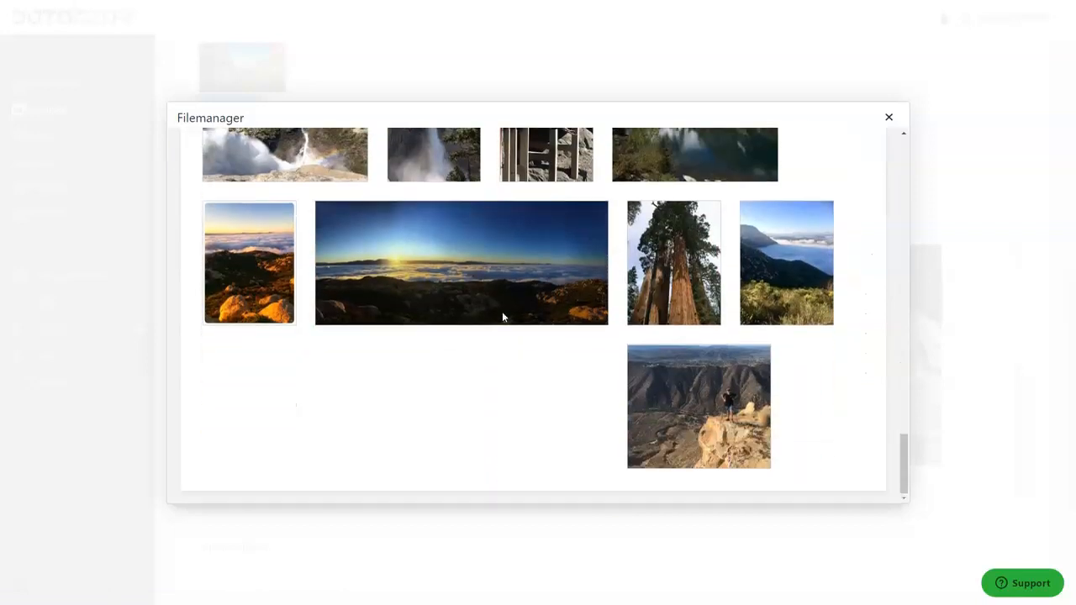
click(676, 257)
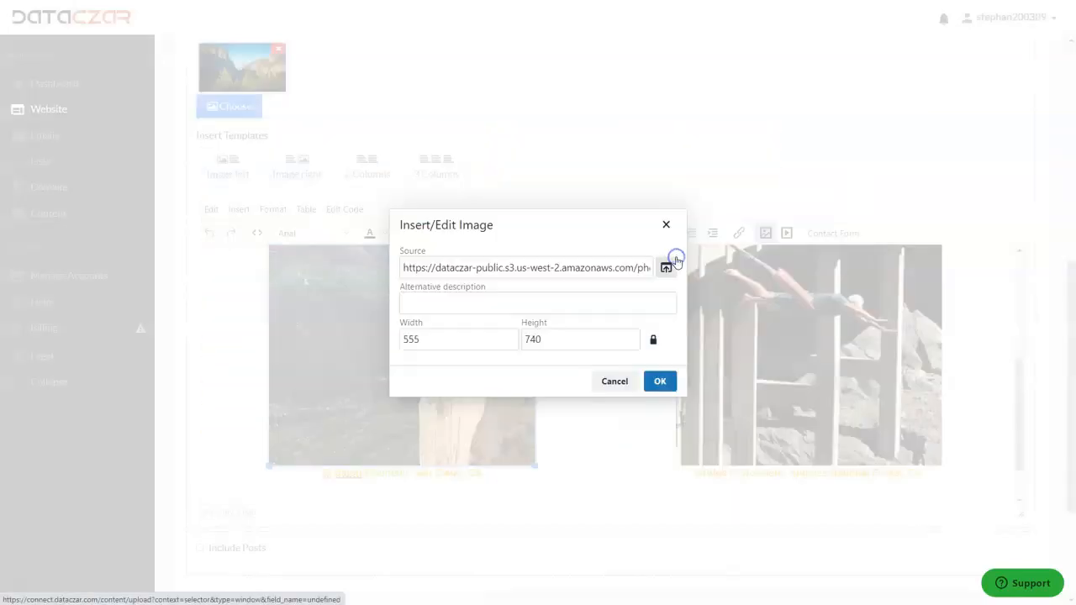
click(664, 381)
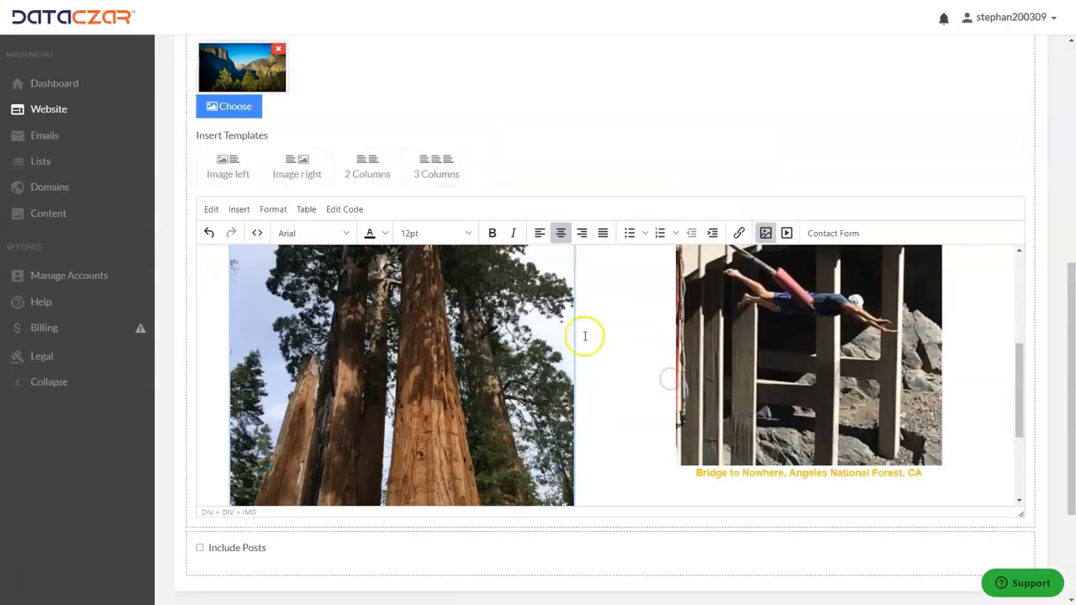
Enlarge the Bridge to Nowhere photo slightly and shrink the redwood photo so both are the same size.
scroll(585, 337, down, 1)
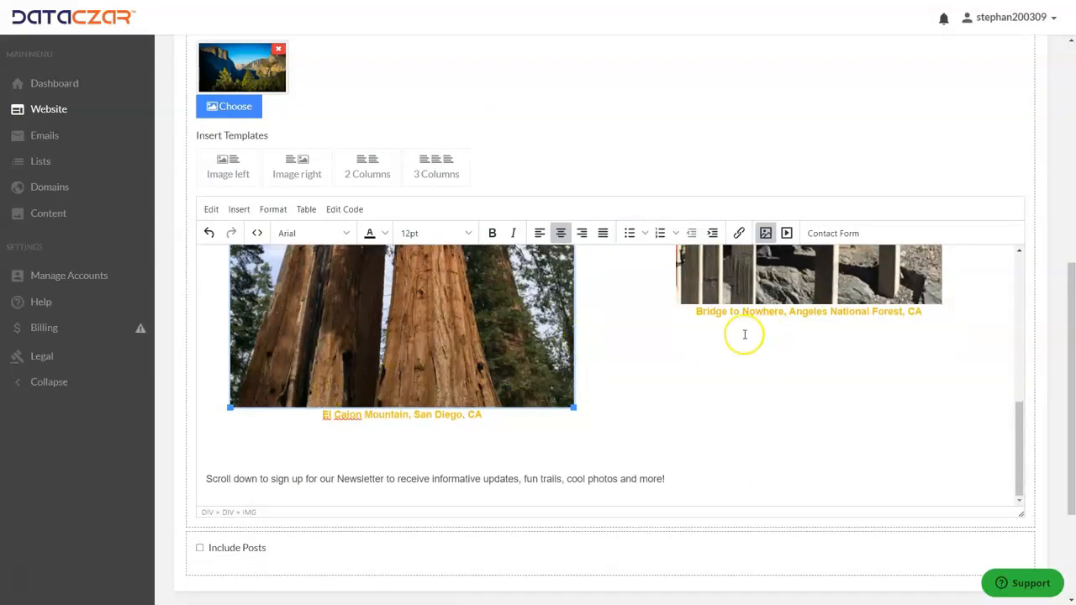
scroll(720, 384, up, 3)
scroll(720, 384, down, 3)
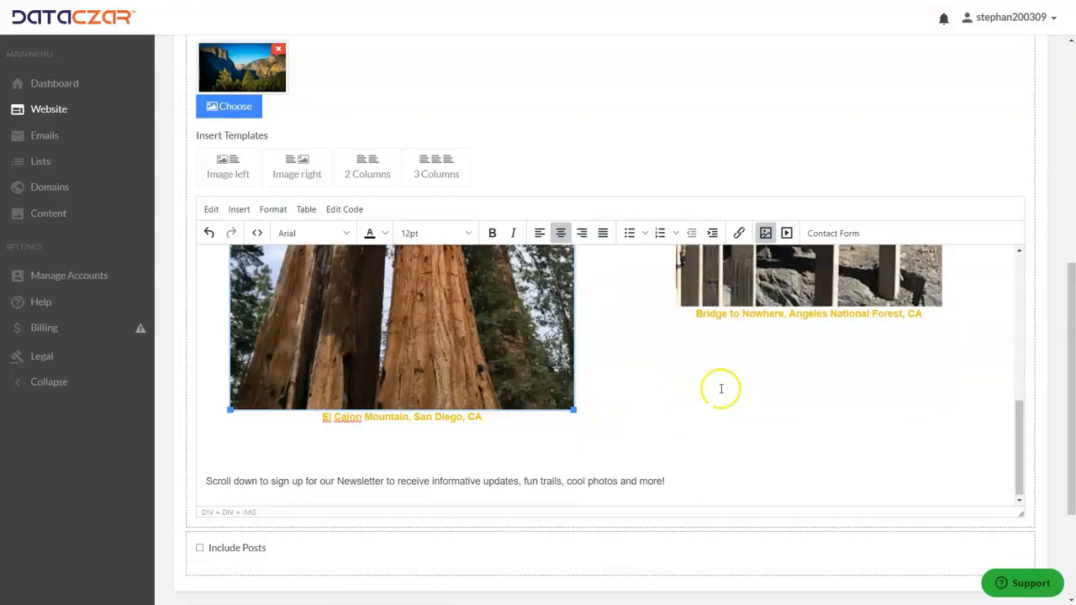
click(687, 298)
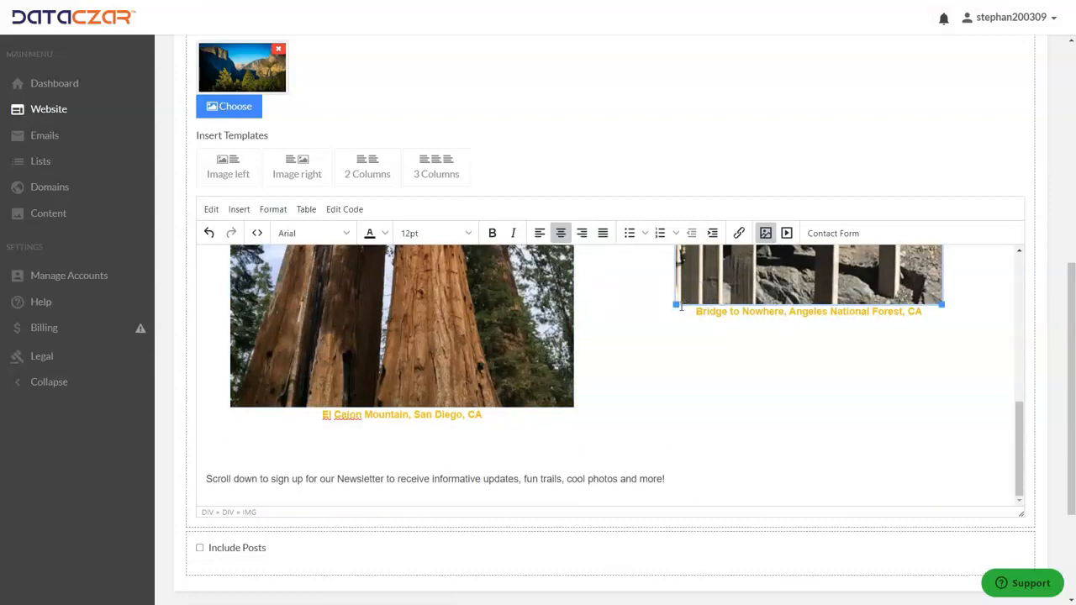
drag(674, 303, 656, 320)
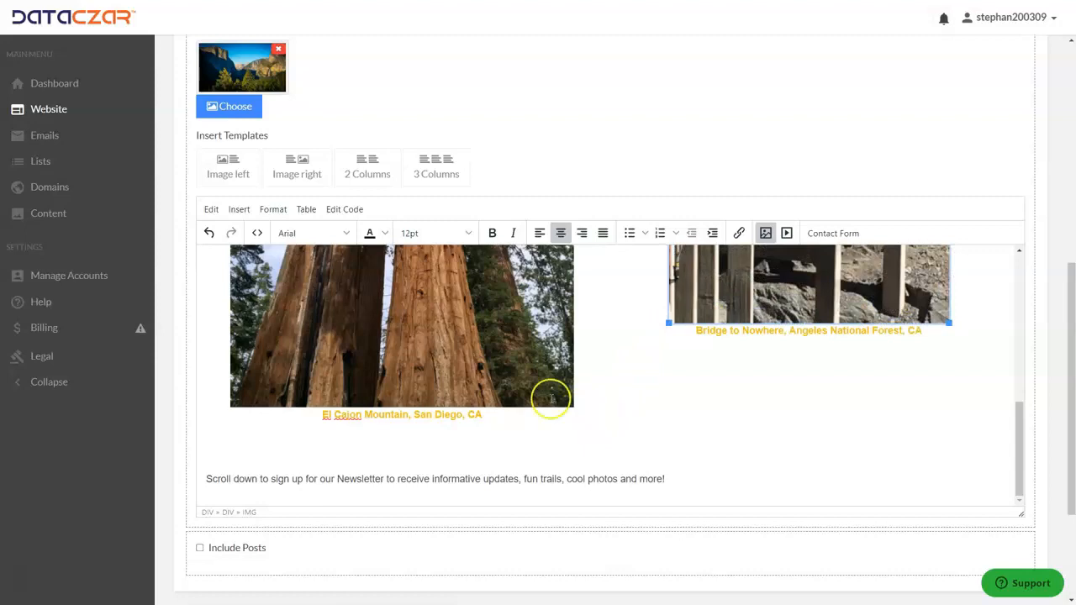
click(575, 407)
drag(575, 408, 518, 325)
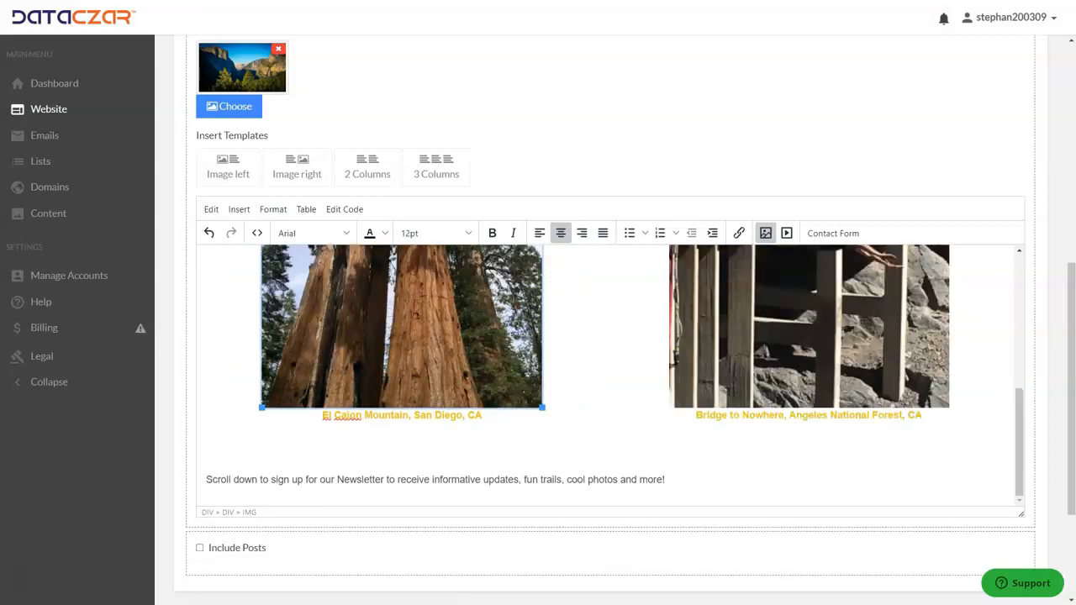
Change the caption under the redwood photo to "Giant Redwoods, Sequoia National Park, CA".
drag(487, 415, 343, 412)
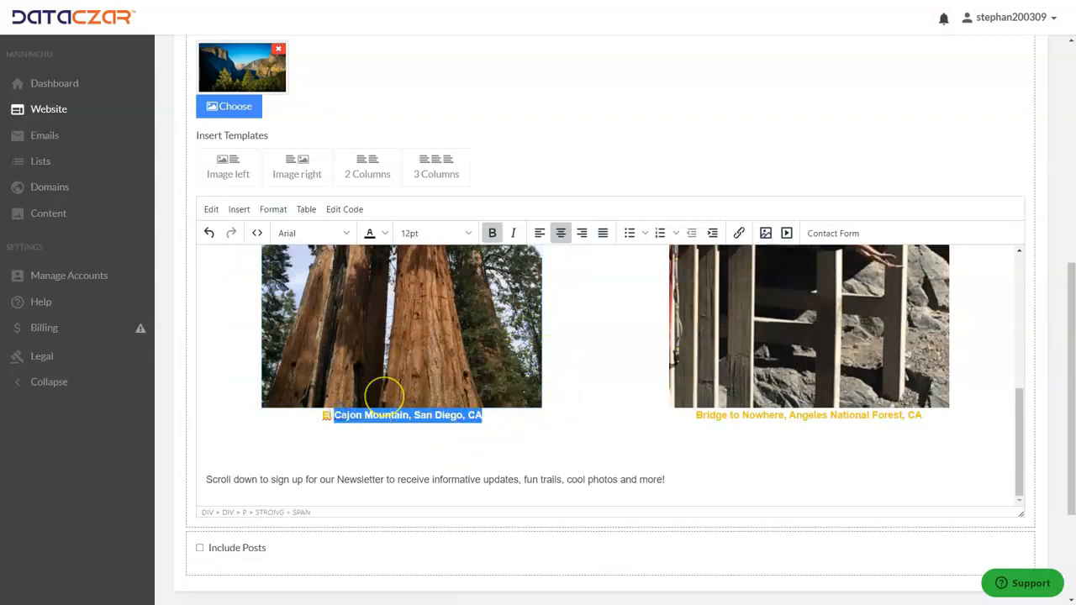
key(BackSpace)
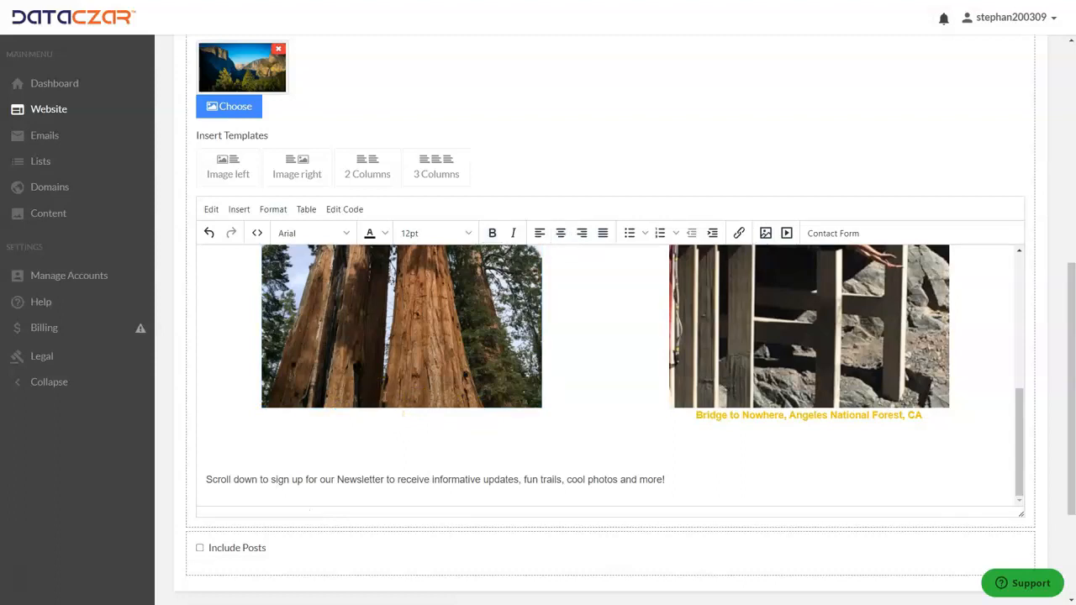
text(Giant Redwoods, Sequoia National Park, CA)
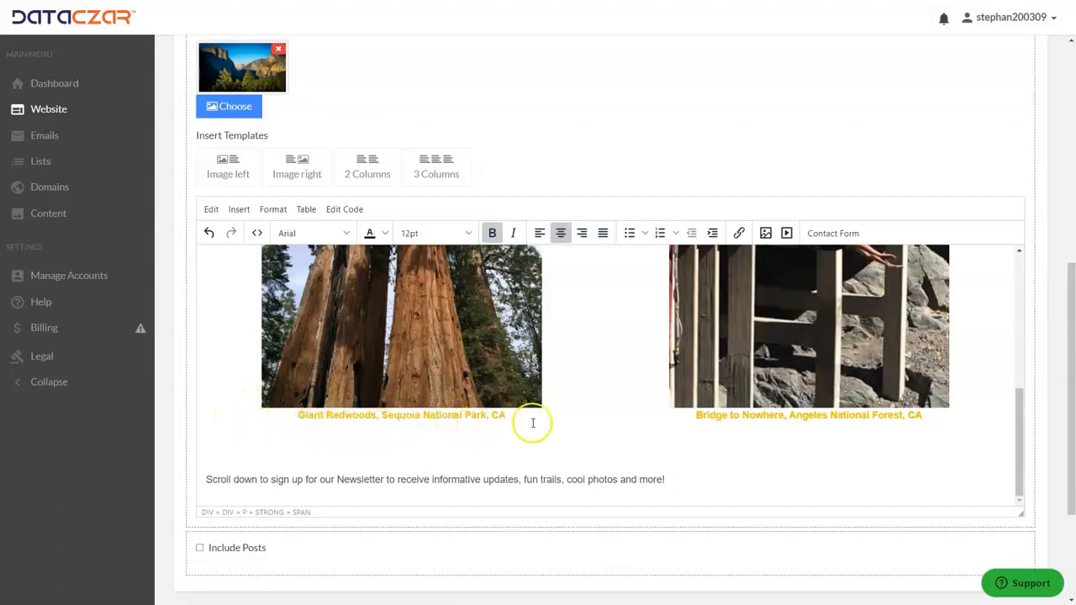
Check the font sizes of the "Welcome to Webinar AAA Outdoor Scenes!!" title and the line below it.
scroll(550, 440, up, 5)
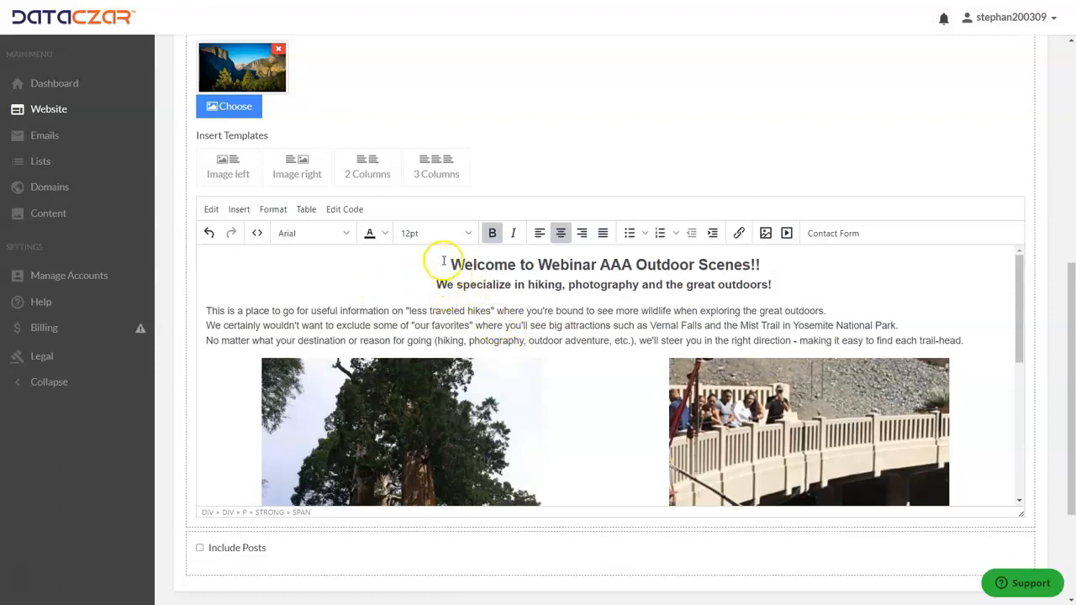
drag(448, 264, 632, 264)
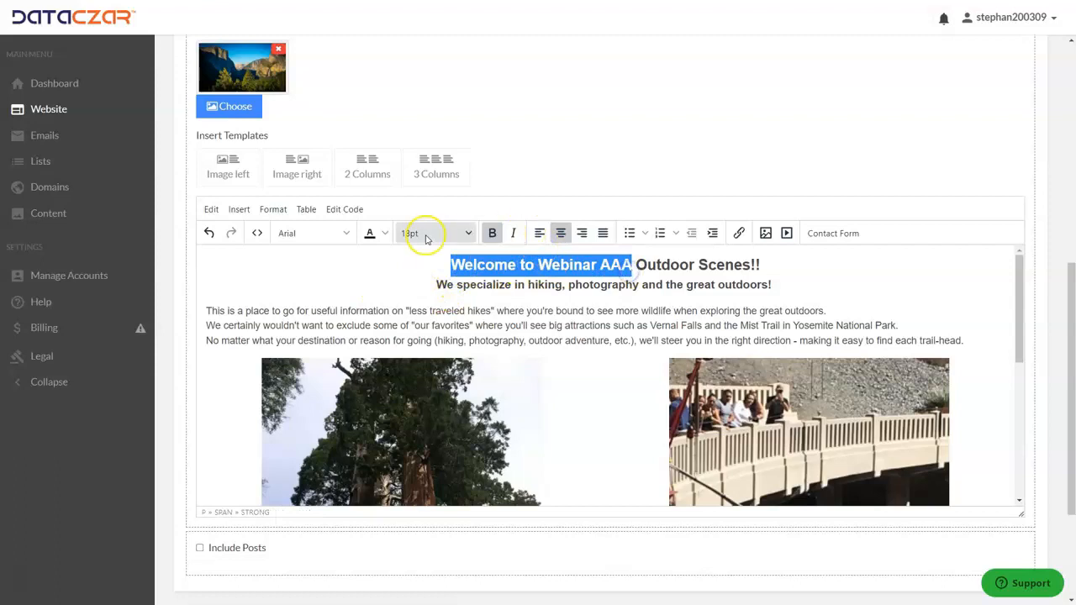
drag(436, 284, 481, 285)
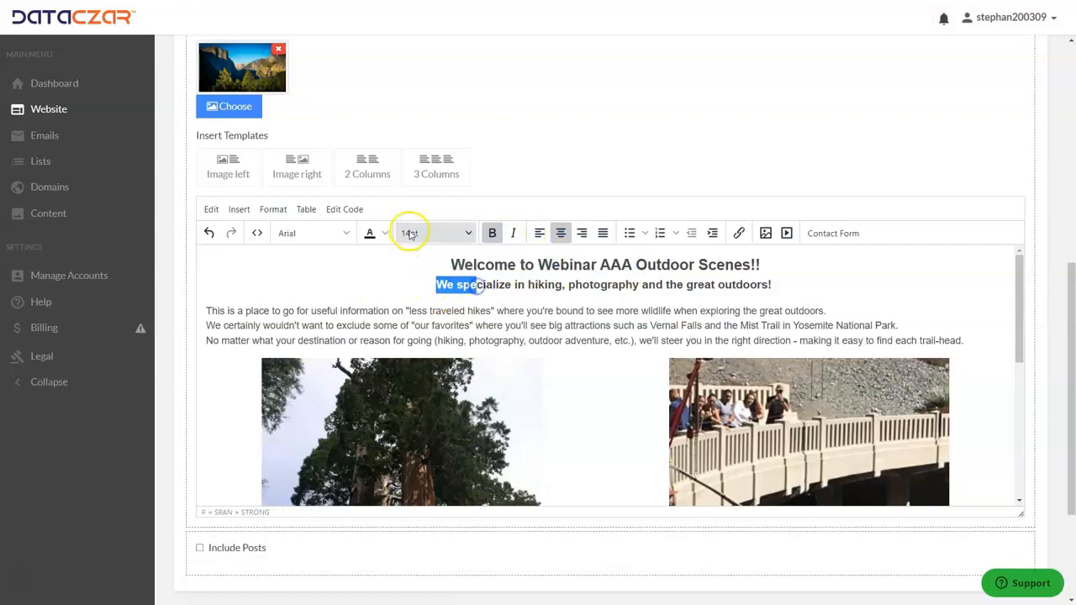
click(432, 266)
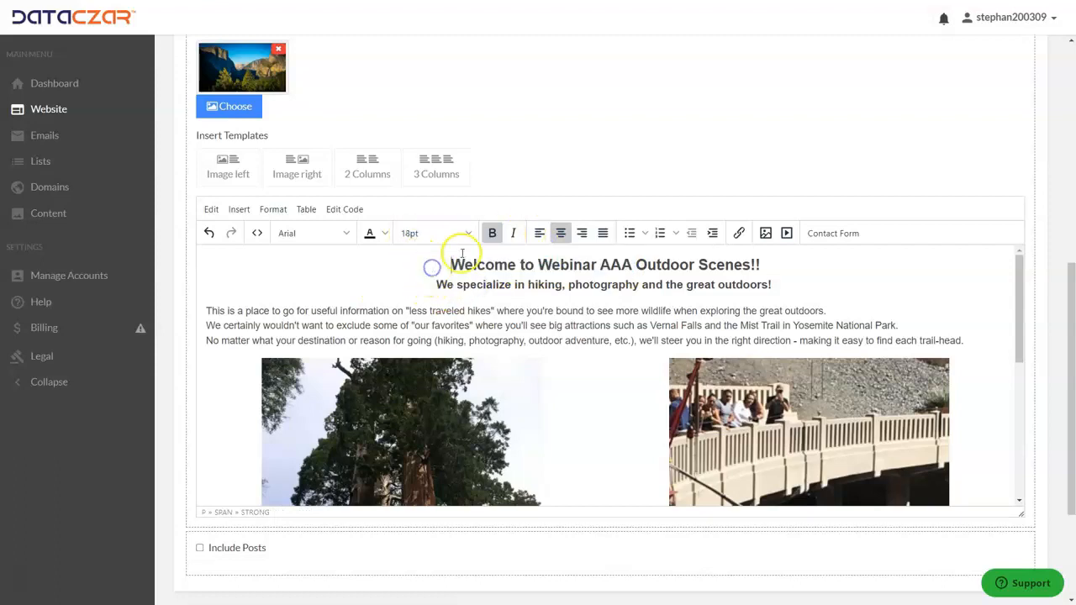
Copy the two bold welcome lines and remove them along with their empty space, keeping the intro paragraph starting with "This".
drag(476, 264, 830, 285)
key(ctrl+c)
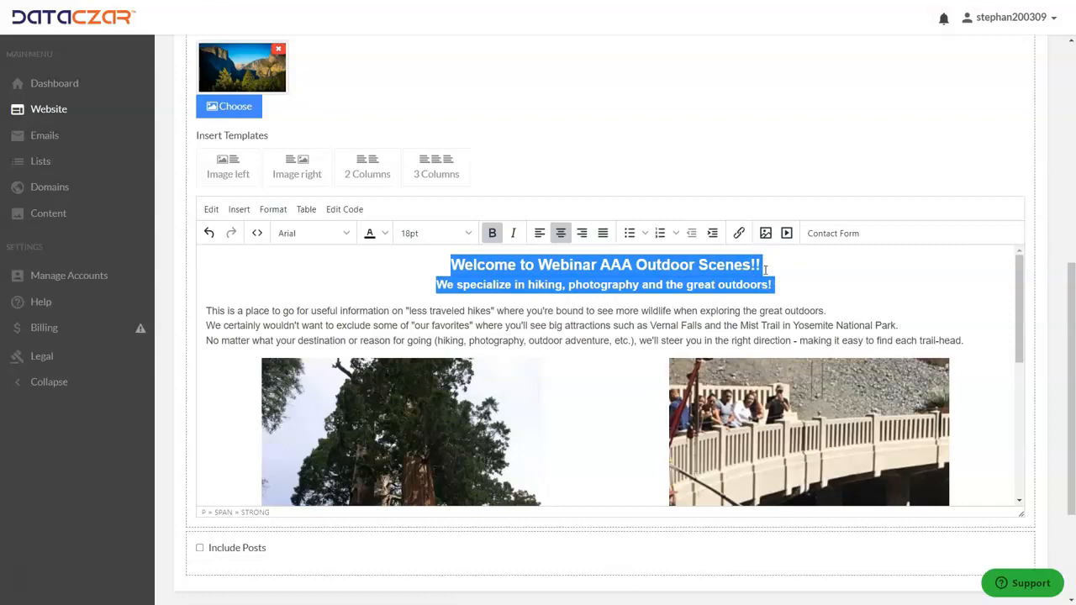
key(Delete)
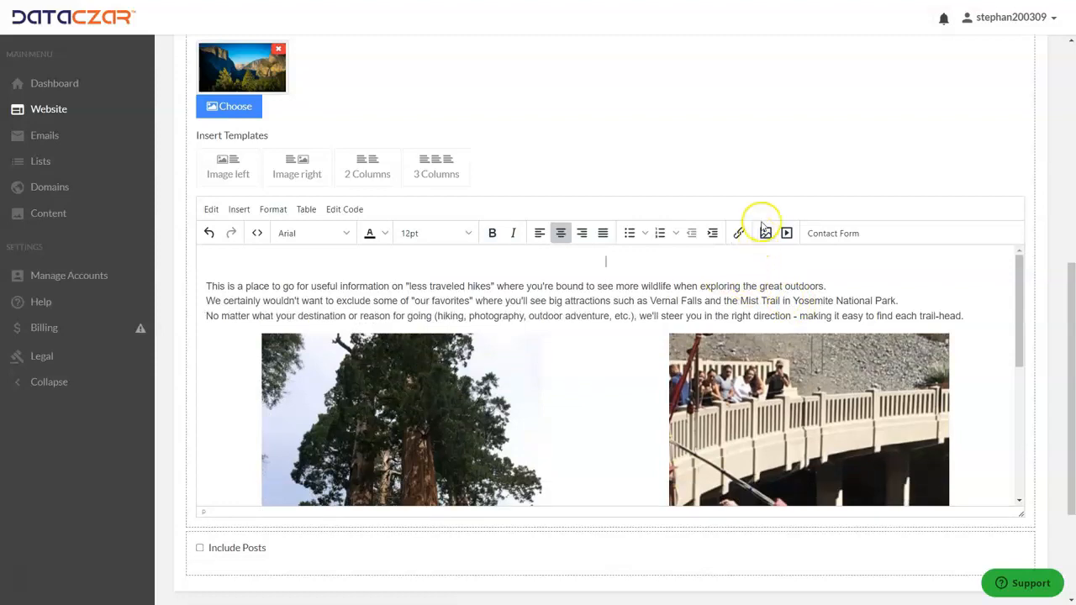
key(Delete)
key(Delete)
key(Delete)
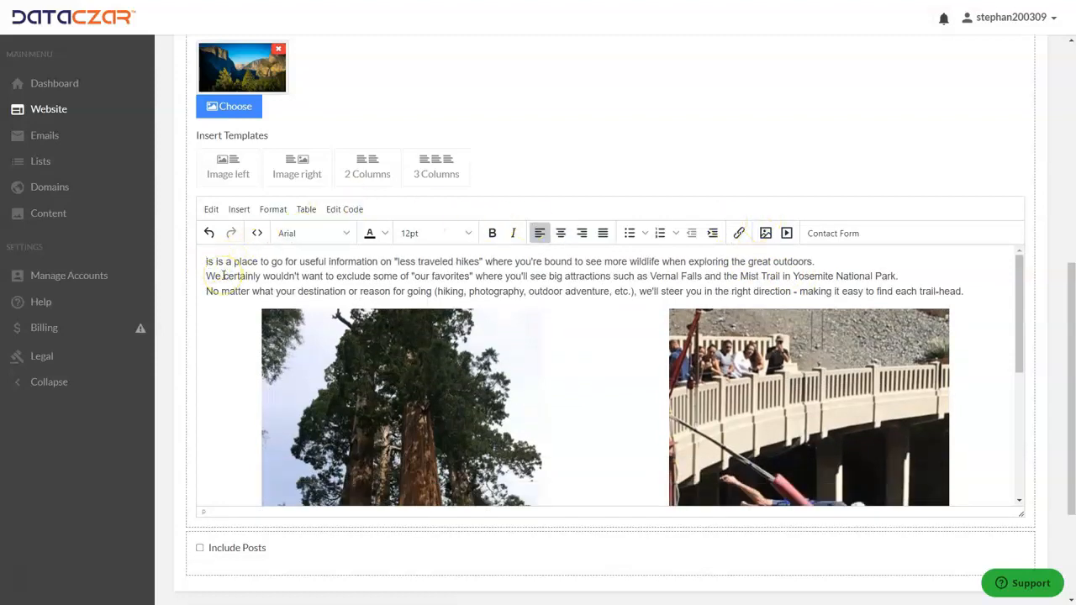
text(T)
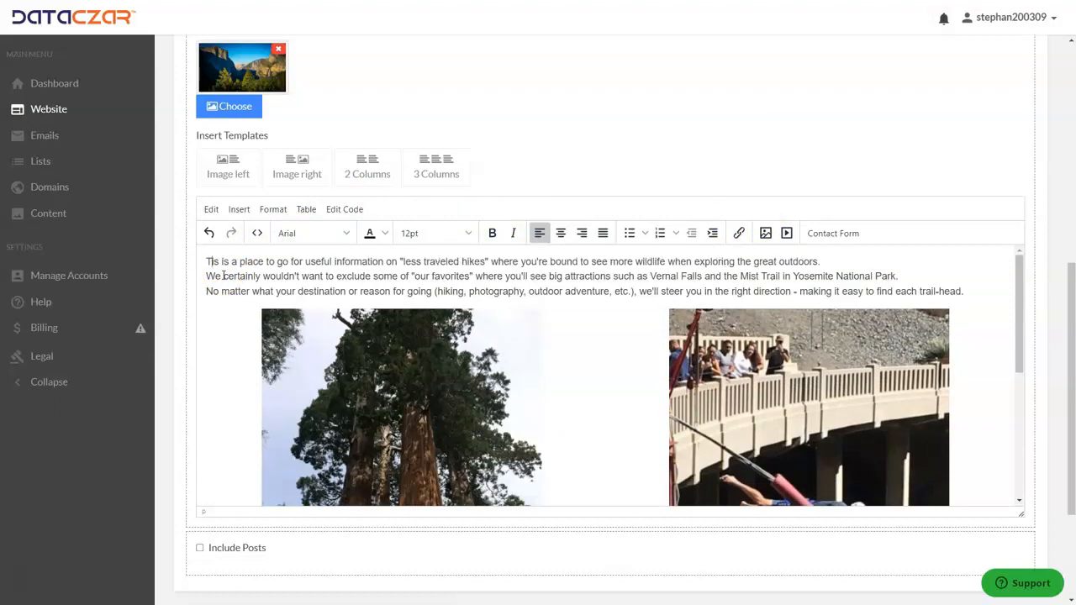
text(h)
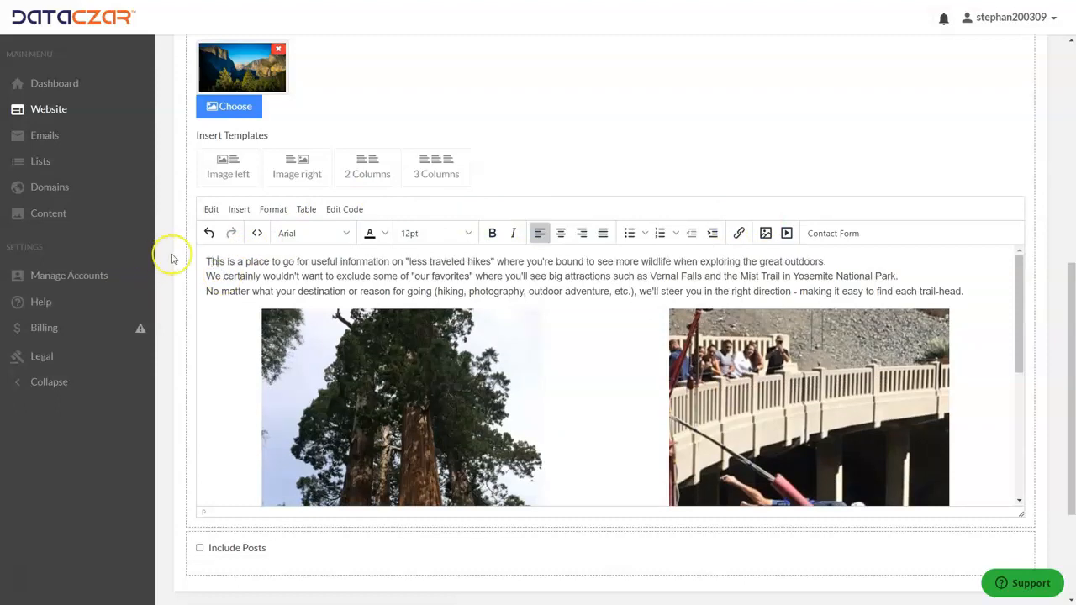
Paste the two welcome lines as plain text before the intro paragraph and break the paragraph off below them.
click(206, 260)
key(ctrl+v)
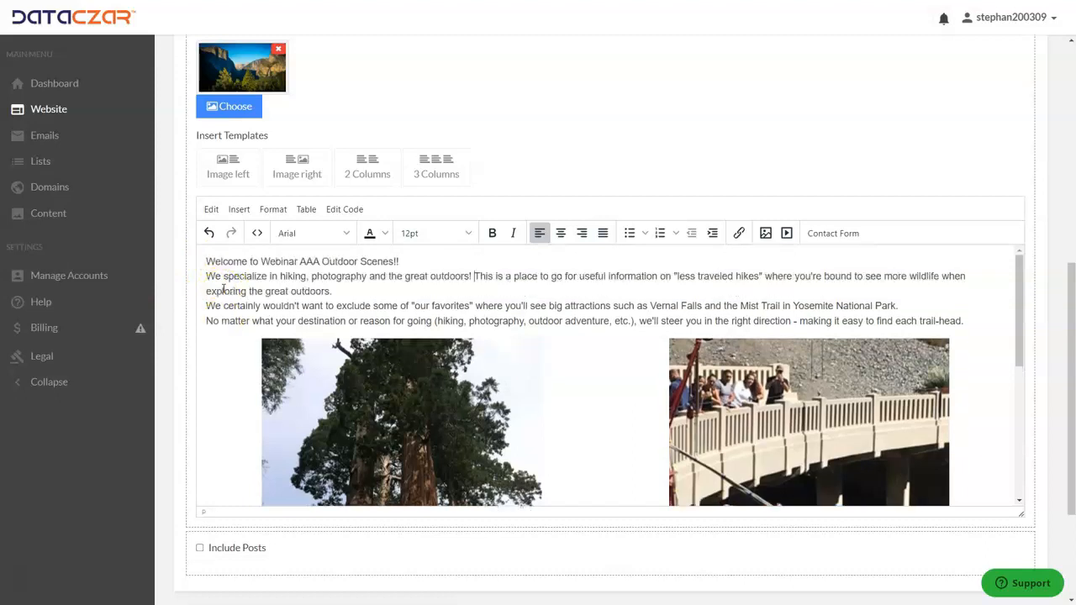
click(474, 278)
key(Return)
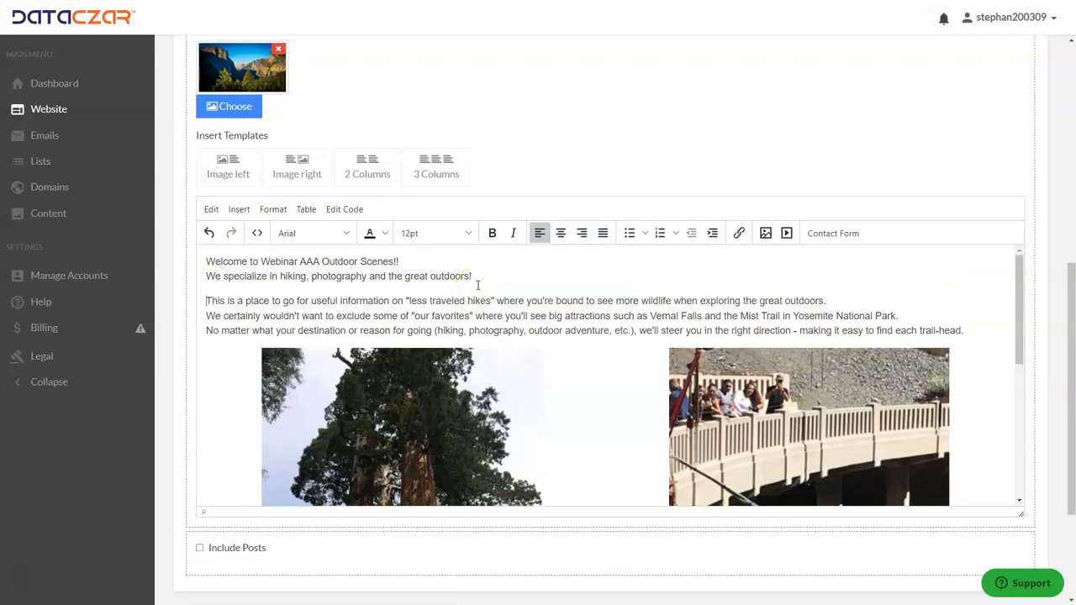
key(Return)
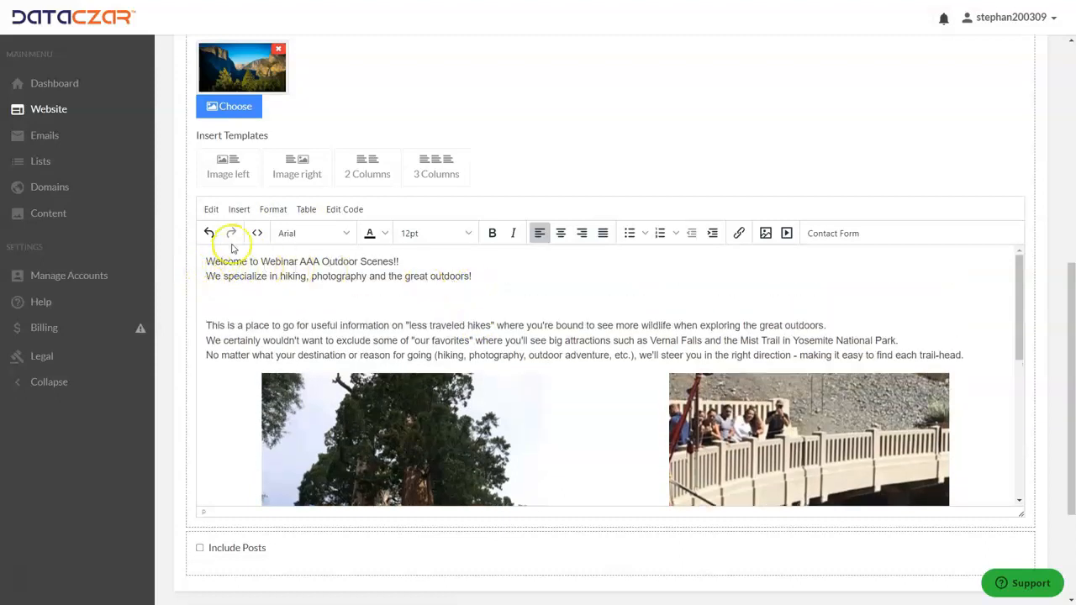
key(BackSpace)
Center the two welcome lines, split them into separate paragraphs, and add a blank line before the intro text.
drag(206, 262, 507, 278)
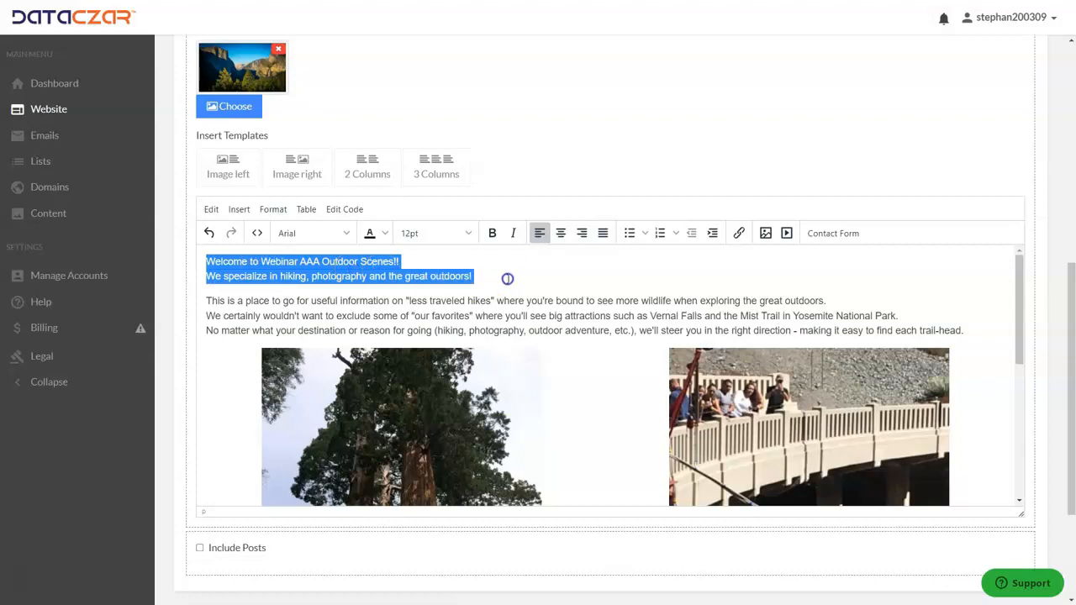
click(560, 234)
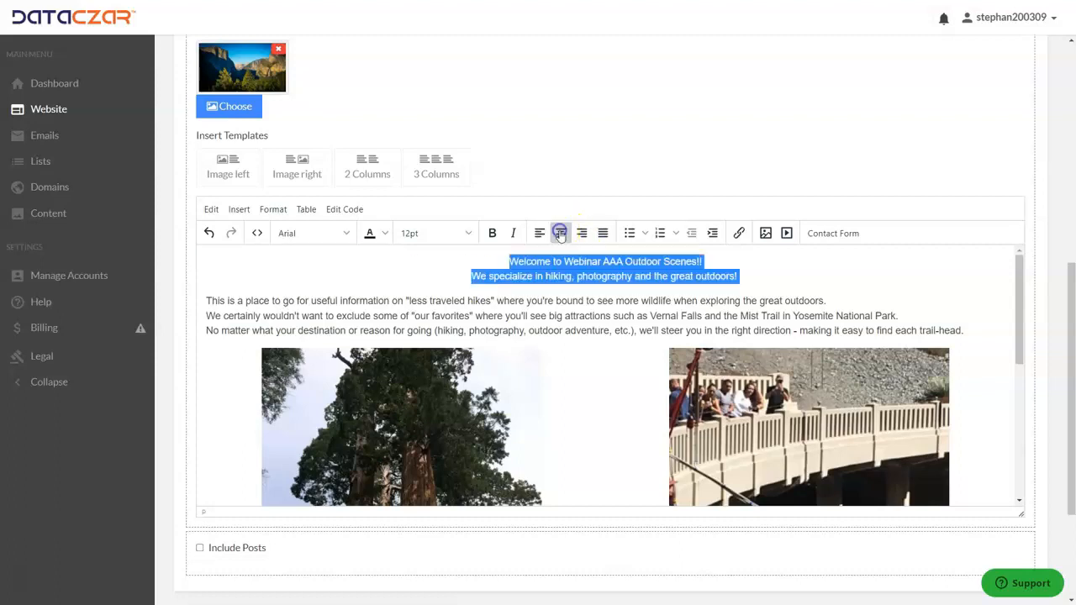
click(709, 262)
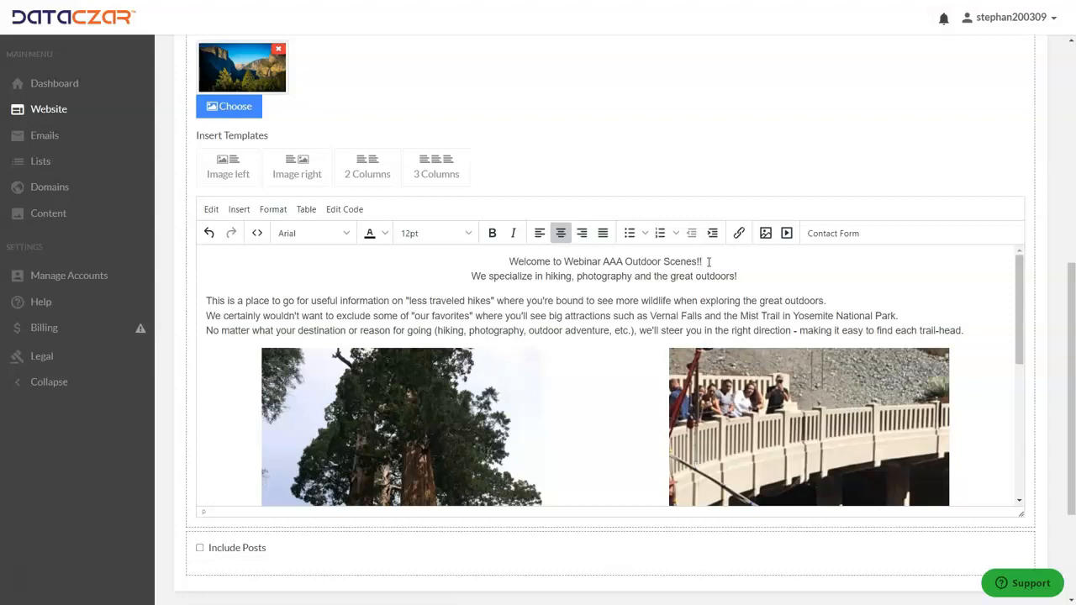
key(Delete)
key(Return)
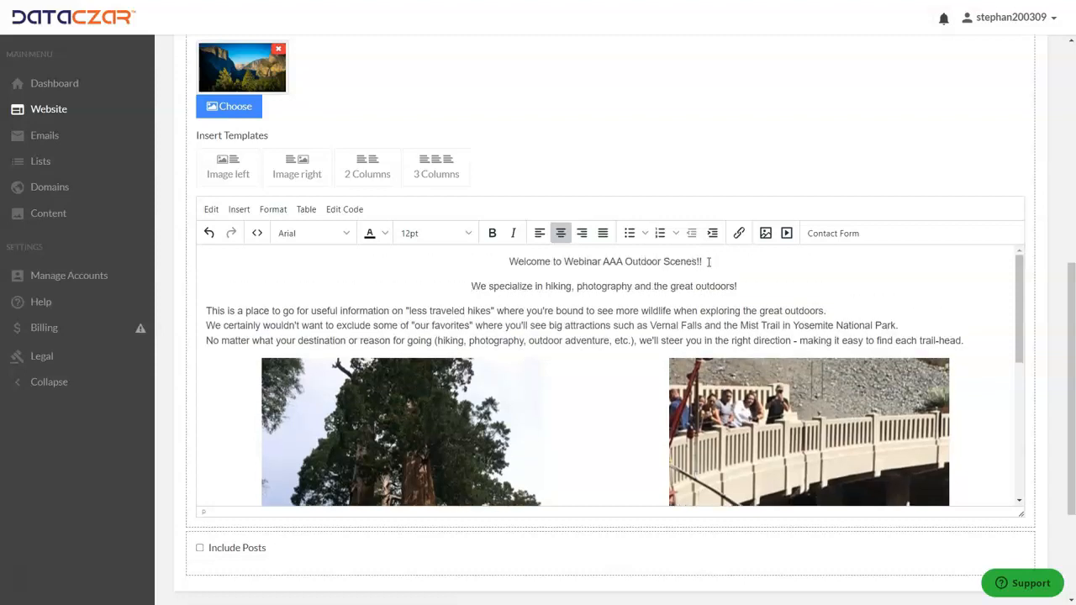
click(208, 310)
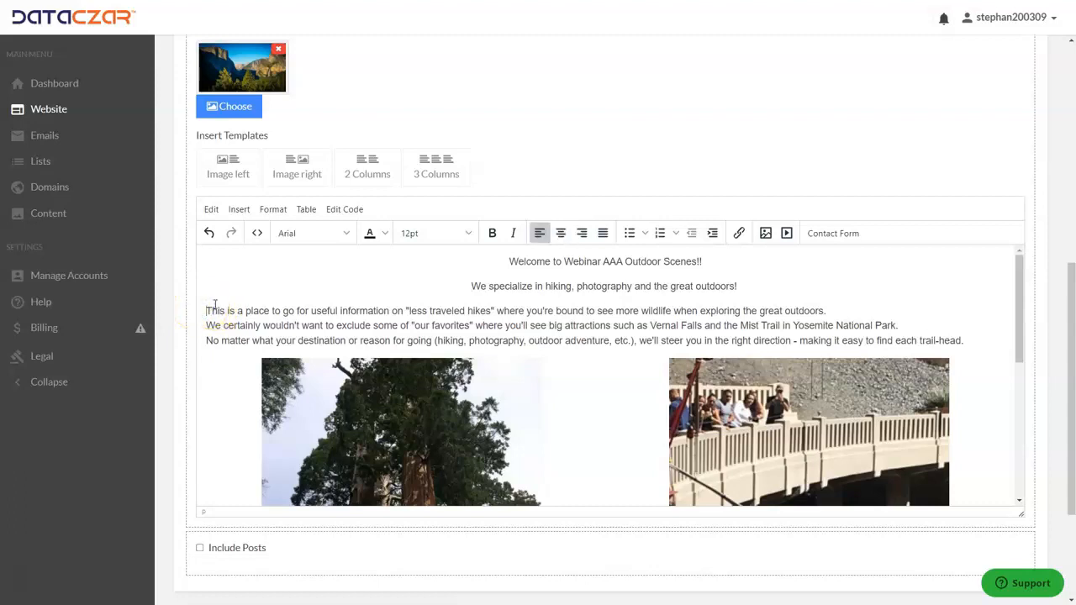
key(Return)
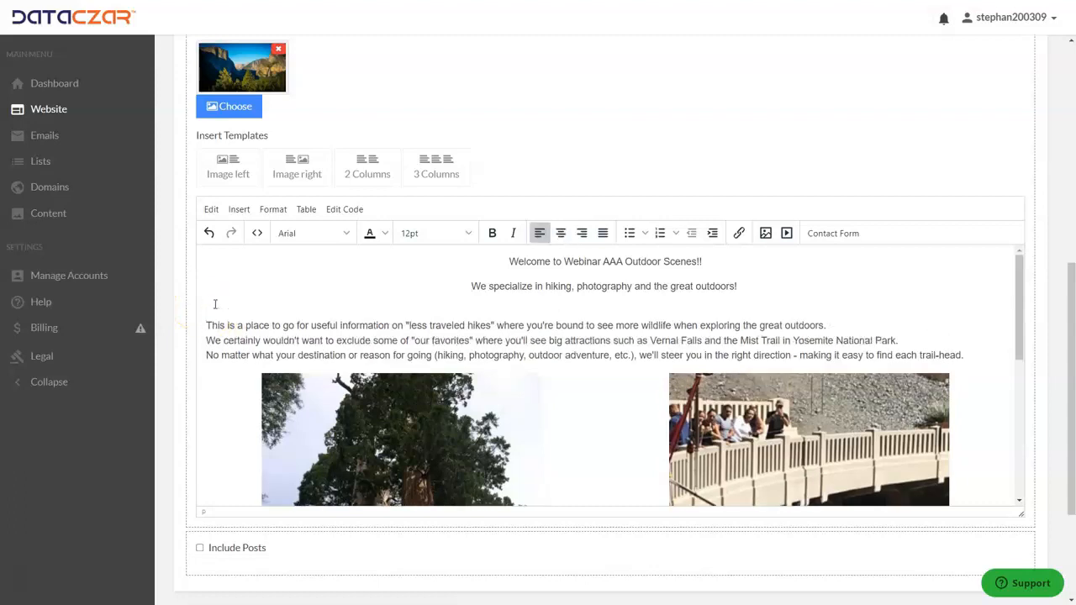
Format the line "Welcome to Webinar AAA Outdoor Scenes!!" as Heading 1.
drag(703, 261, 528, 263)
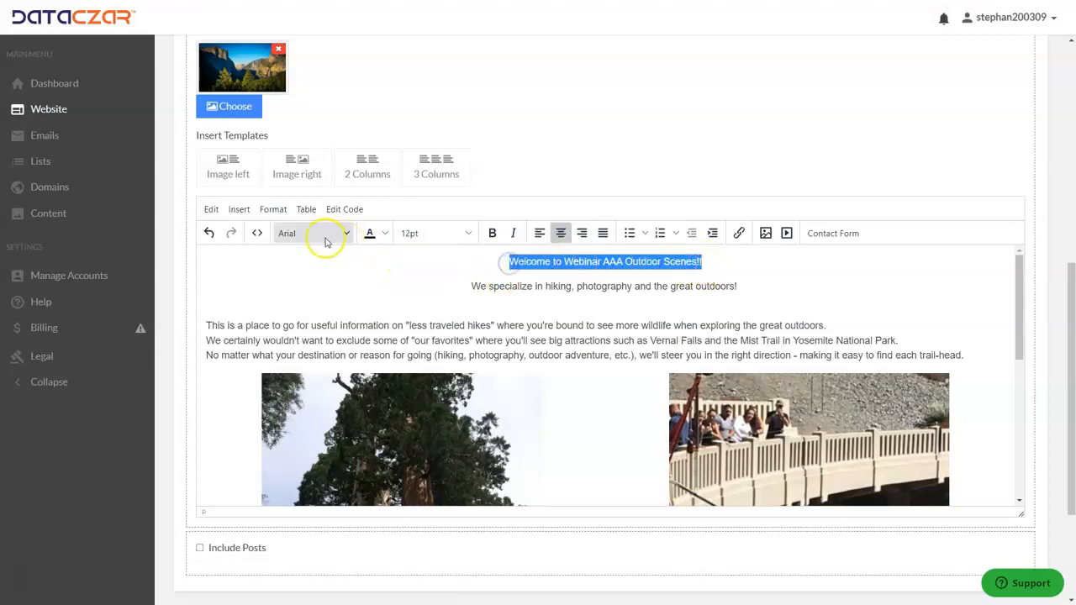
click(279, 212)
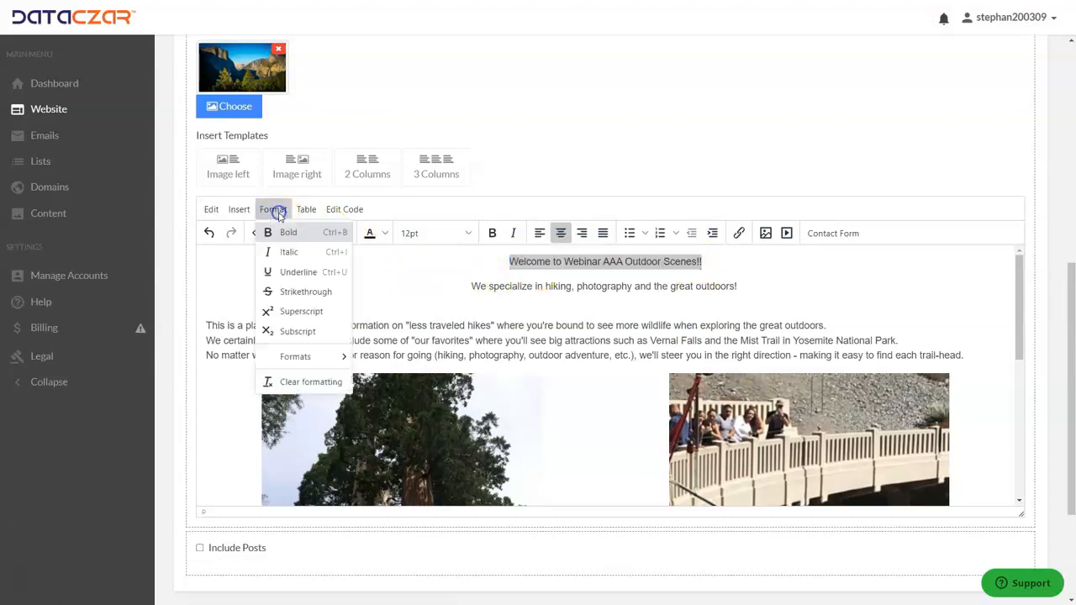
mouse_move(328, 357)
mouse_move(364, 361)
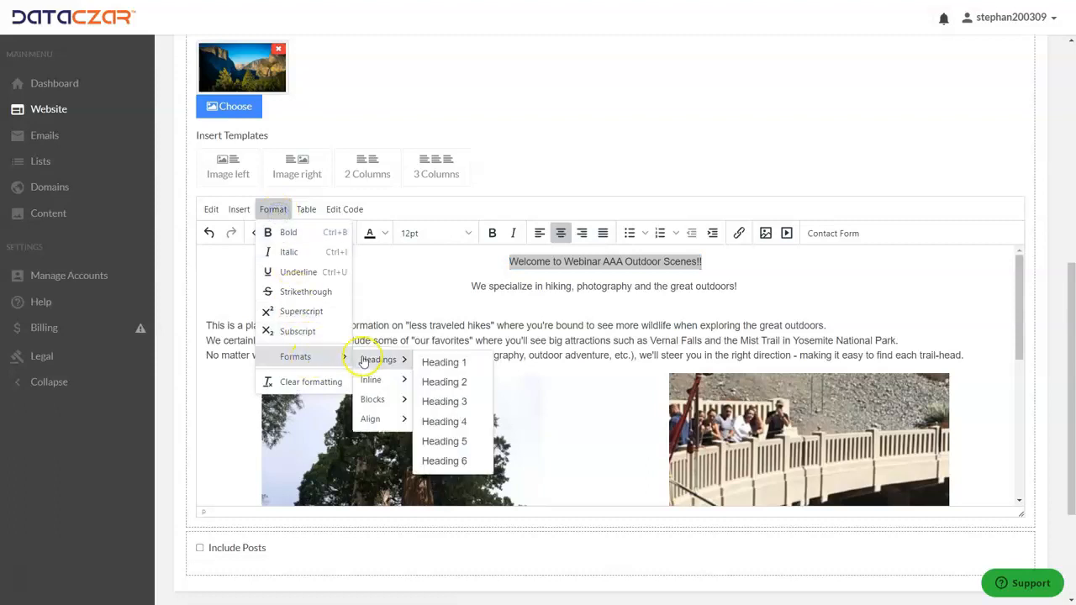
click(452, 361)
Format the line "We specialize in hiking, photography and the great outdoors!" as Heading 2.
drag(742, 277, 478, 281)
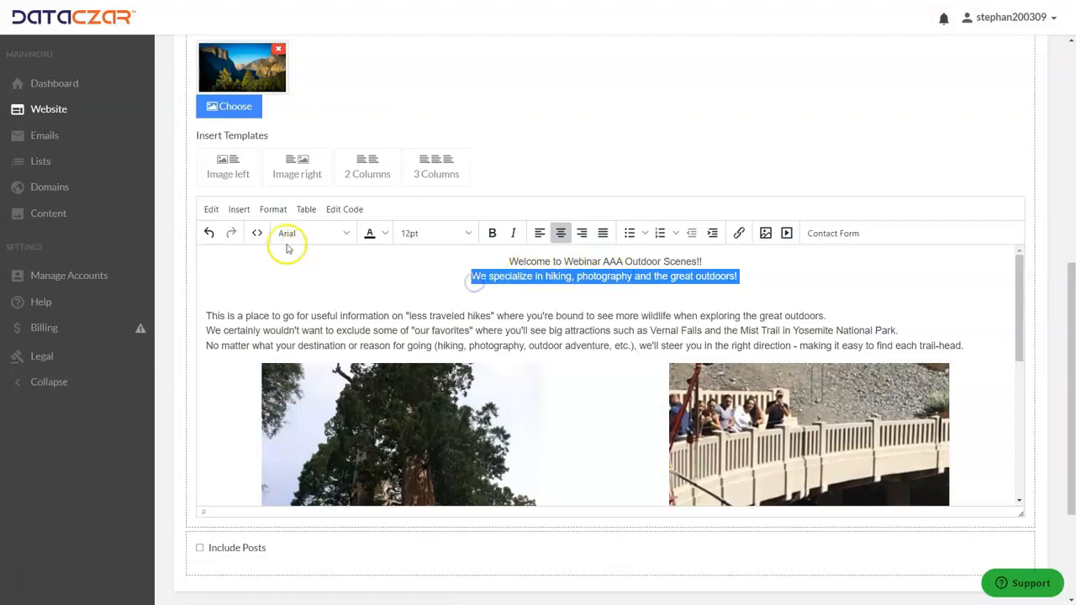
click(270, 210)
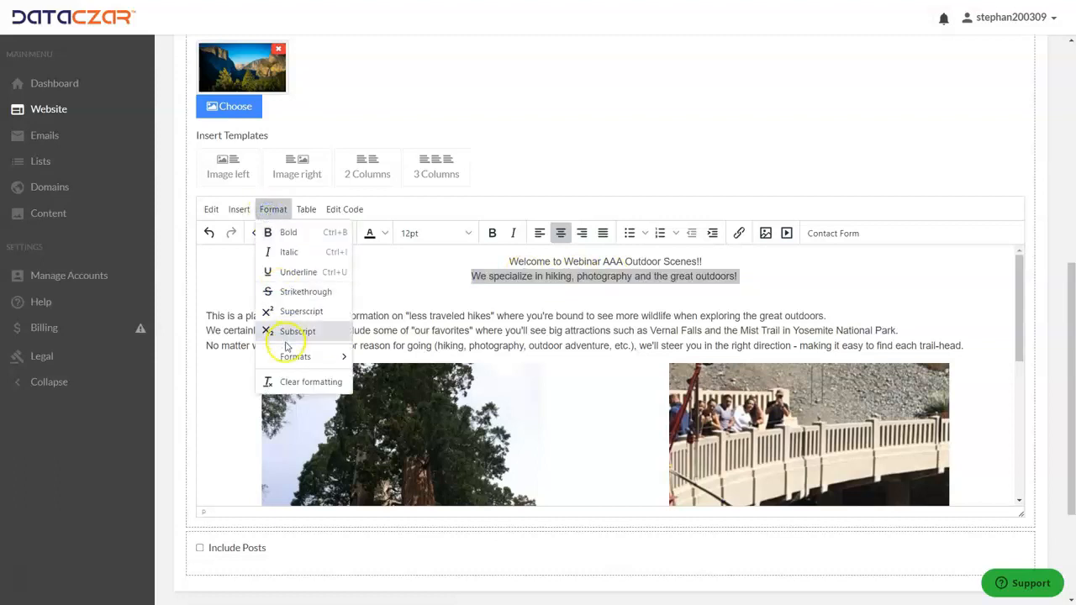
mouse_move(294, 357)
mouse_move(376, 360)
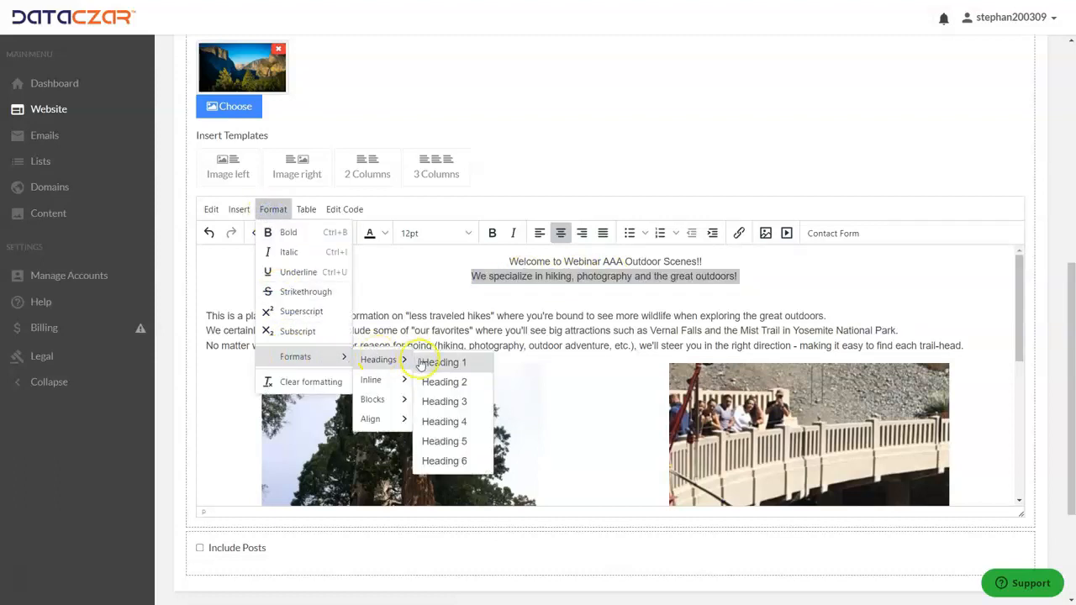
click(443, 384)
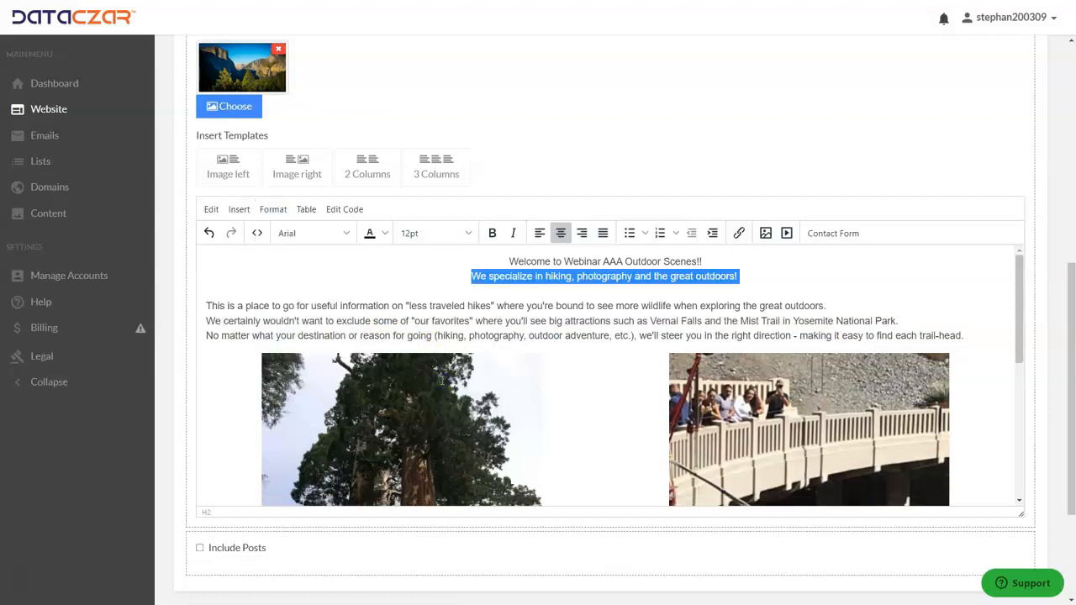
Review the edited Home page content and save it by updating the page.
click(580, 325)
scroll(580, 324, down, 1)
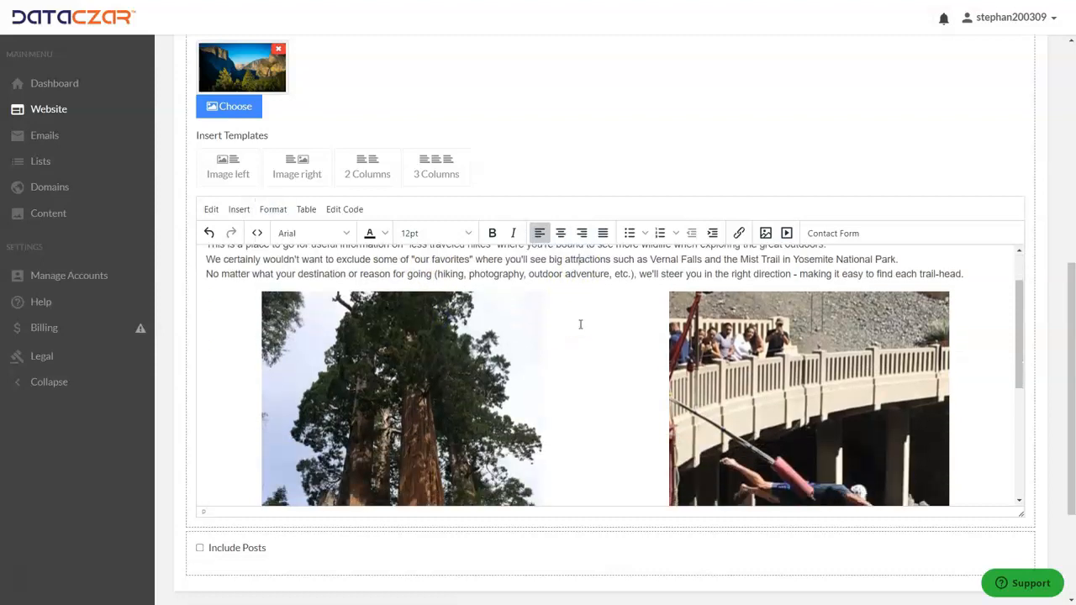
scroll(580, 325, up, 1)
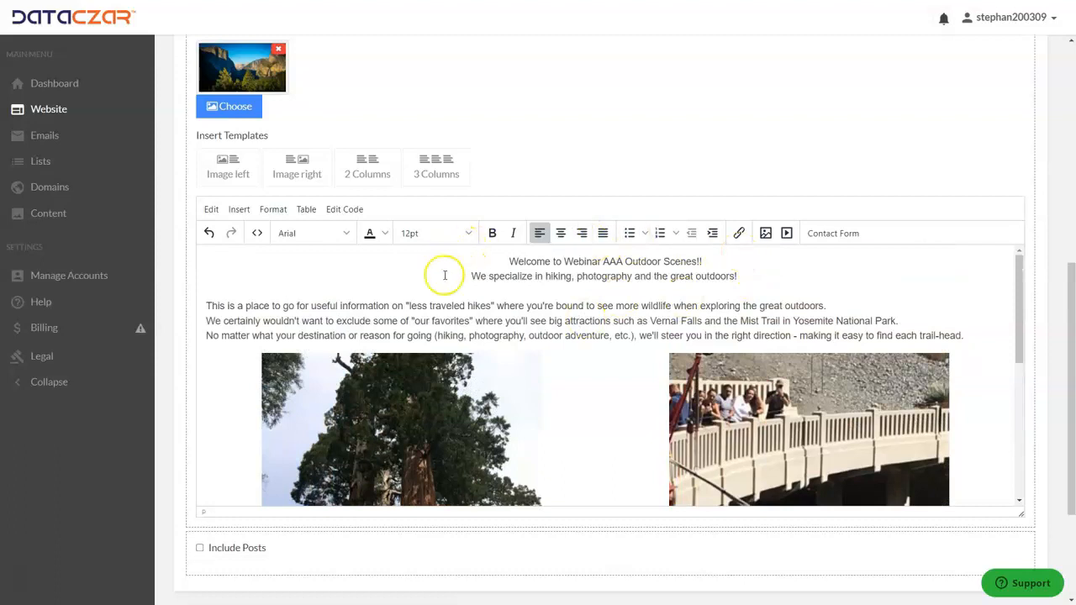
scroll(611, 390, down, 3)
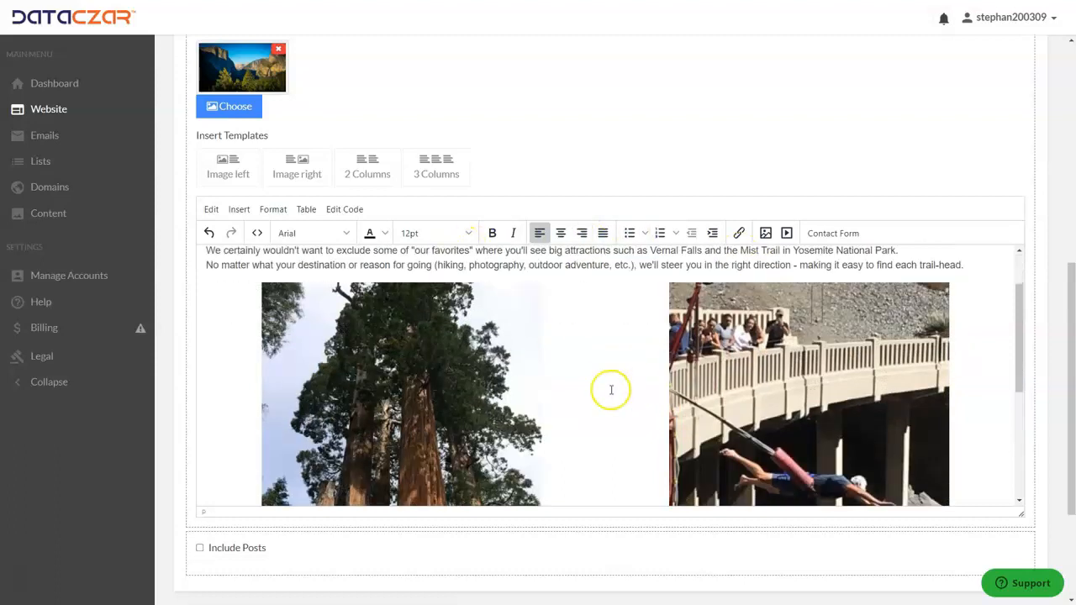
scroll(528, 403, down, 2)
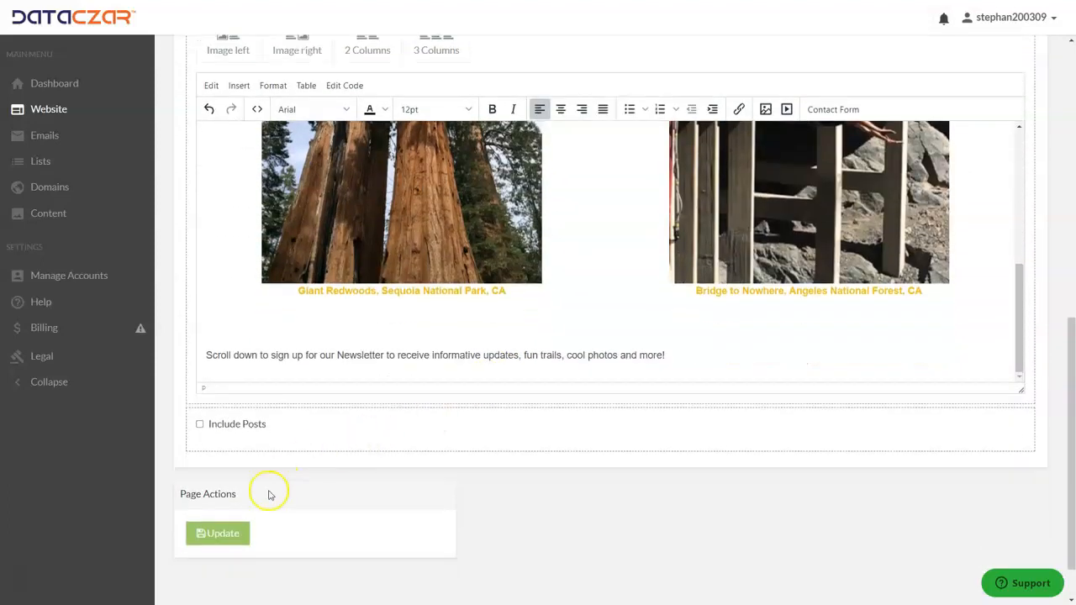
click(239, 540)
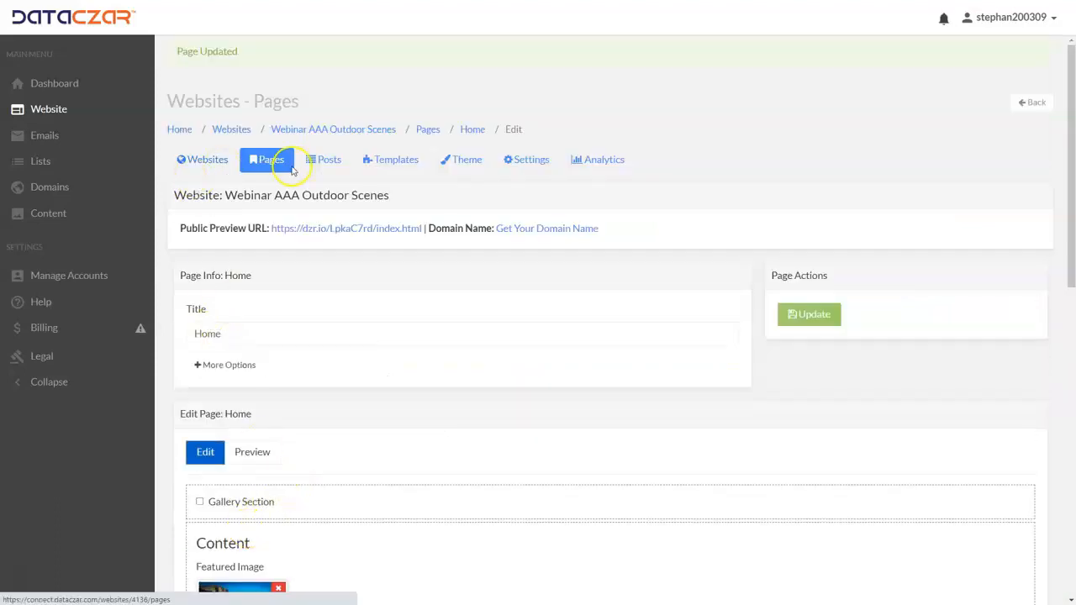
Go to the website's posts and open the "Duck Lake, Mammoth Mountain, CA" post for editing.
click(327, 159)
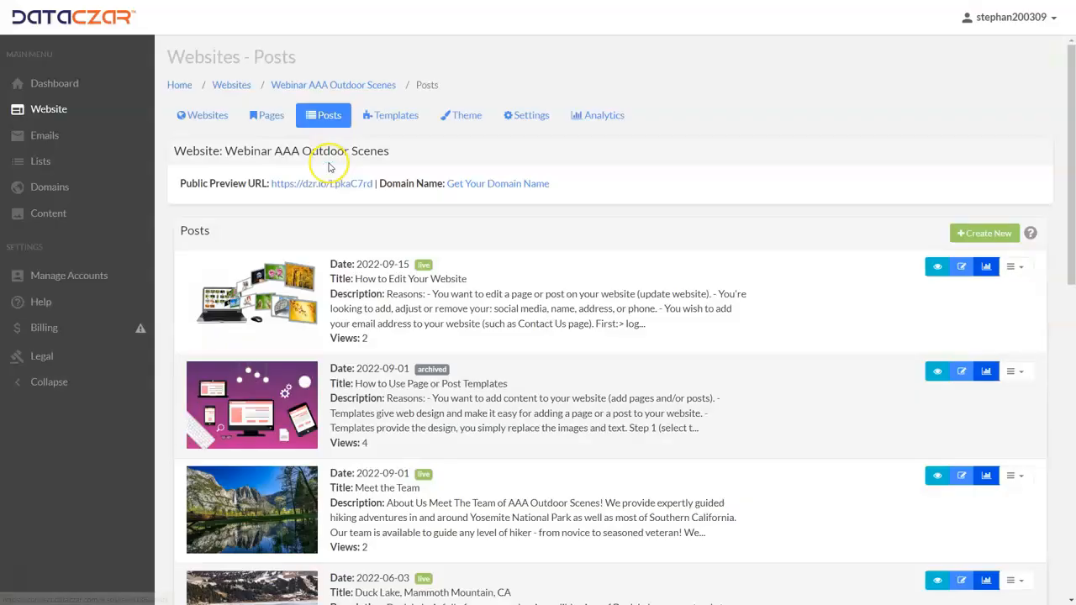
scroll(486, 336, down, 3)
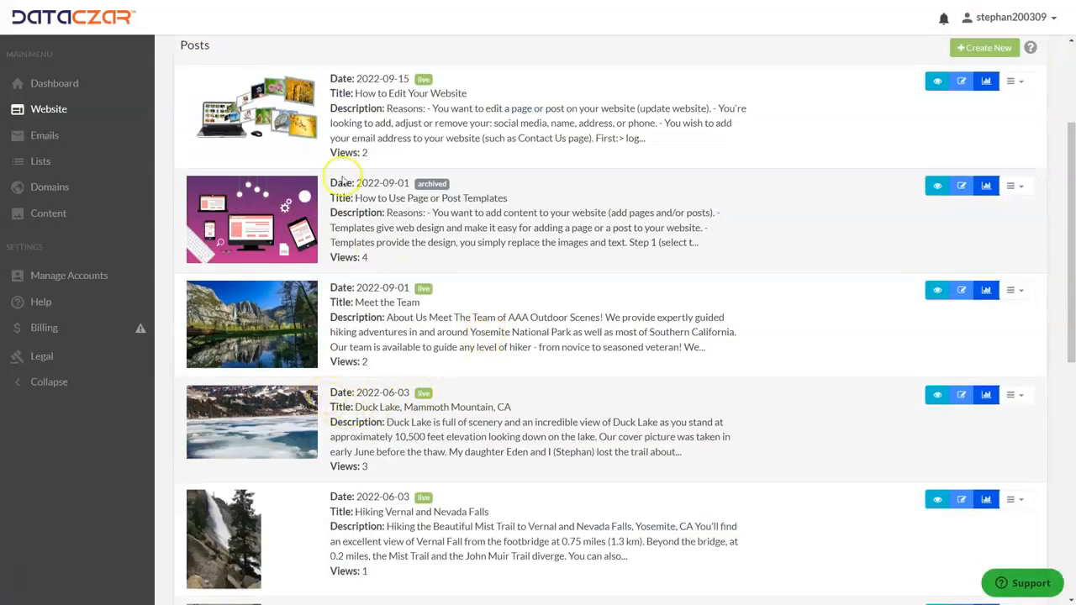
scroll(370, 143, up, 3)
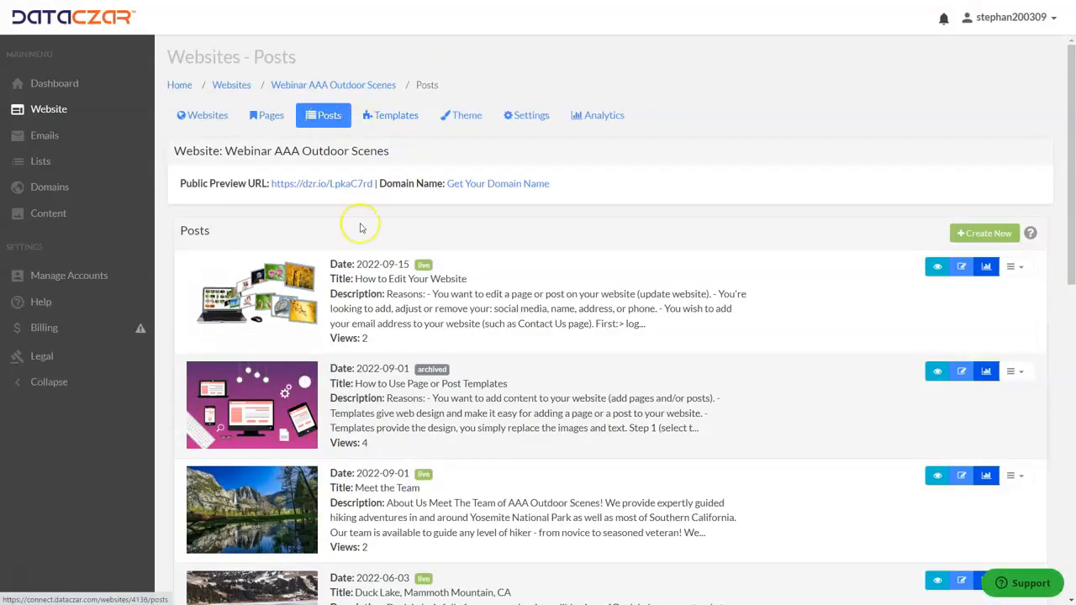
scroll(380, 336, down, 2)
scroll(374, 361, down, 1)
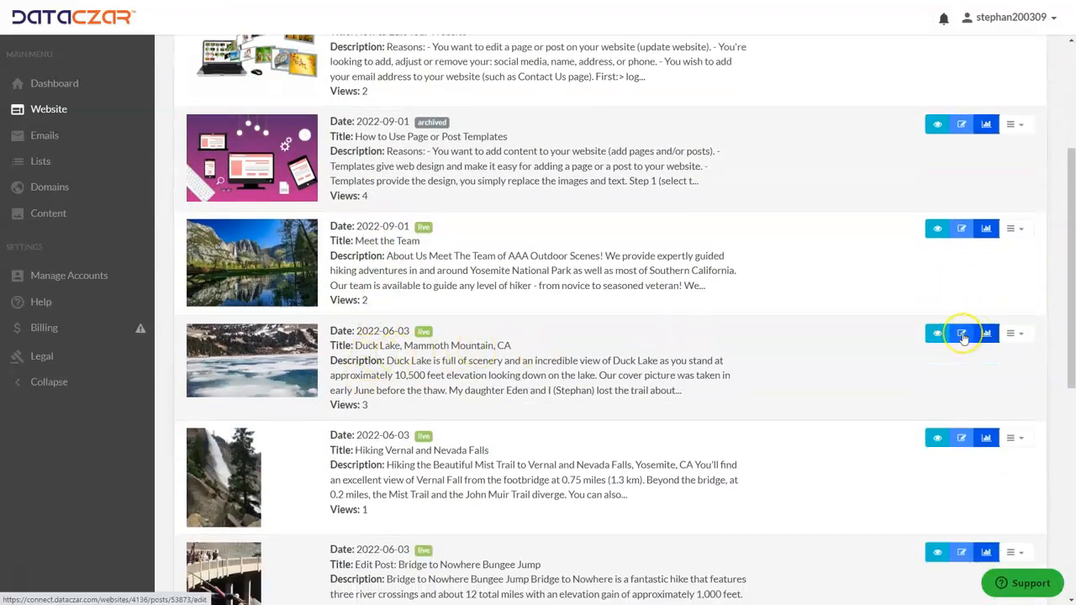
click(962, 334)
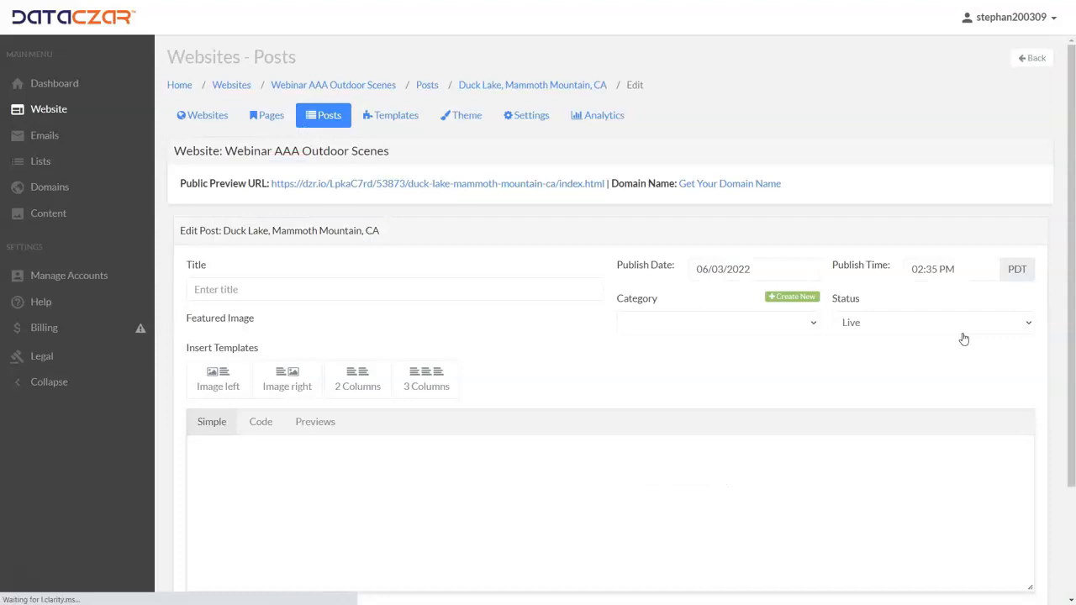
Insert a 2 Columns template on a new line below the Duck Lake post's last paragraph.
scroll(629, 277, down, 5)
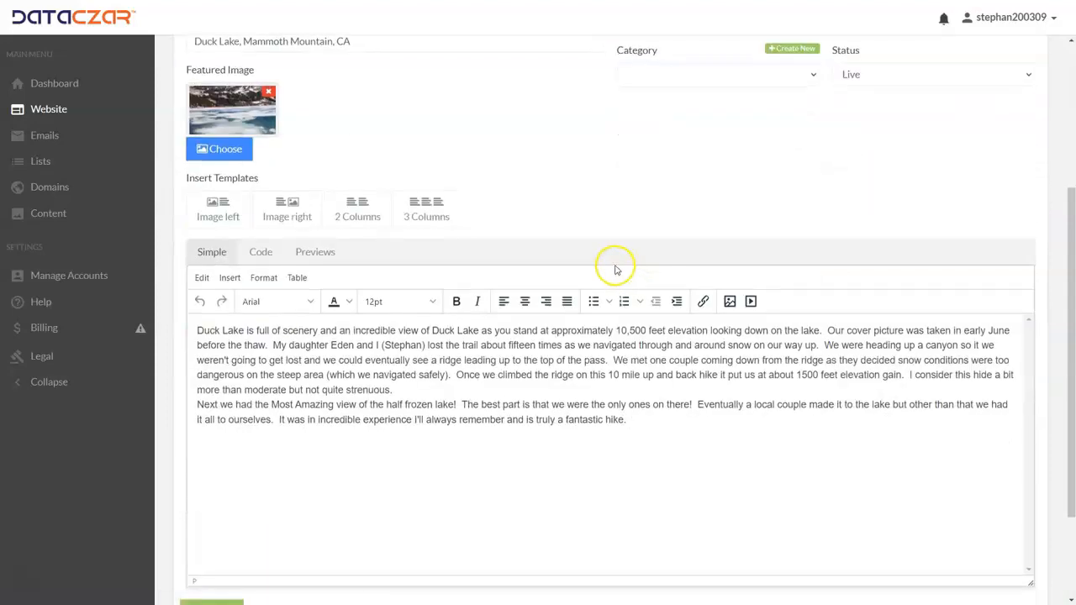
scroll(634, 297, up, 3)
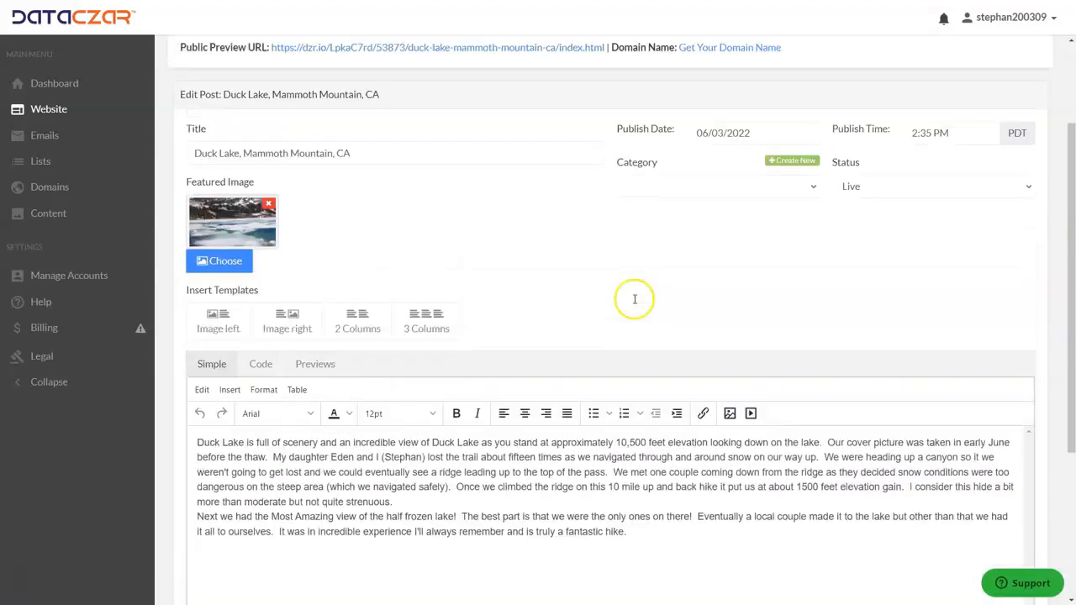
scroll(510, 289, down, 2)
click(651, 409)
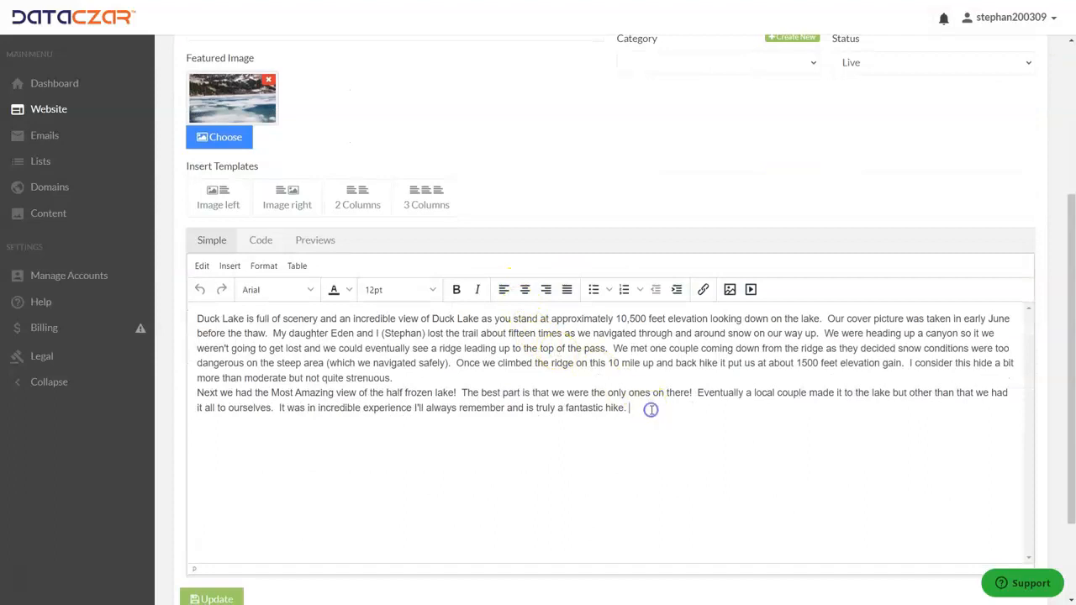
key(Return)
click(361, 202)
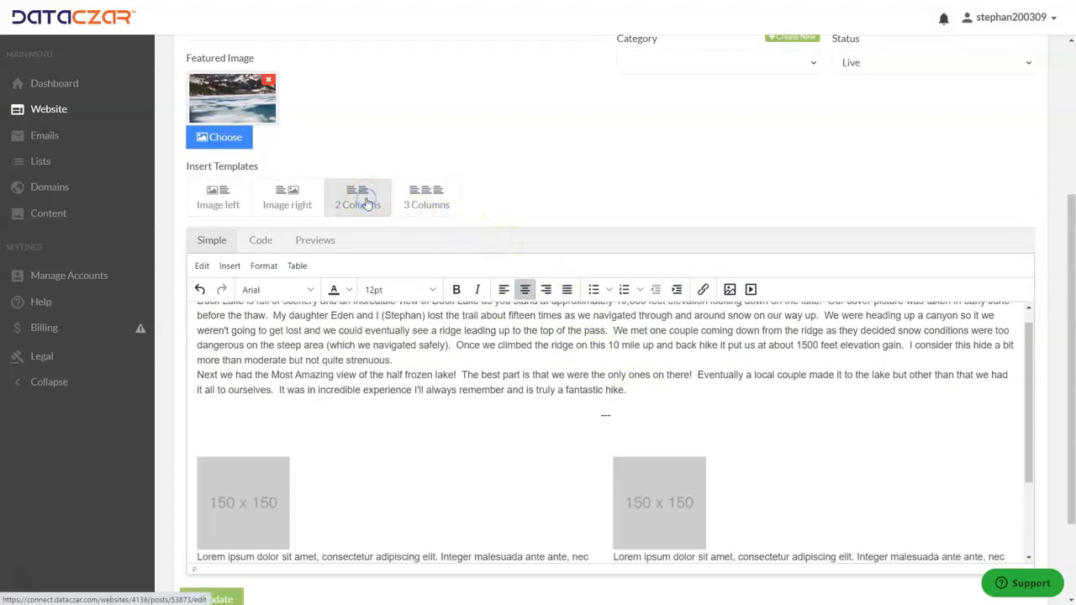
Replace the placeholder text with the captions "Eggs along the shorline!" in the first column and "A bird's-eye view!!" in the second.
scroll(496, 428, down, 3)
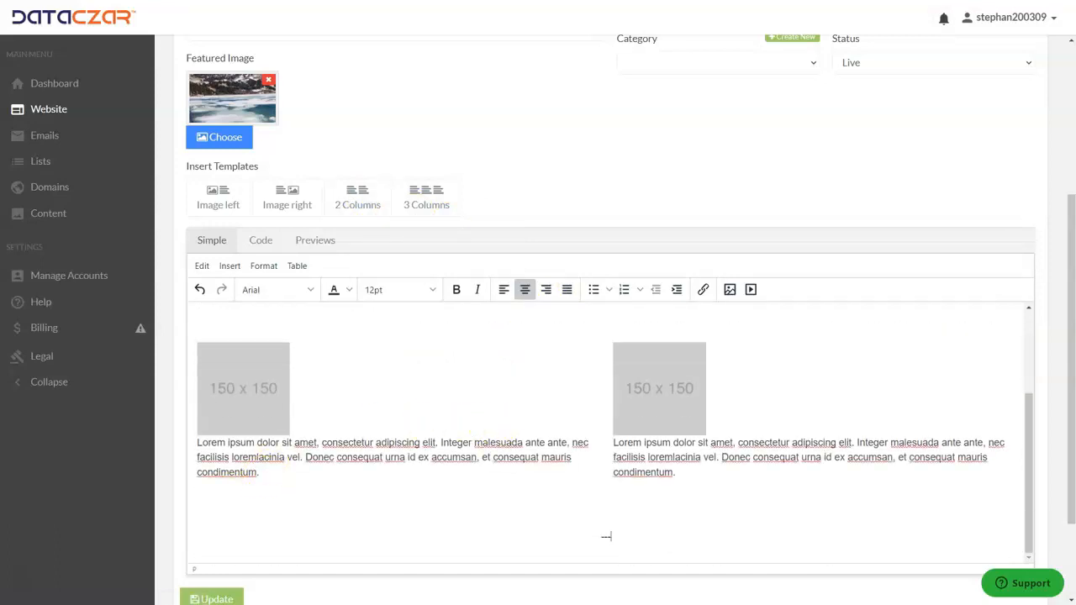
click(263, 477)
triple_click(263, 476)
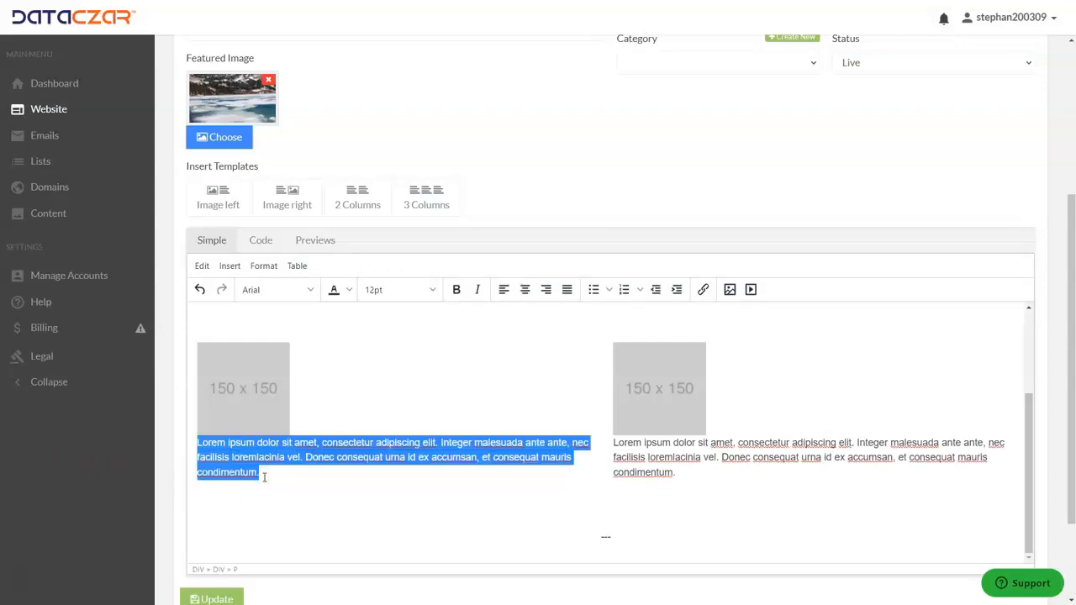
text(Eggs along the shorline!)
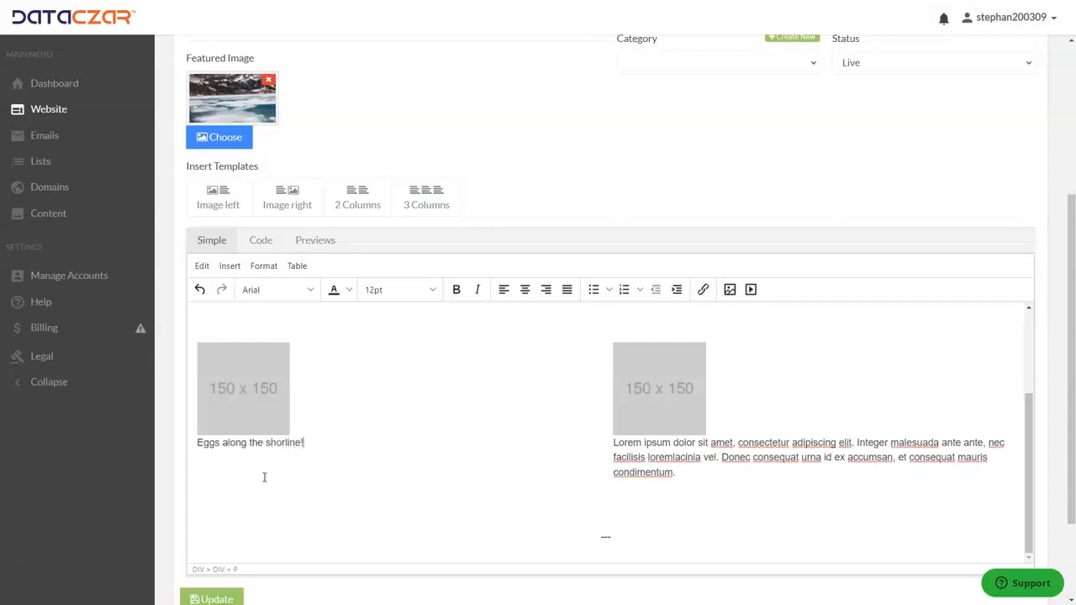
triple_click(678, 475)
text(A bird's-eye view!!)
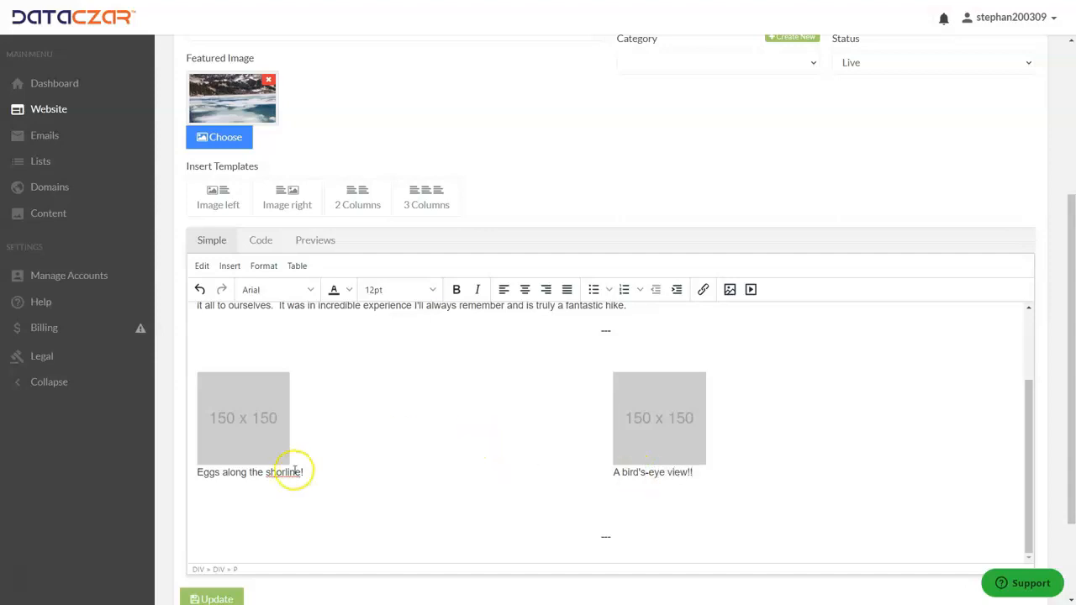
Center the first column's placeholder image and its caption "Eggs along the shorline!".
click(258, 429)
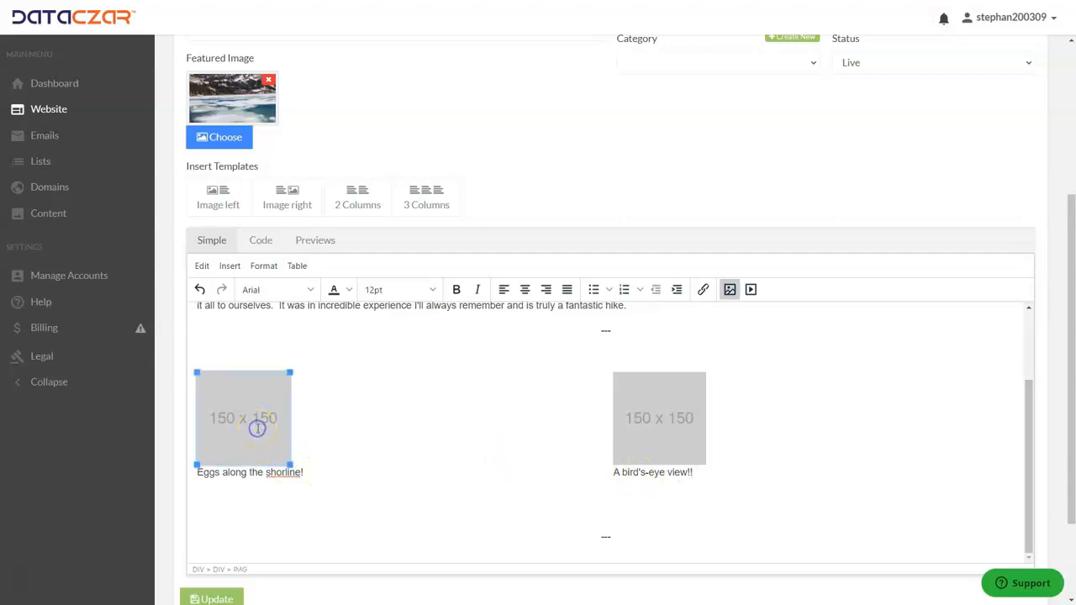
click(526, 290)
drag(314, 471, 146, 471)
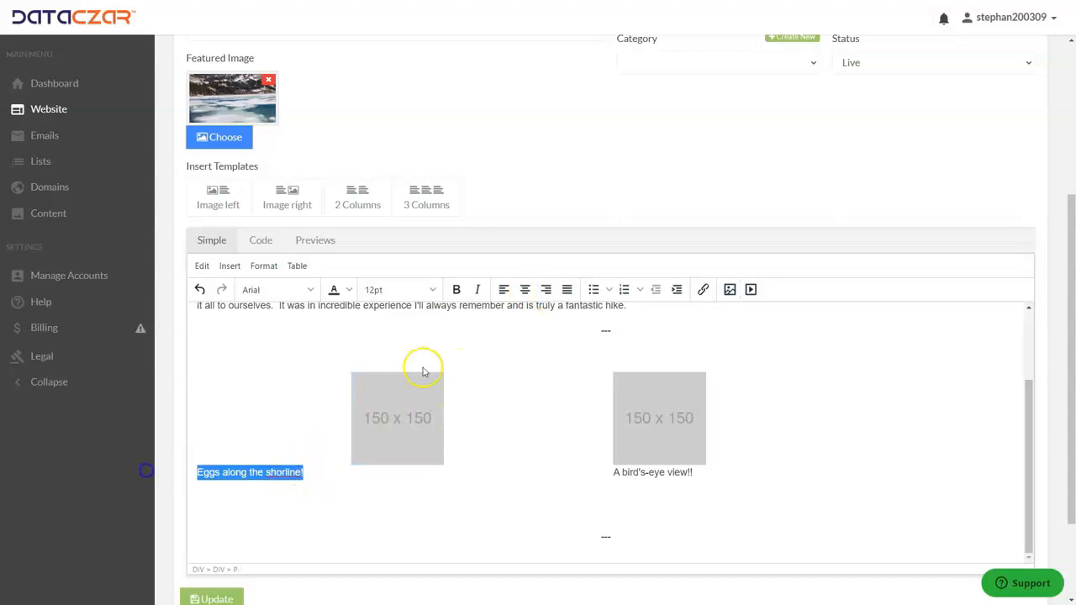
click(526, 291)
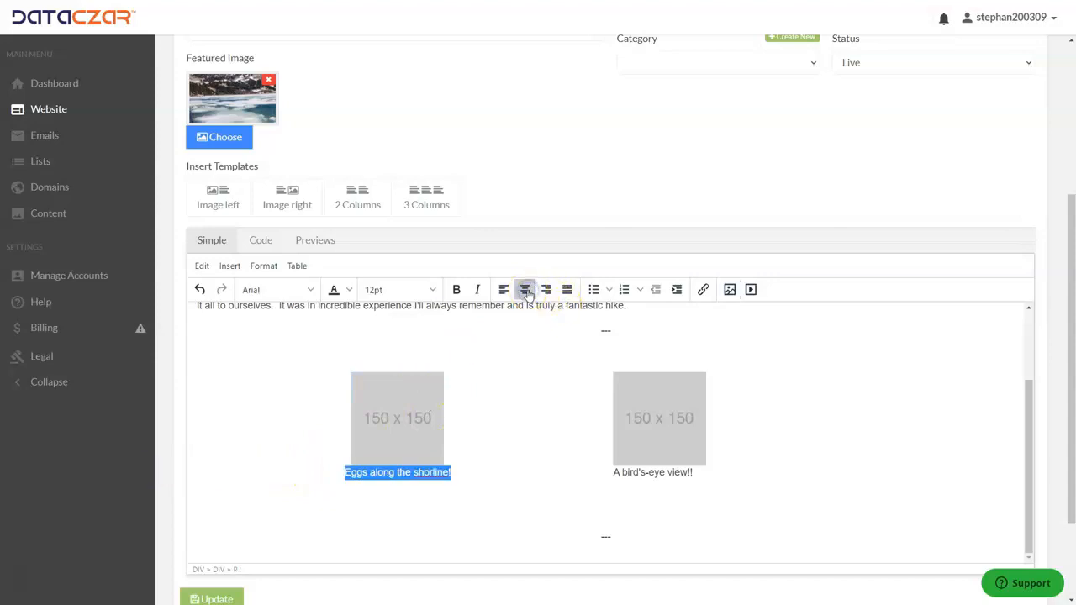
Center the second column's placeholder image and its caption "A bird's-eye view!!".
click(640, 416)
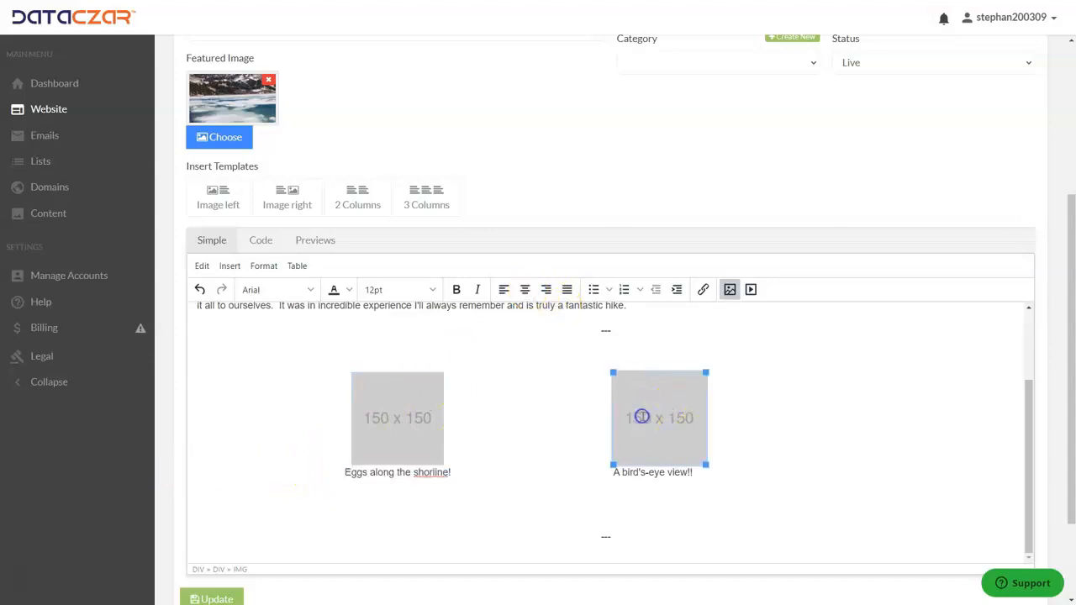
click(526, 292)
drag(692, 473, 610, 472)
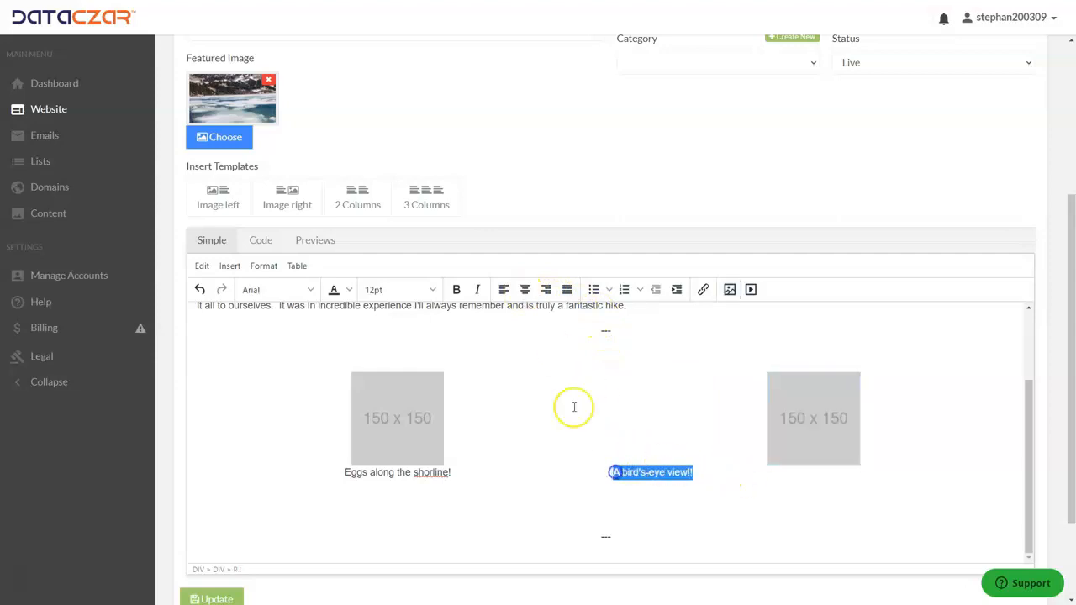
click(525, 293)
click(874, 505)
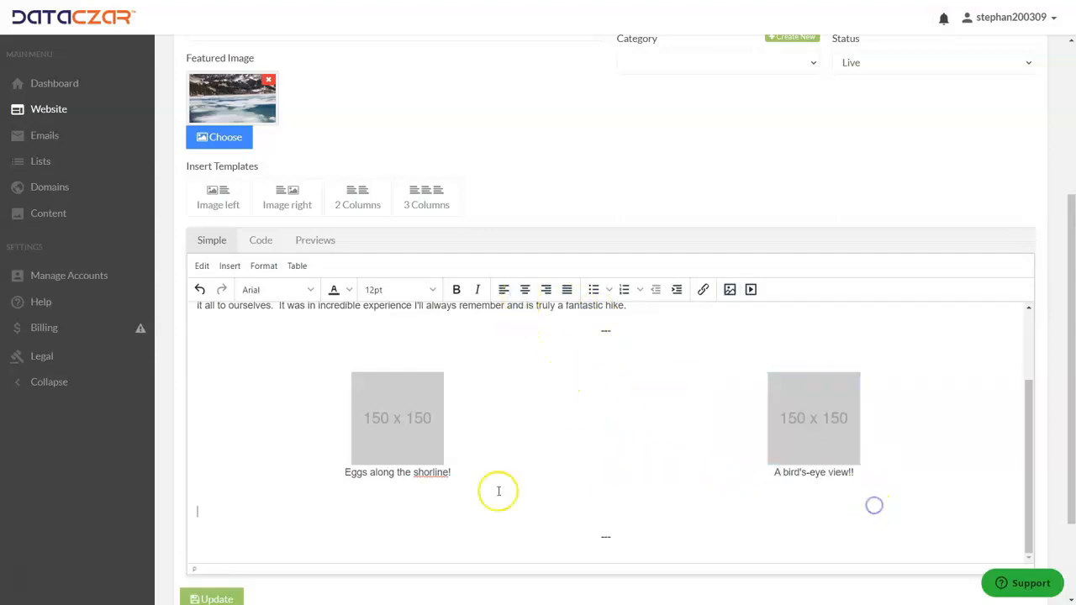
Edit the first column's placeholder image and start choosing a file to upload as its new source.
click(413, 432)
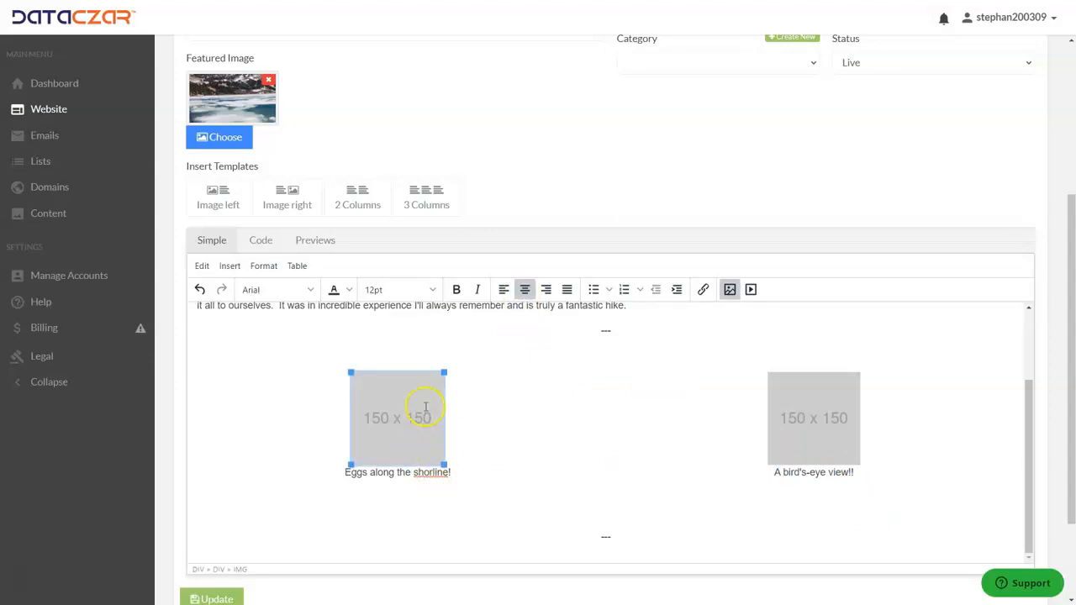
click(728, 291)
click(666, 268)
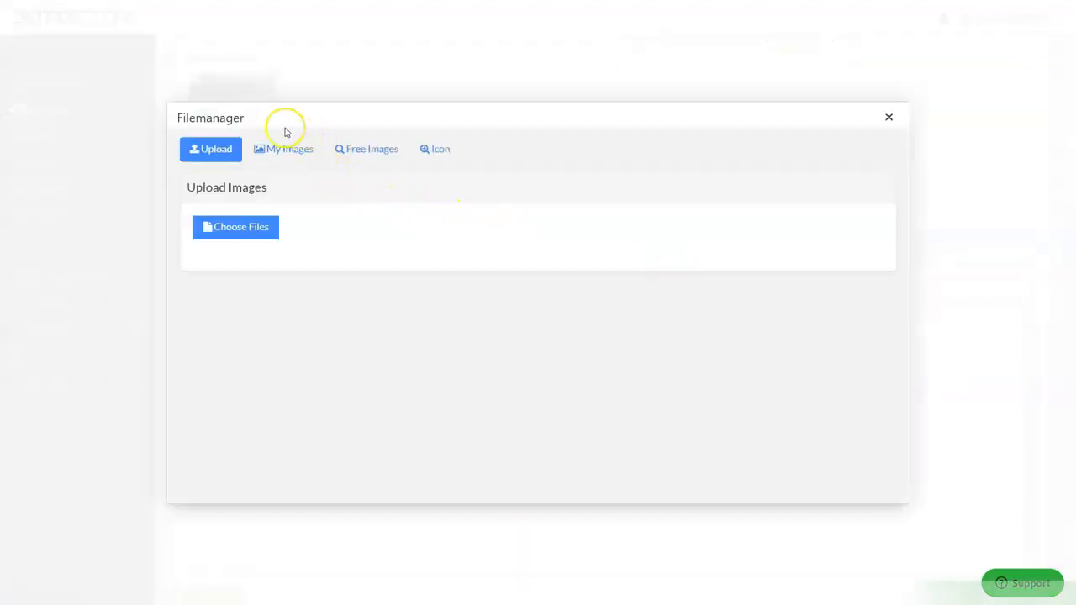
click(239, 233)
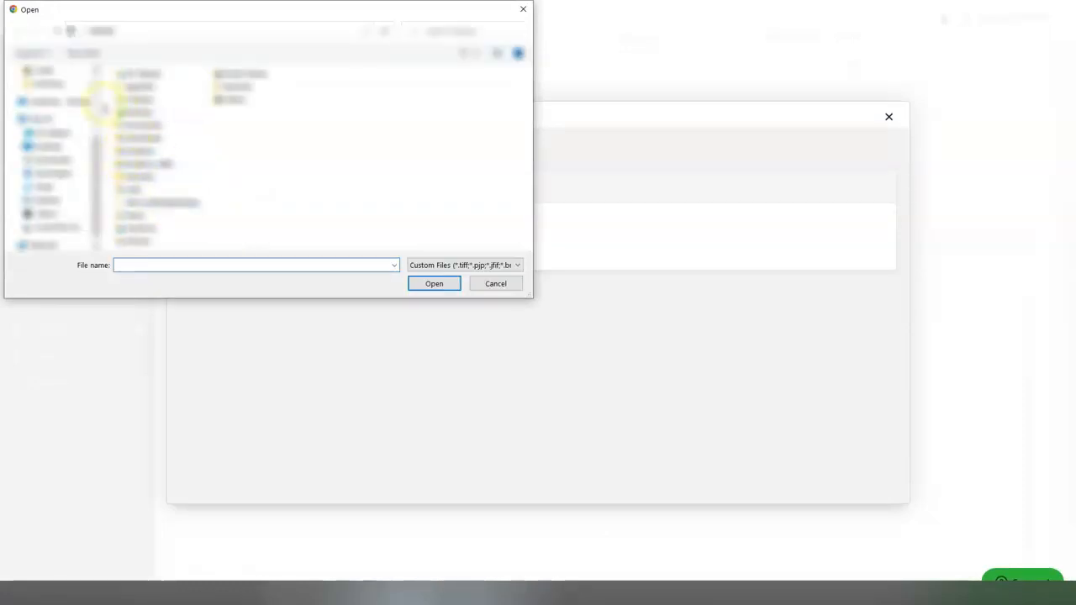
Upload aaa_duck_lake_eggs_220914.jpeg from the local image folder and apply it as the first column's image.
click(48, 70)
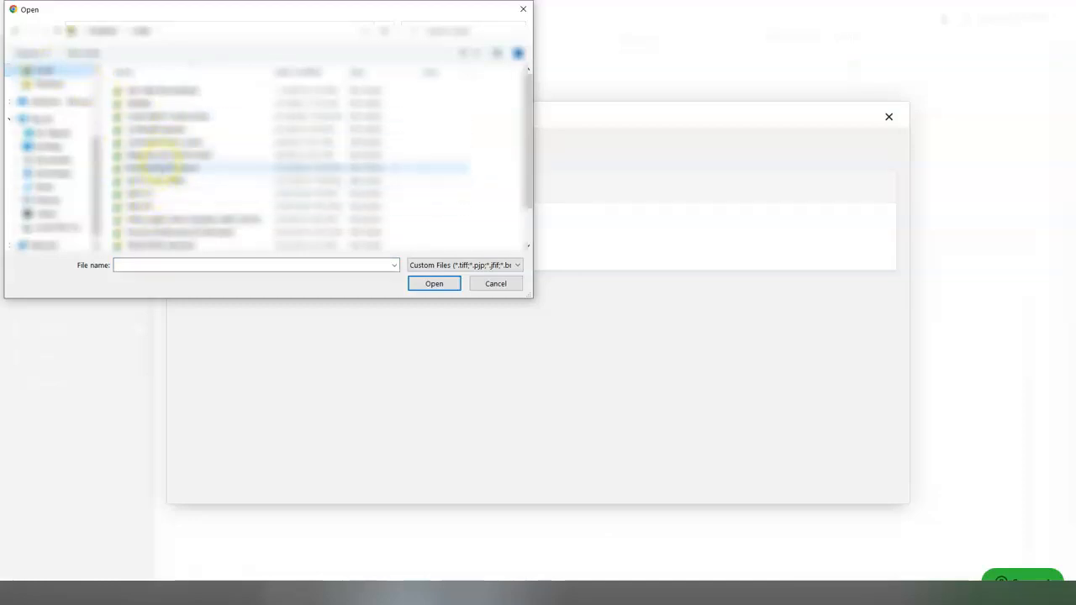
double_click(161, 157)
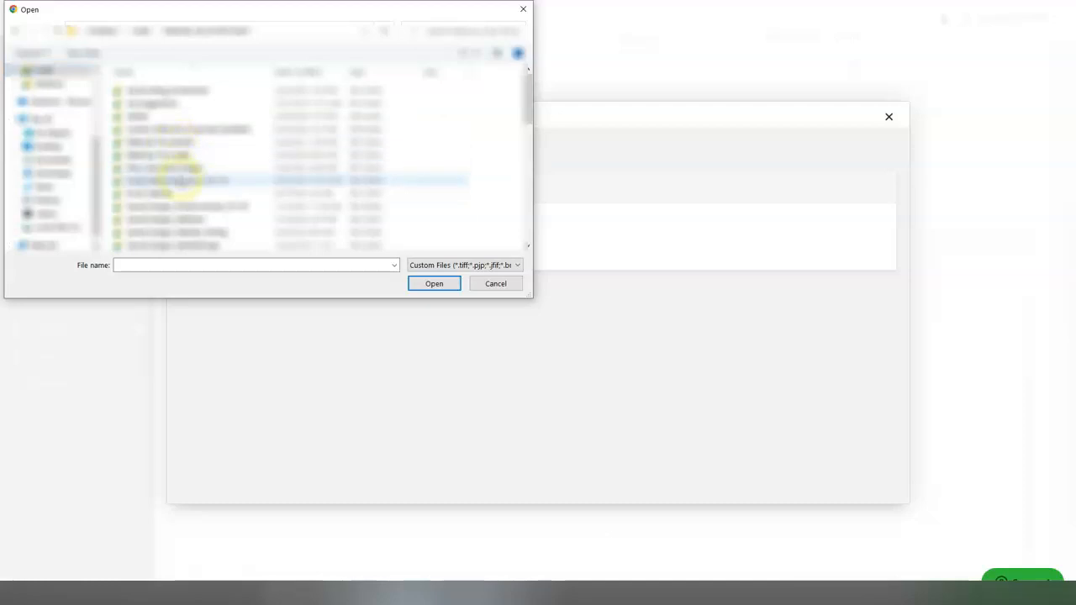
click(180, 217)
double_click(179, 217)
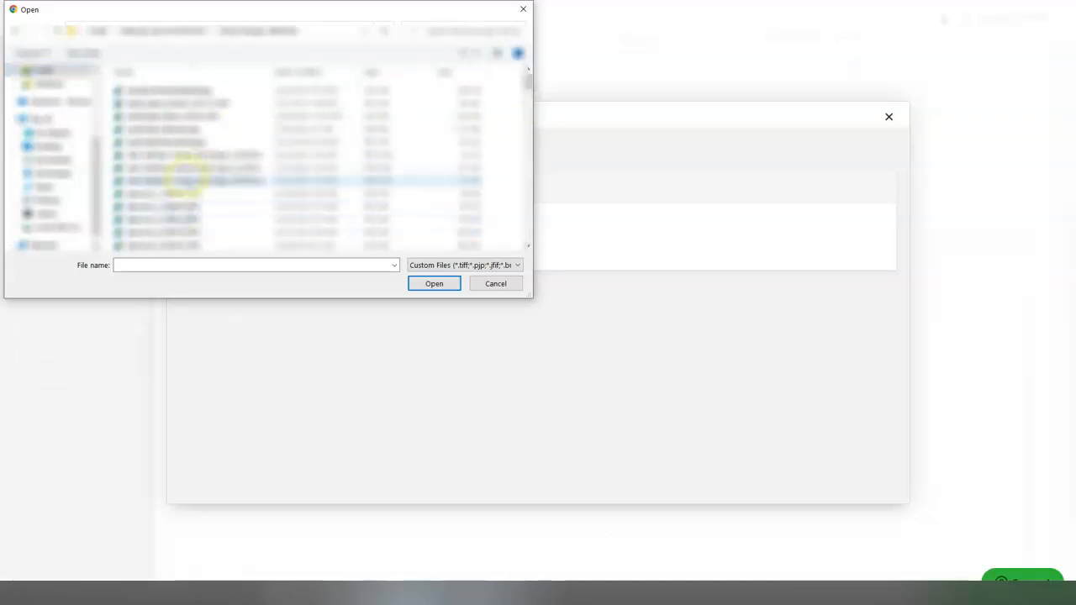
scroll(253, 168, down, 3)
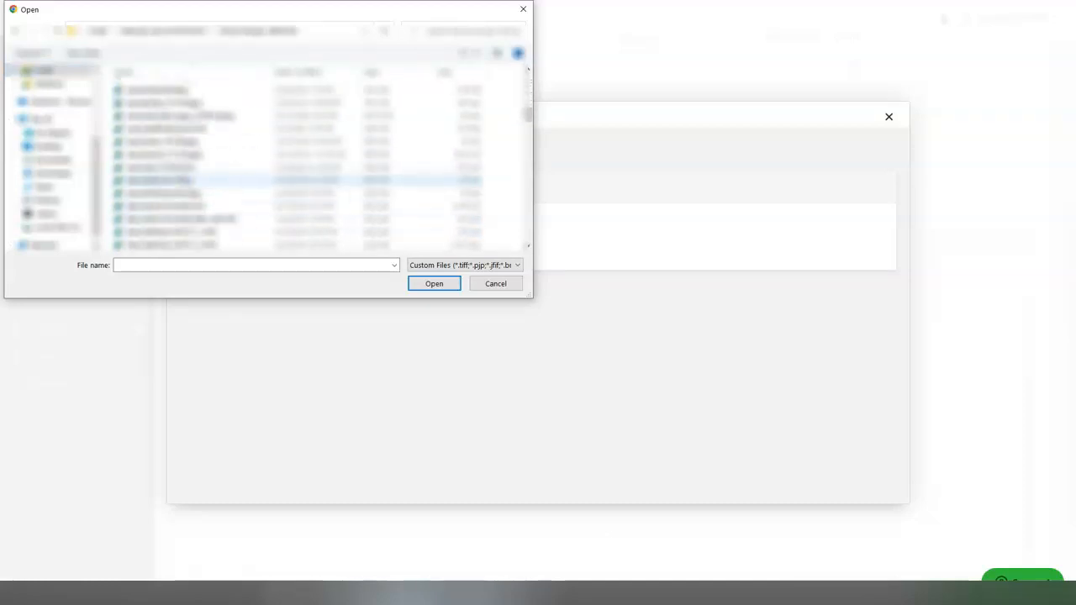
scroll(303, 169, down, 3)
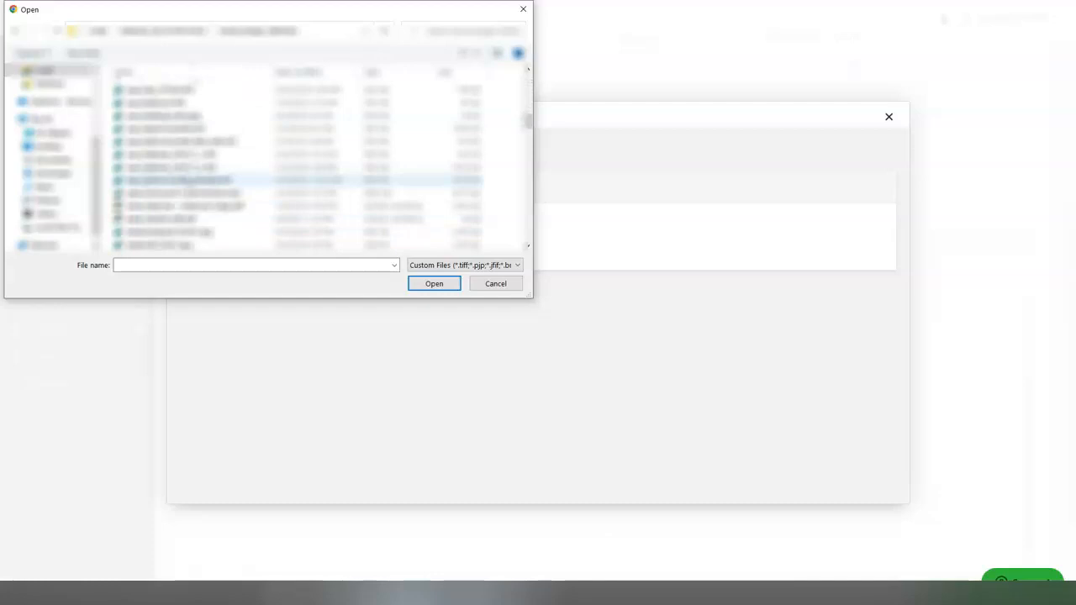
click(190, 168)
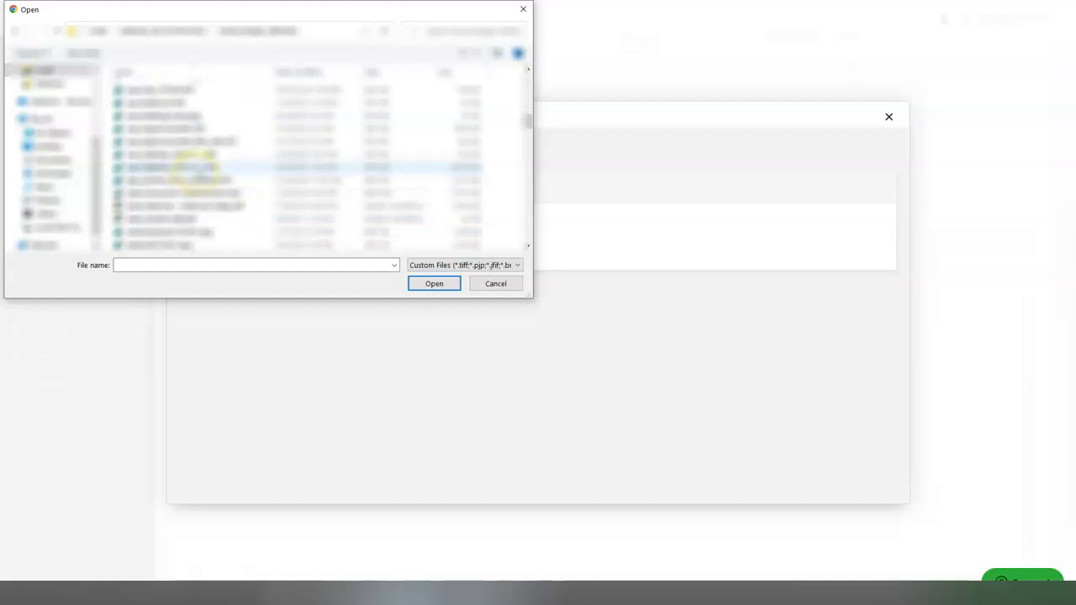
scroll(202, 175, up, 2)
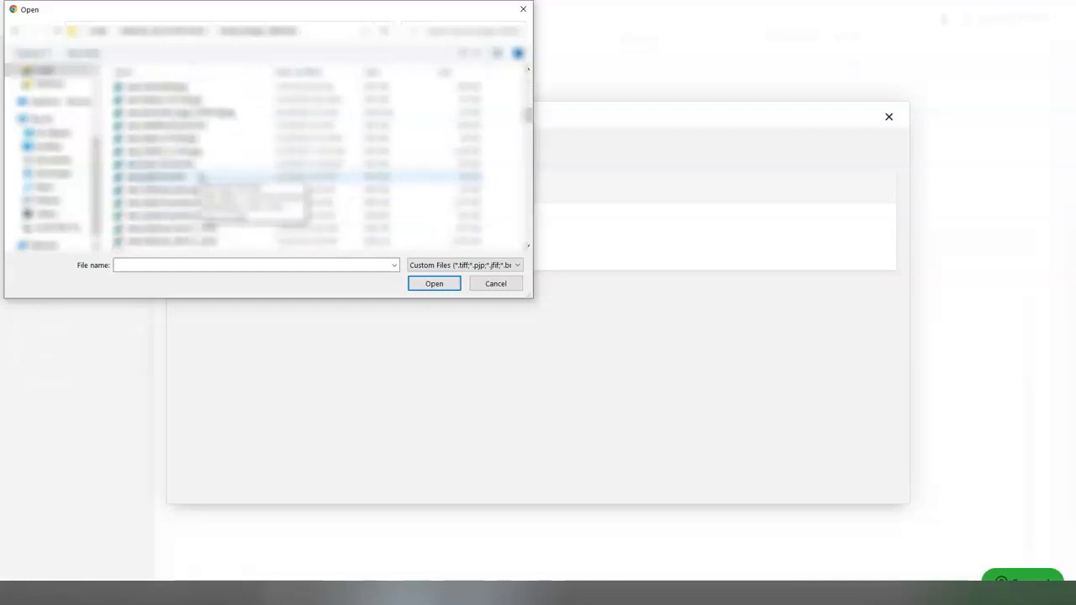
scroll(201, 178, up, 2)
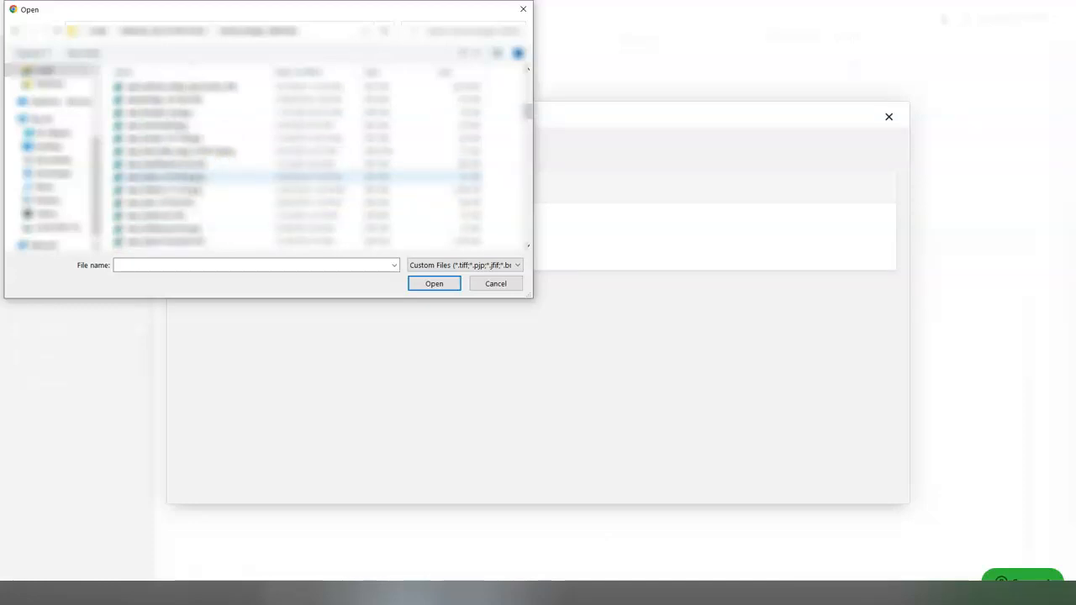
double_click(191, 148)
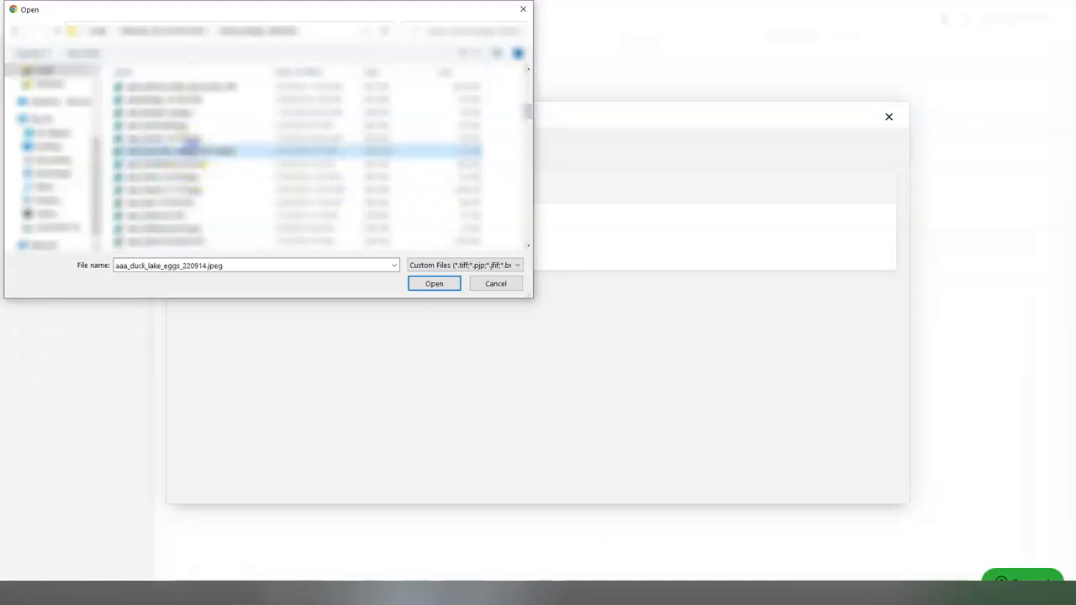
click(368, 354)
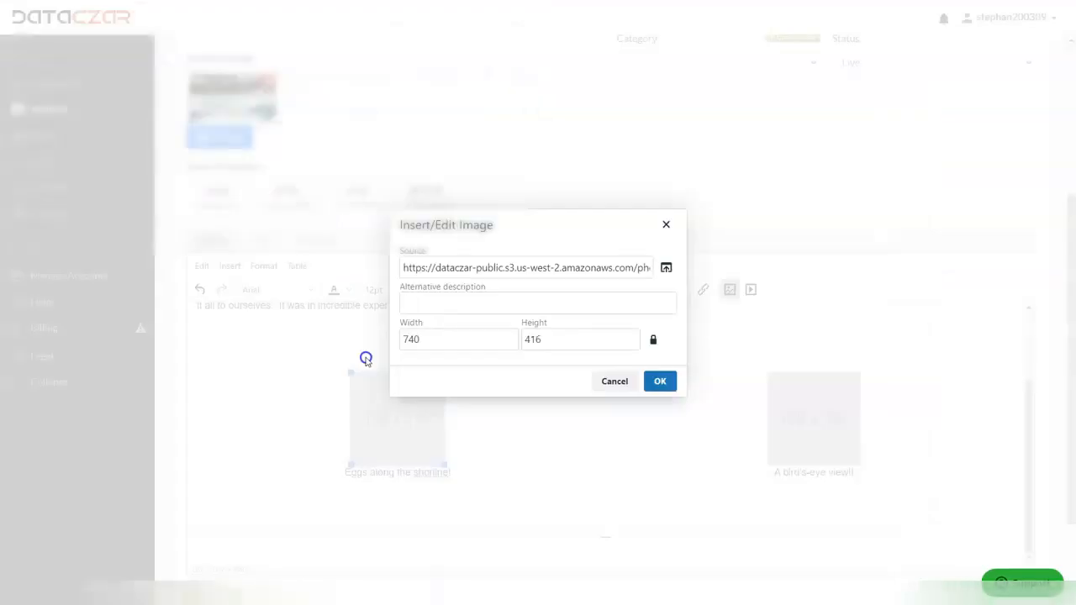
click(660, 382)
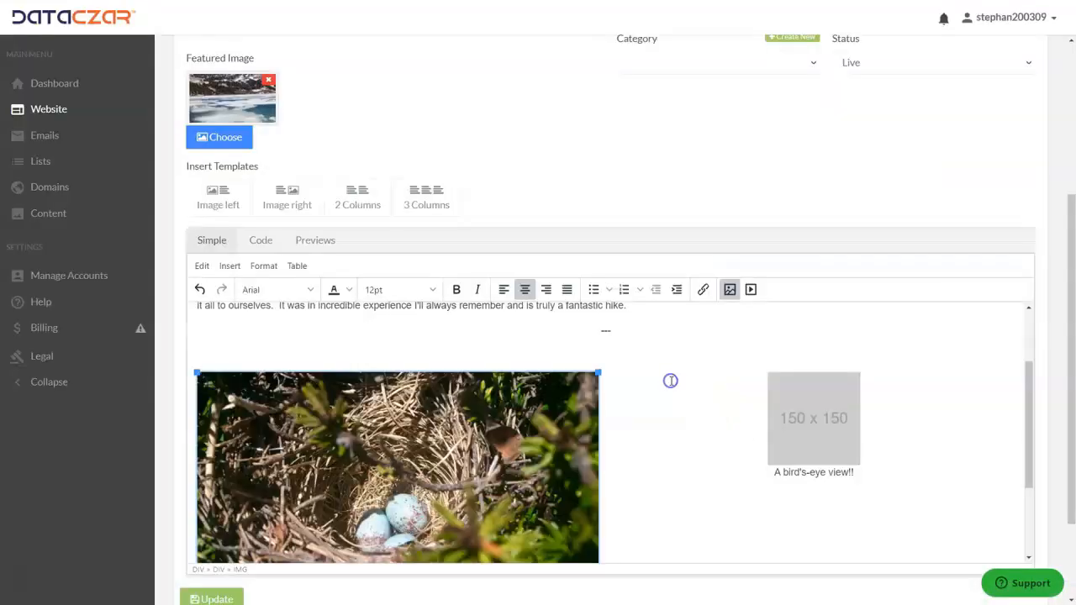
Replace the second column's placeholder with the stored photo of the man with outstretched arms at the lake, from the account's own images.
scroll(665, 402, down, 3)
scroll(714, 406, up, 1)
click(800, 359)
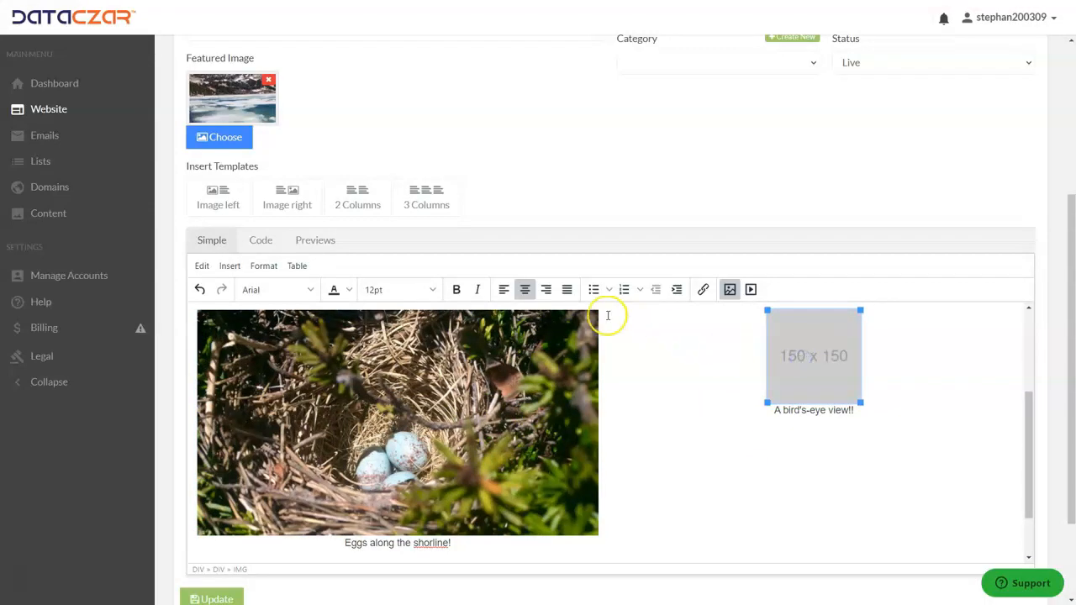
click(728, 290)
click(664, 269)
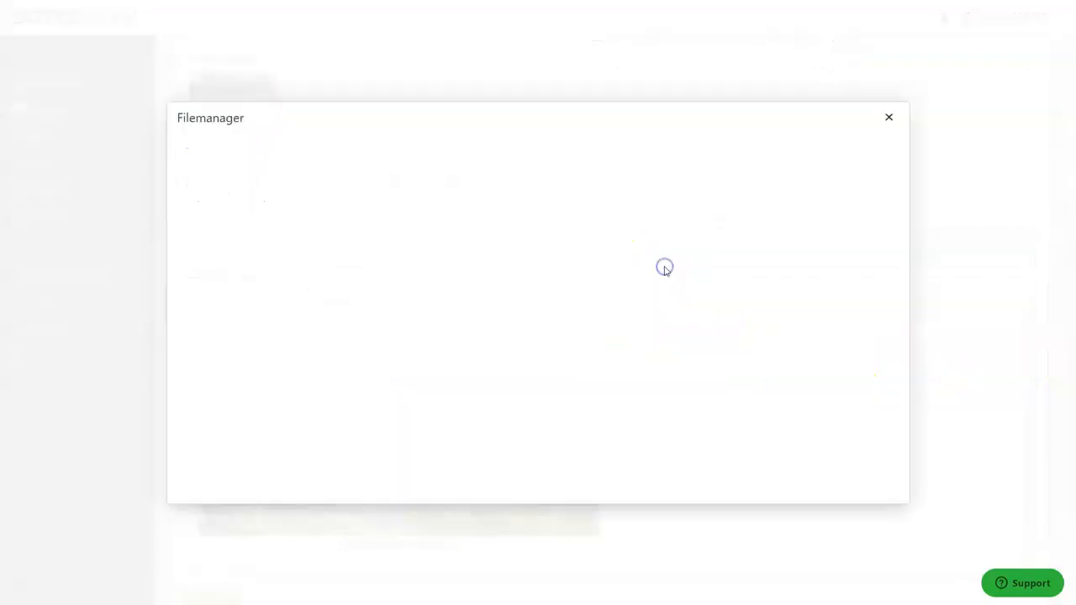
click(281, 154)
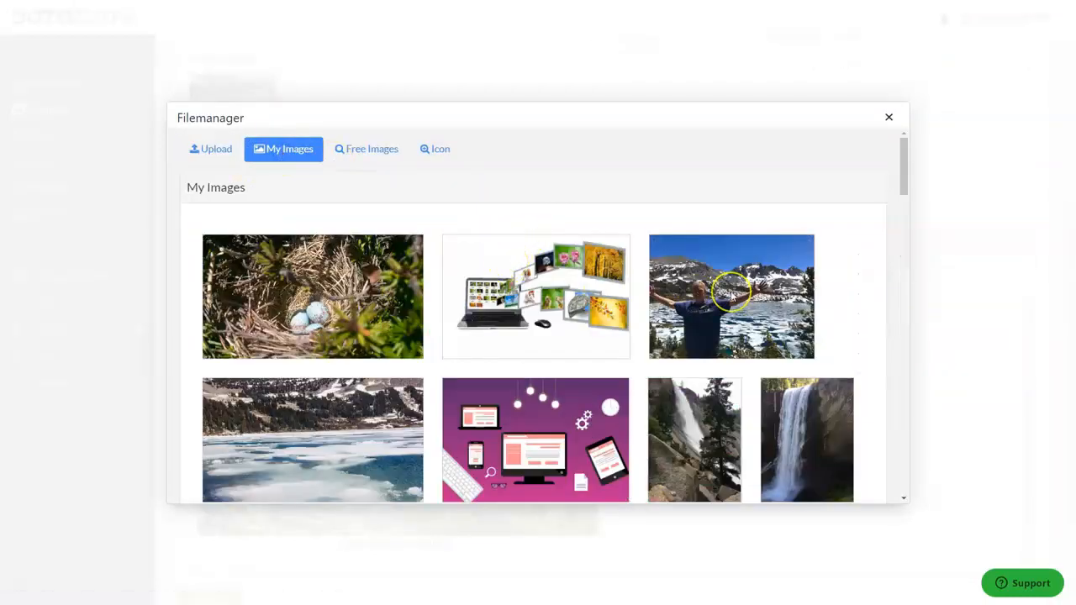
click(730, 296)
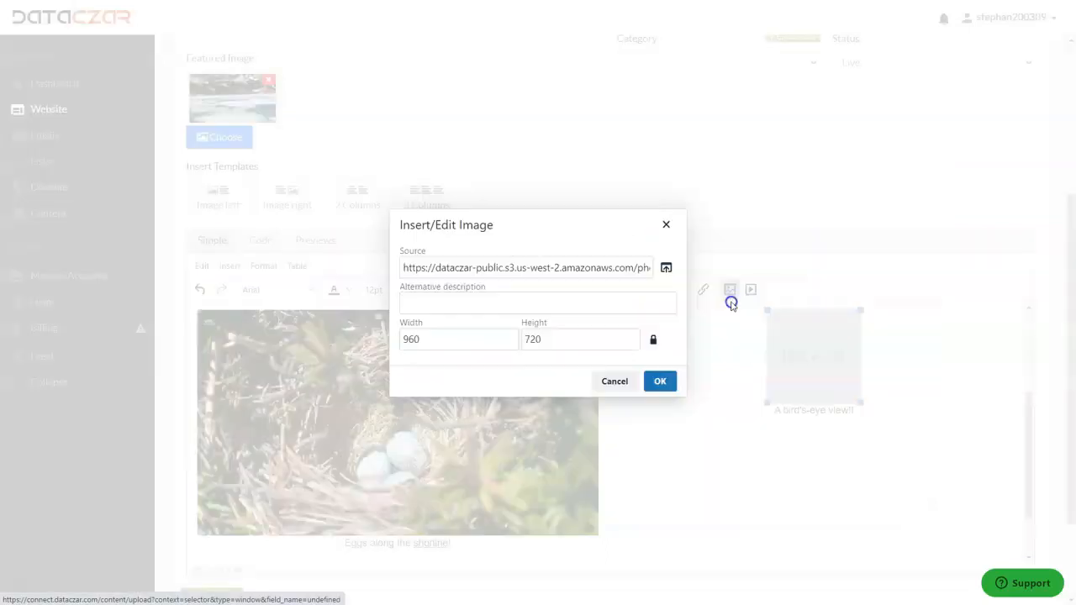
click(660, 381)
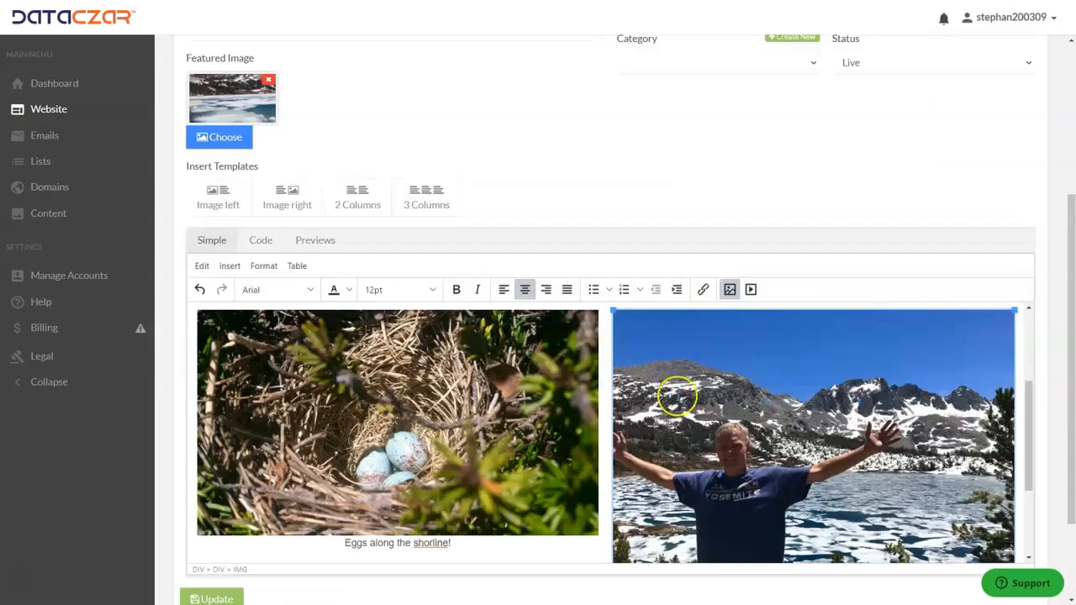
Scale down the lake photo in the second column to match the height of the nest photo.
scroll(677, 397, down, 3)
drag(613, 487, 644, 413)
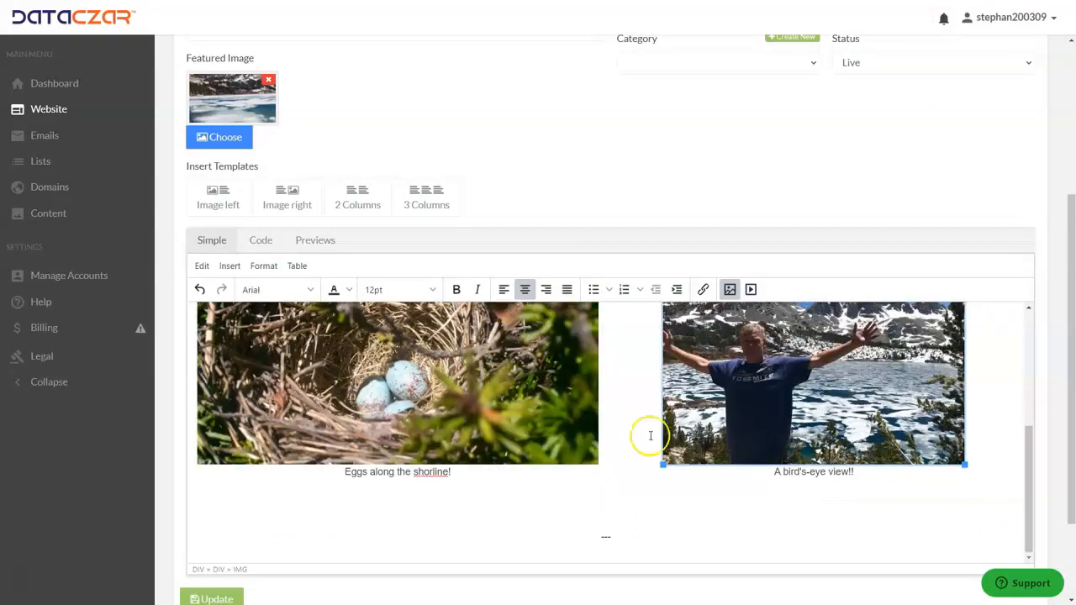
drag(662, 464, 664, 463)
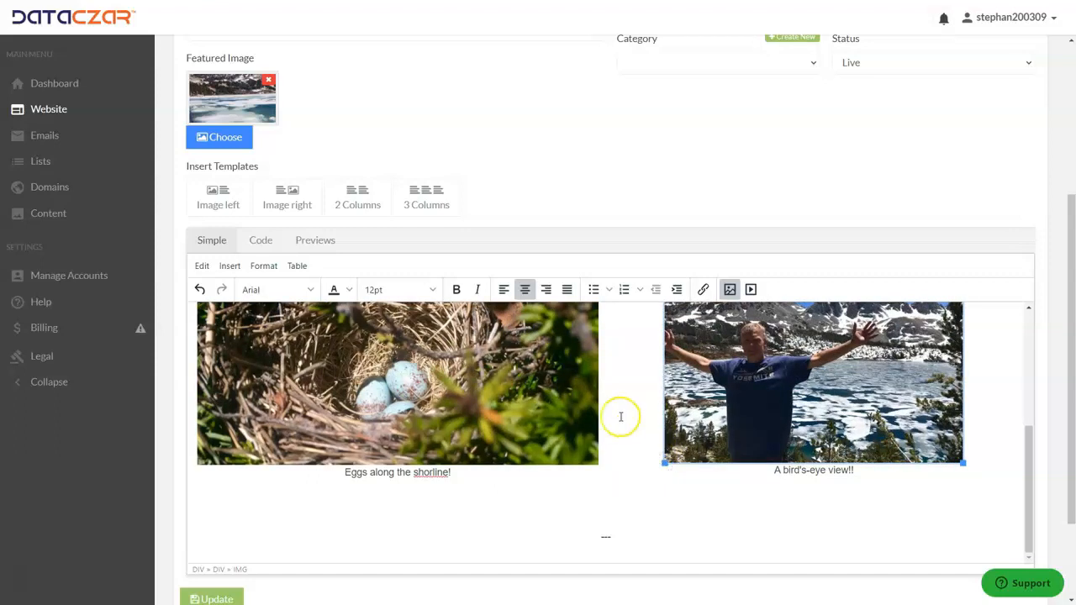
Review the post's text, the two captioned photos, and the dash separators above and below the columns.
scroll(620, 417, up, 3)
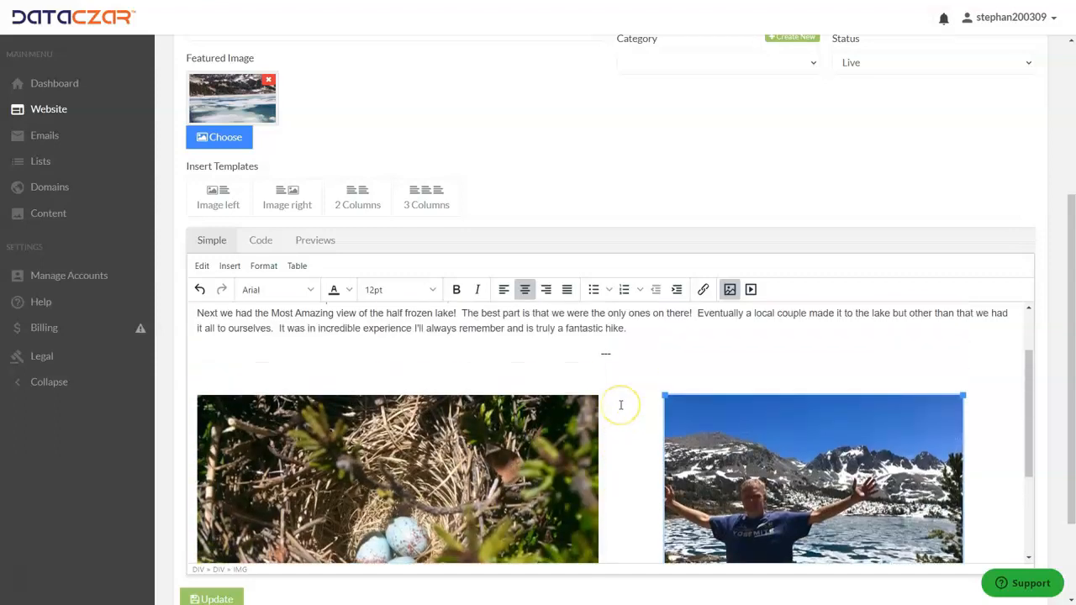
scroll(620, 417, up, 3)
scroll(626, 440, down, 3)
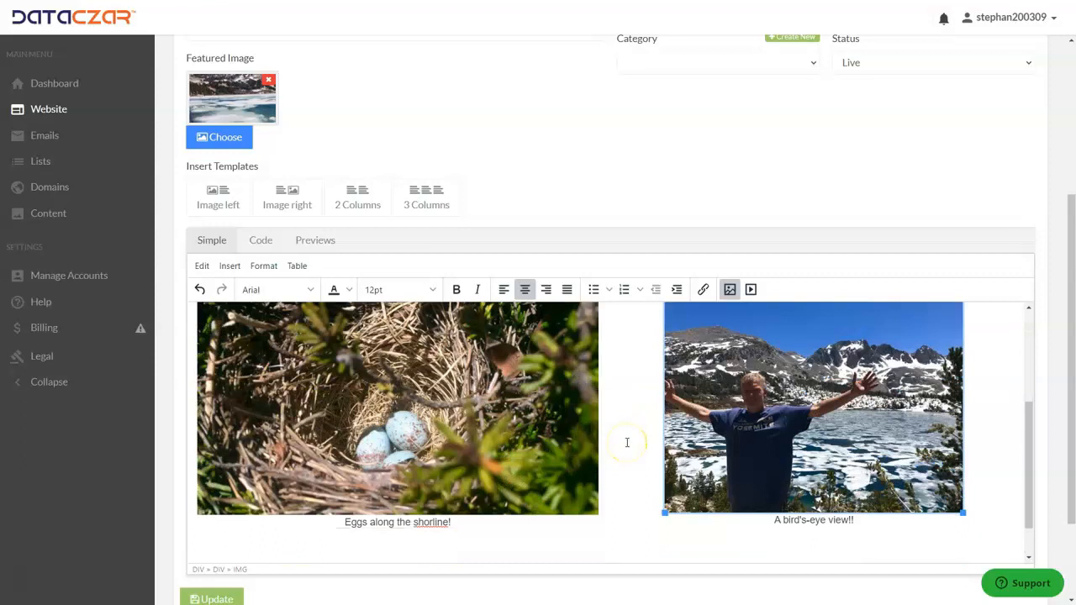
scroll(637, 422, up, 3)
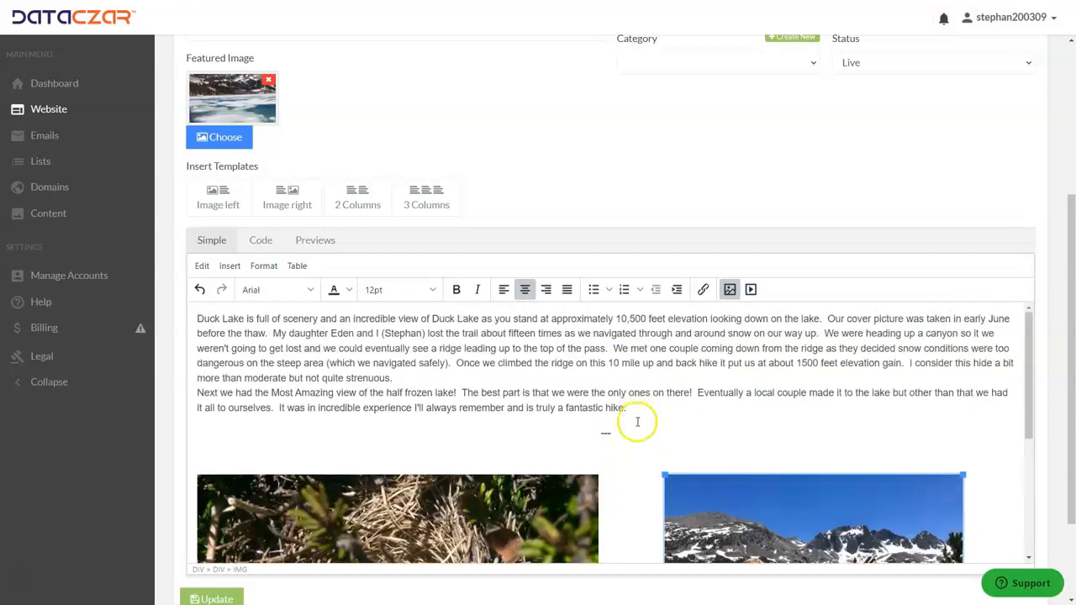
scroll(624, 436, down, 2)
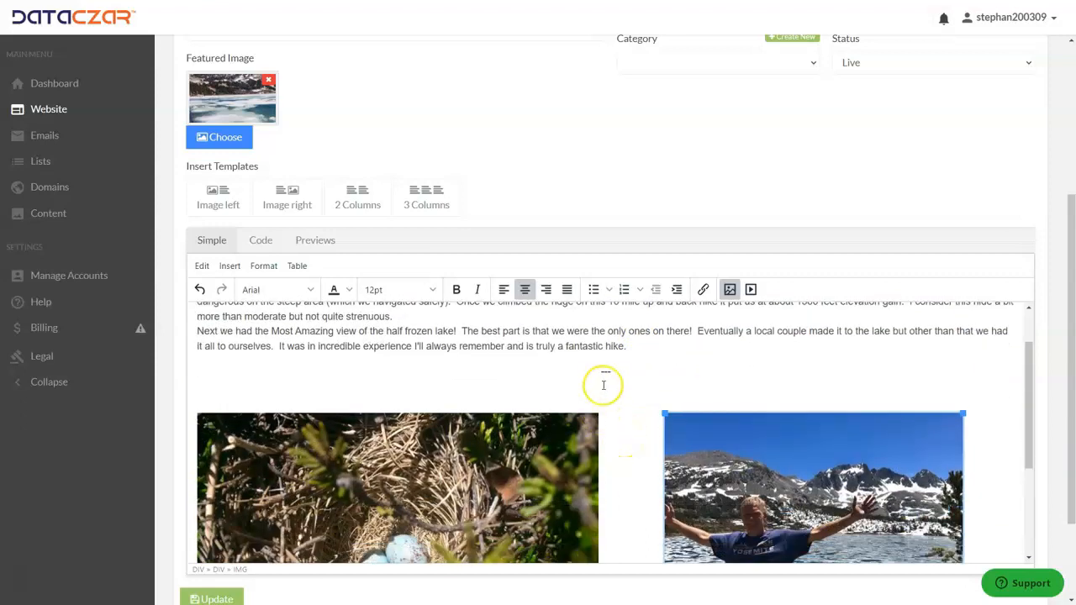
scroll(605, 387, down, 4)
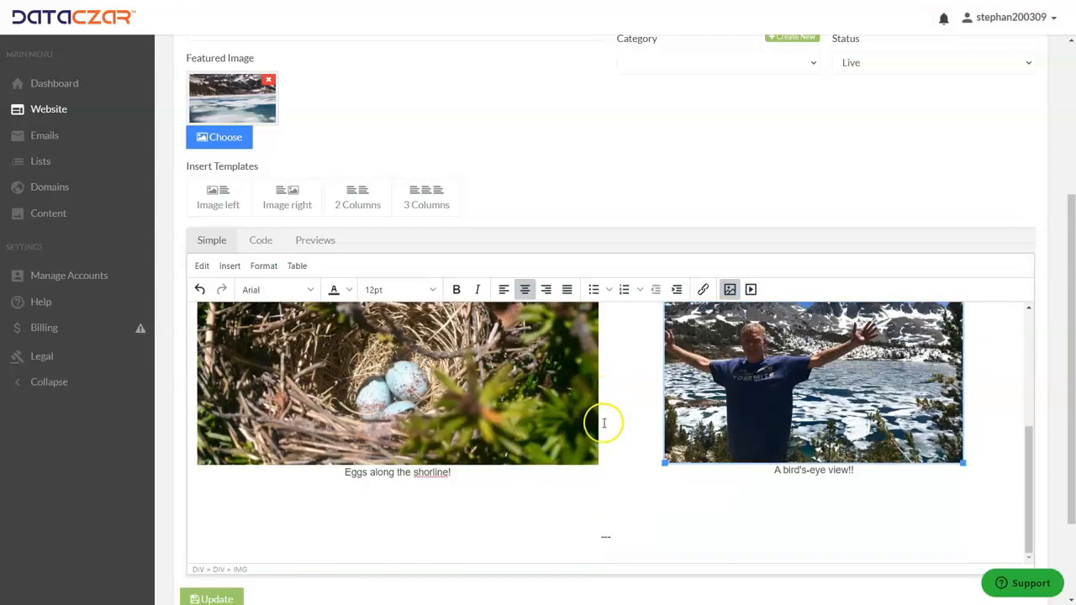
scroll(603, 423, down, 2)
Delete the "---" separator and the empty line between the post's text and the two photos.
scroll(603, 423, up, 5)
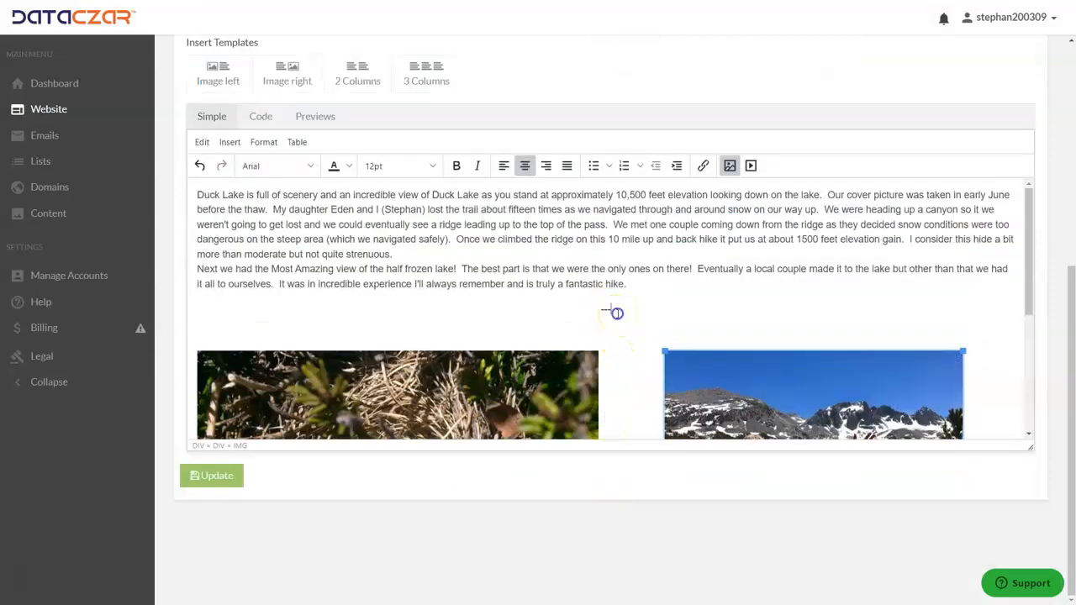
double_click(617, 313)
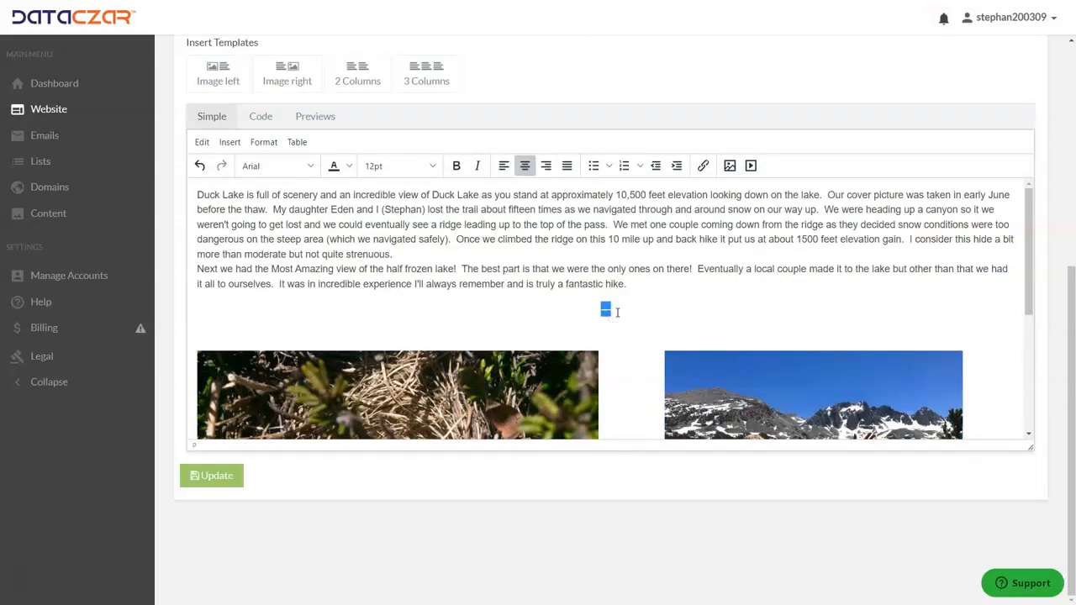
key(Delete)
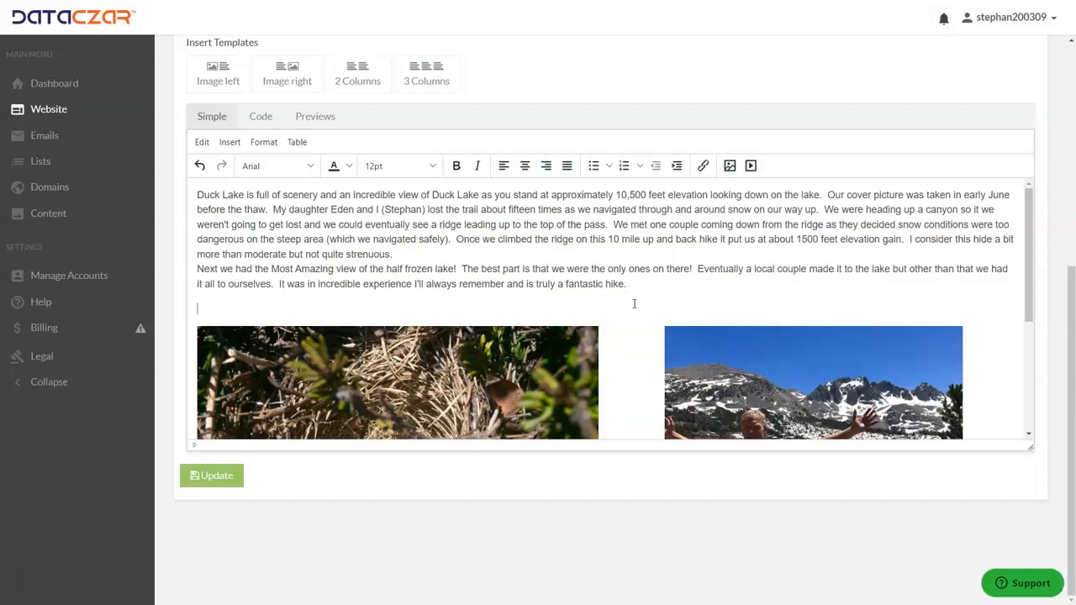
key(BackSpace)
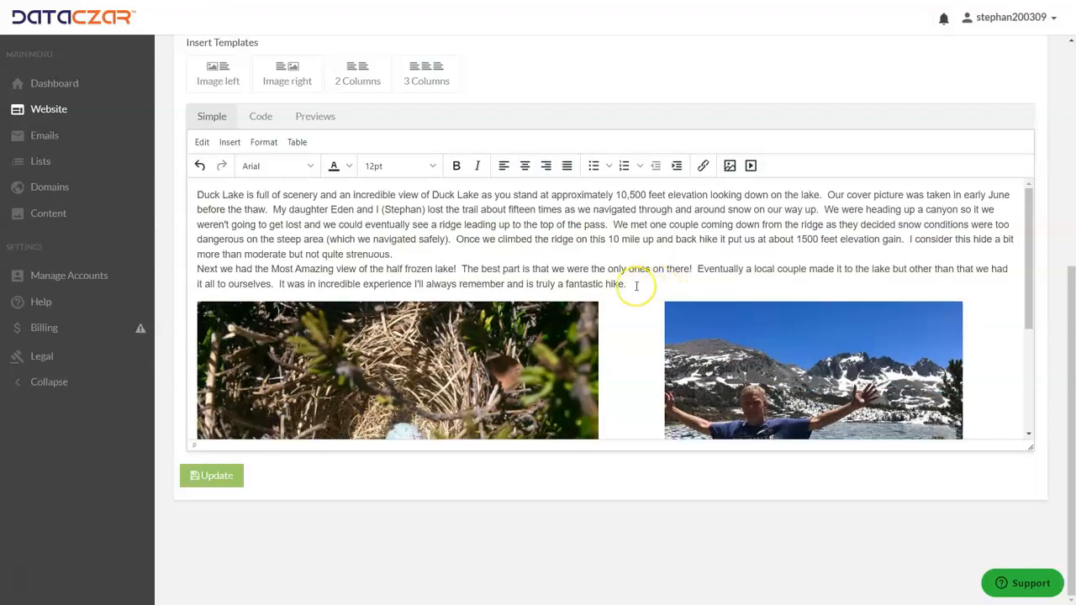
Delete the "---" separator and the extra empty lines below the photo captions.
scroll(636, 286, down, 3)
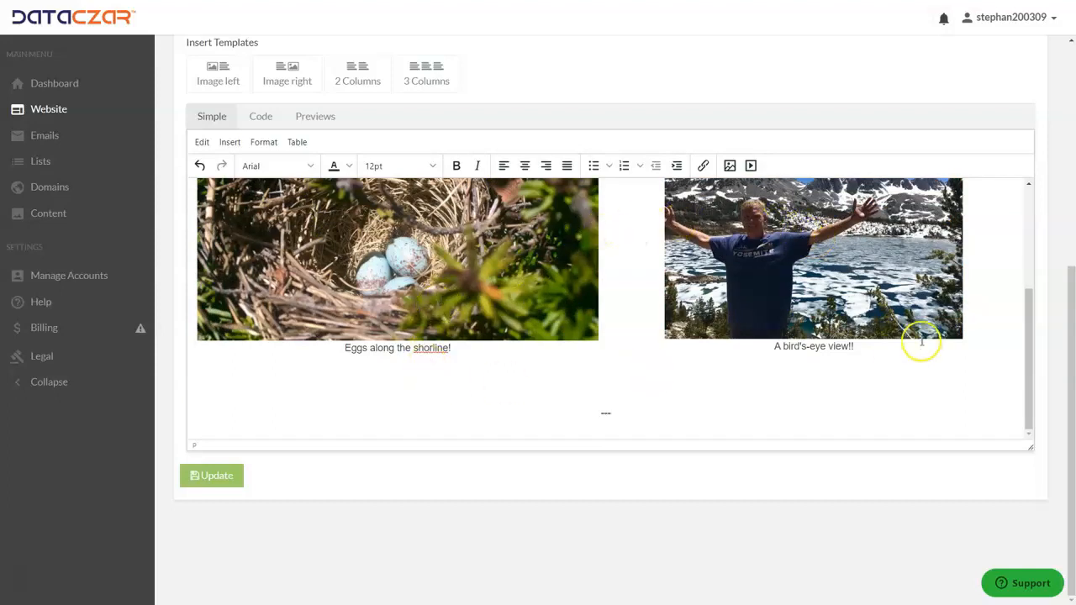
click(612, 413)
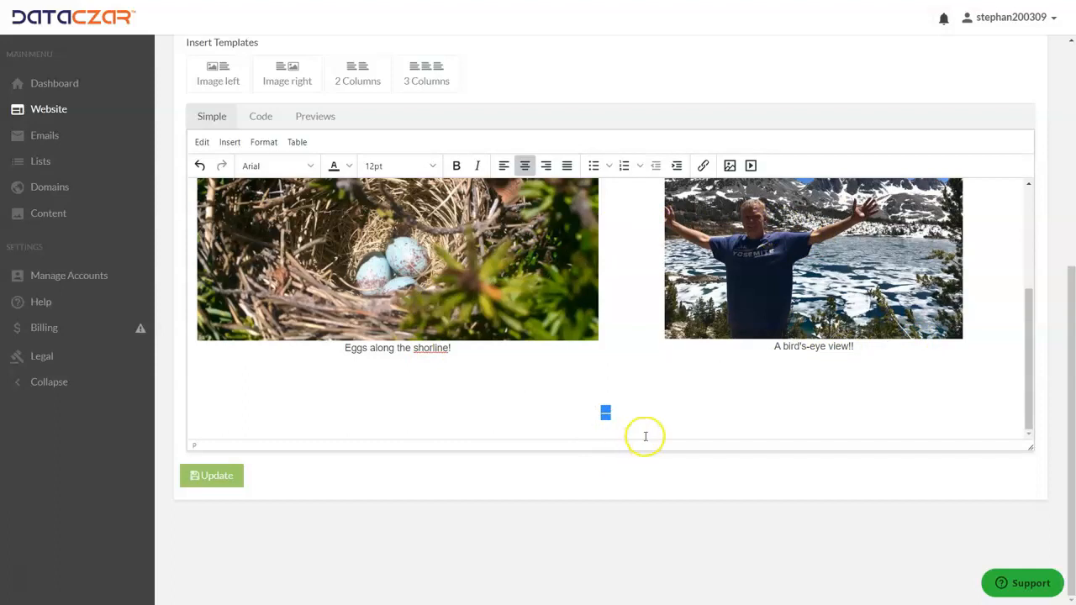
click(503, 166)
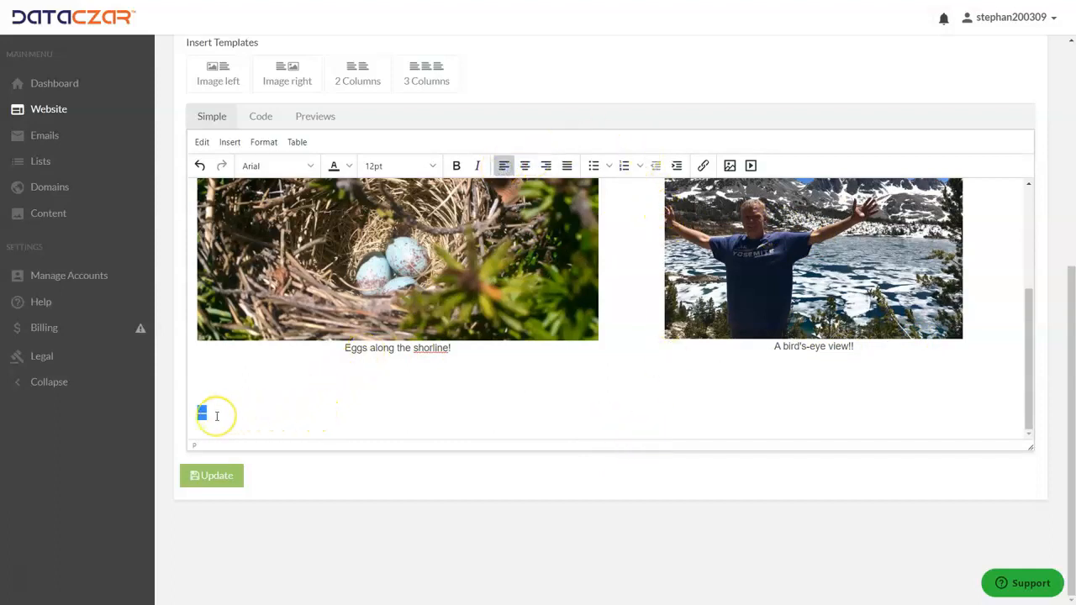
key(BackSpace)
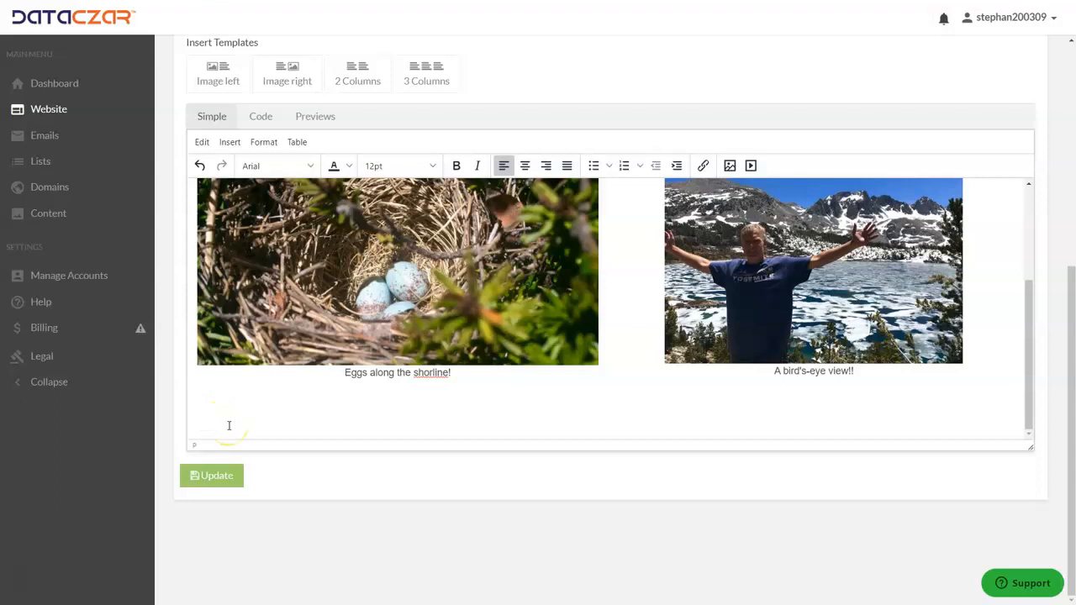
key(BackSpace)
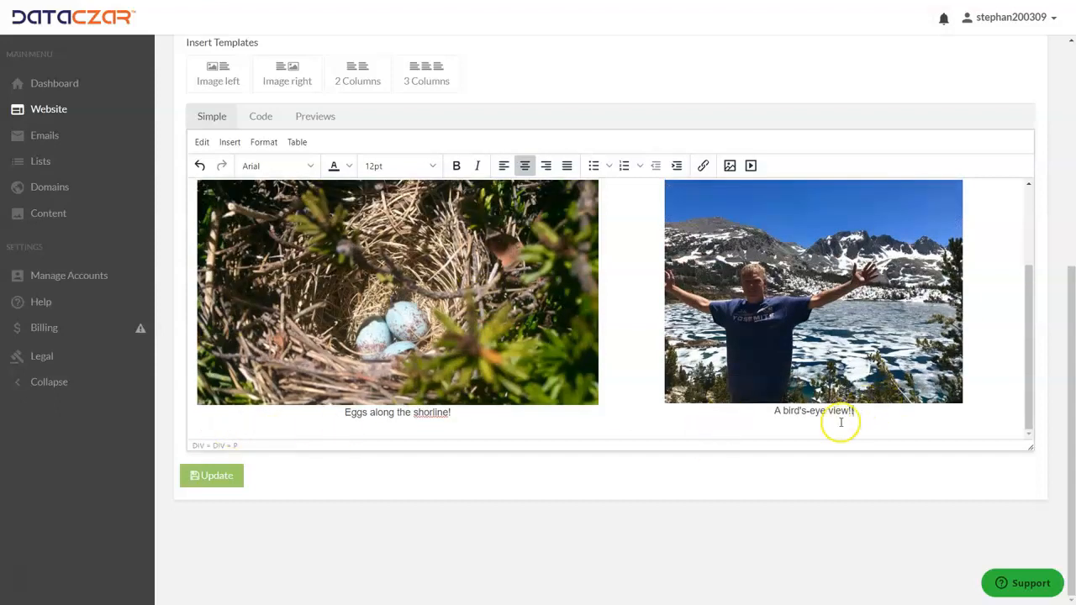
Check the cleaned-up two-column layout and save the changes to the Duck Lake post.
scroll(873, 358, up, 3)
scroll(415, 443, down, 5)
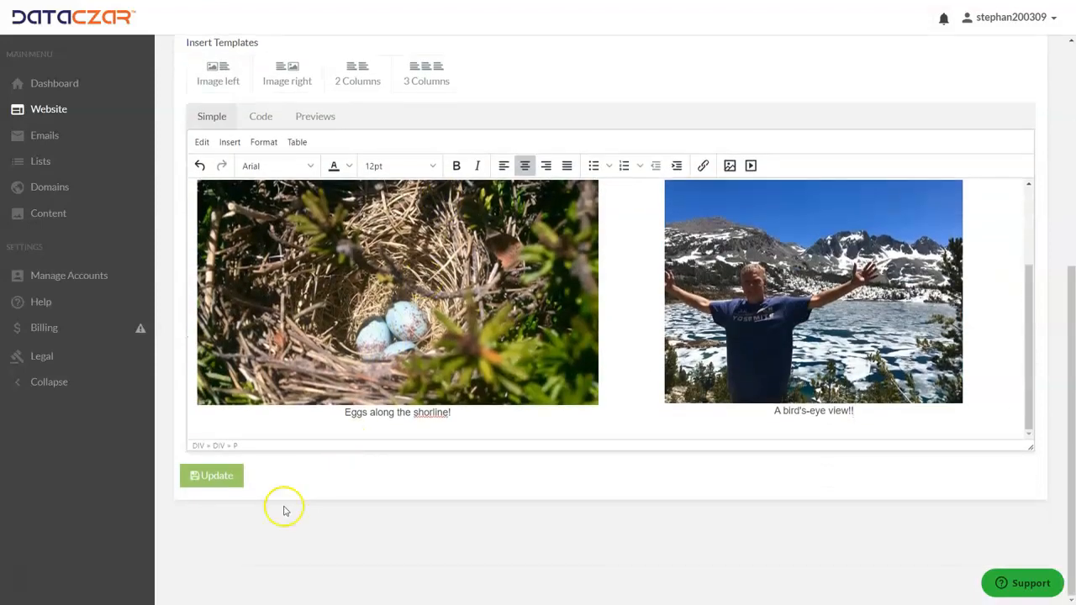
click(225, 476)
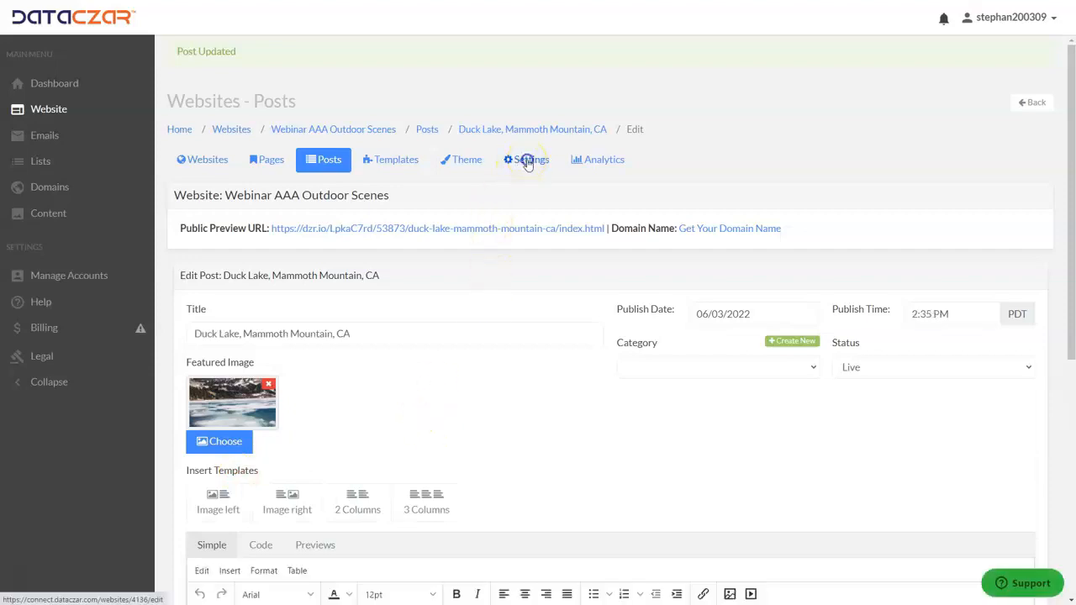
In the website's settings, shorten the website name to "Webinar Outdoor Scenes" and fill in the business street address.
click(527, 161)
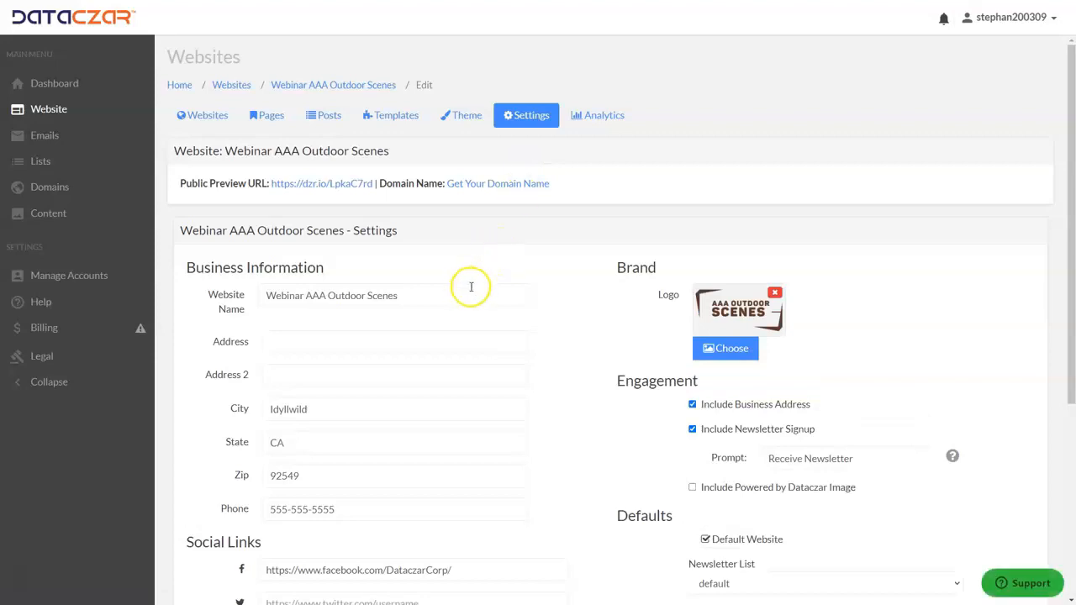
click(325, 296)
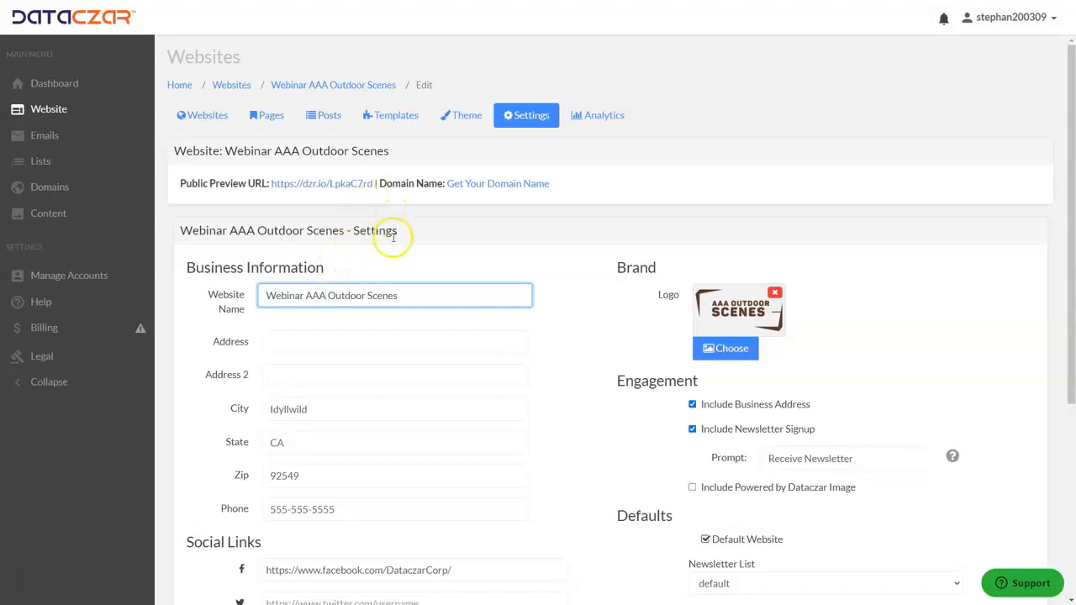
key(BackSpace)
key(BackSpace)
key(BackSpace)
key(BackSpace)
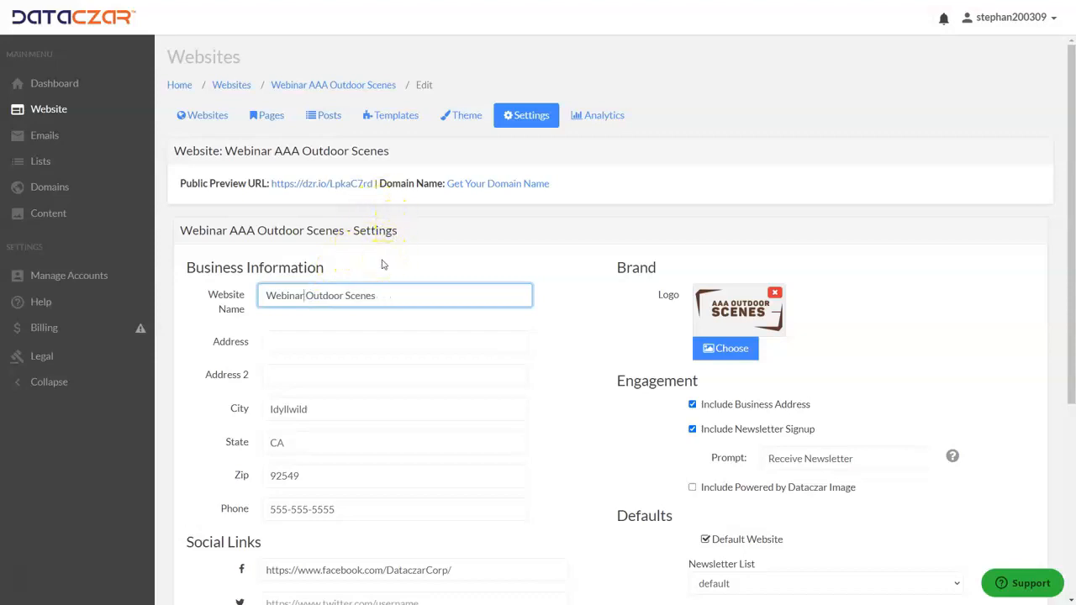
click(269, 342)
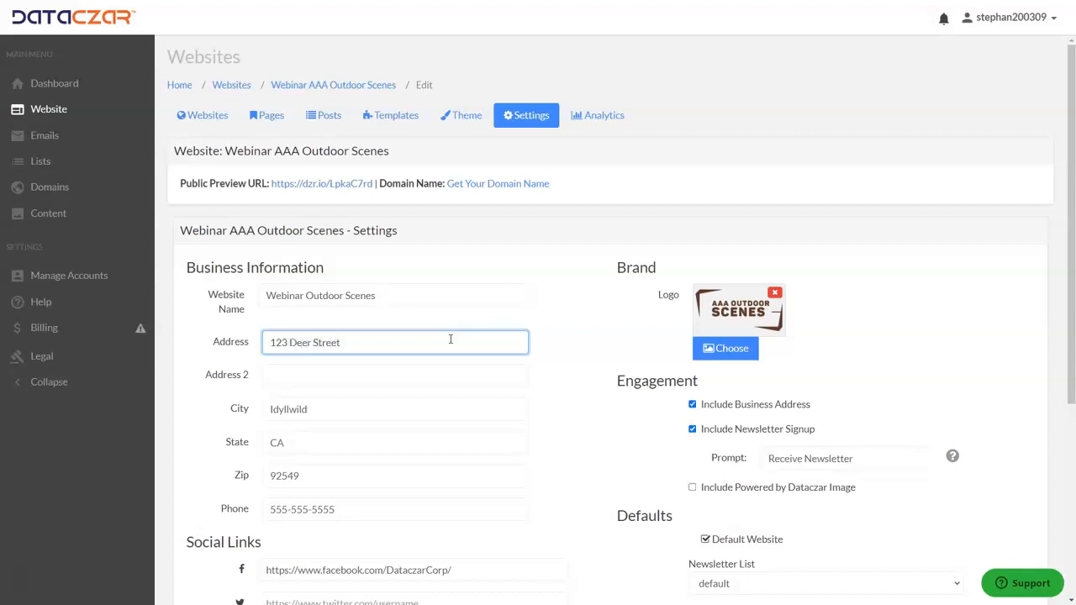
Examine the social links, newsletter signup prompt and default options in the website settings.
scroll(468, 396, down, 3)
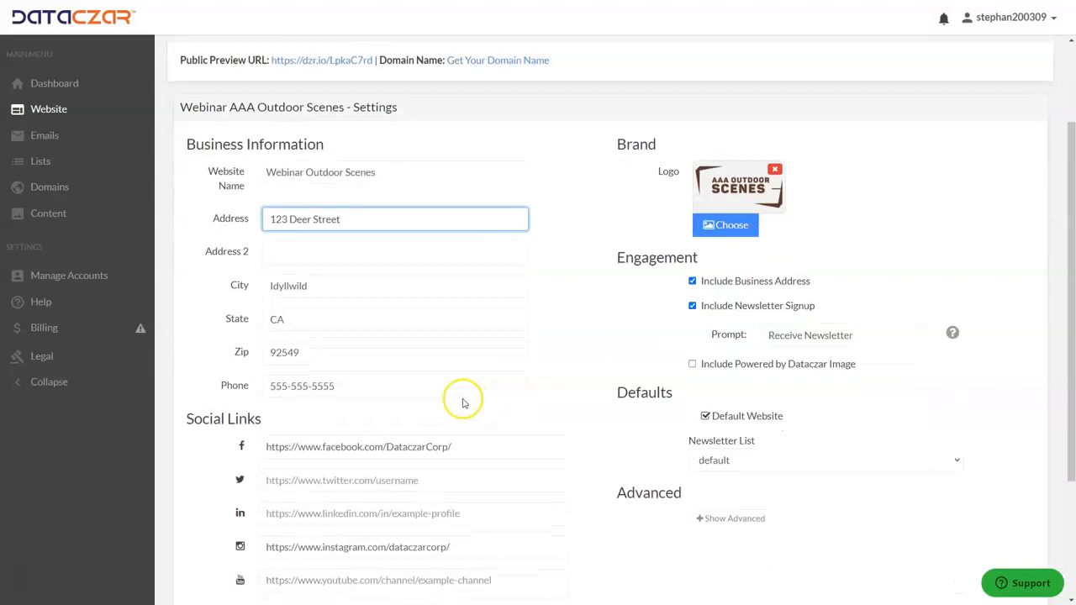
scroll(463, 404, down, 4)
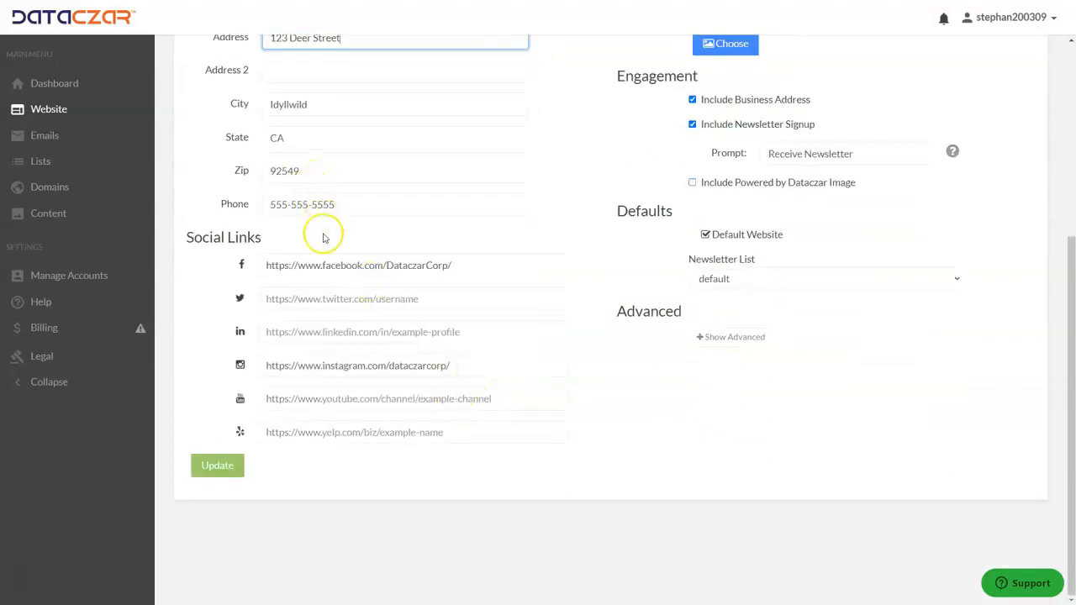
click(266, 264)
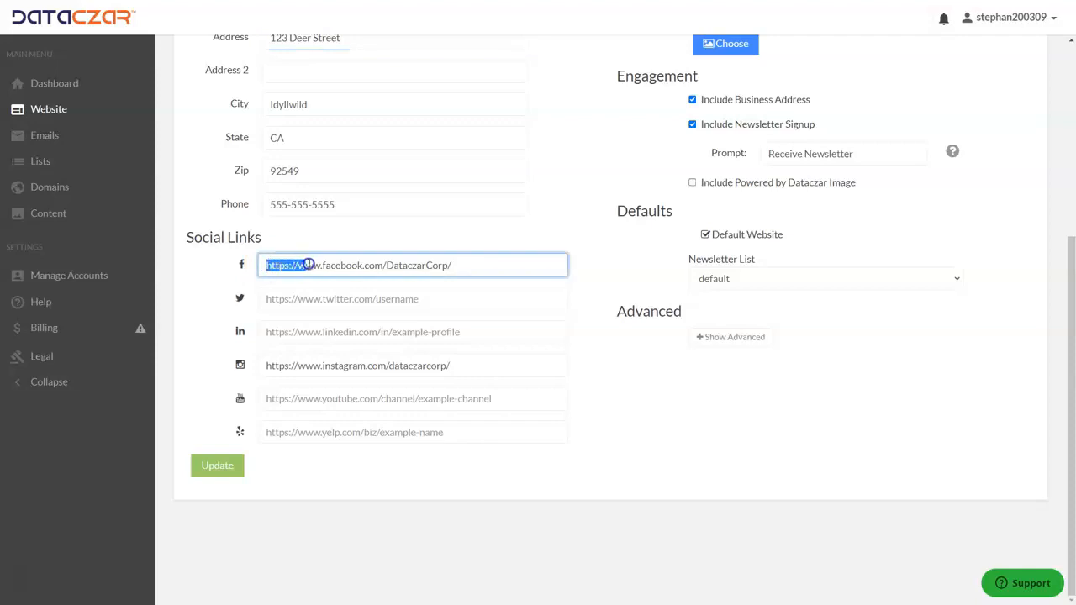
click(458, 263)
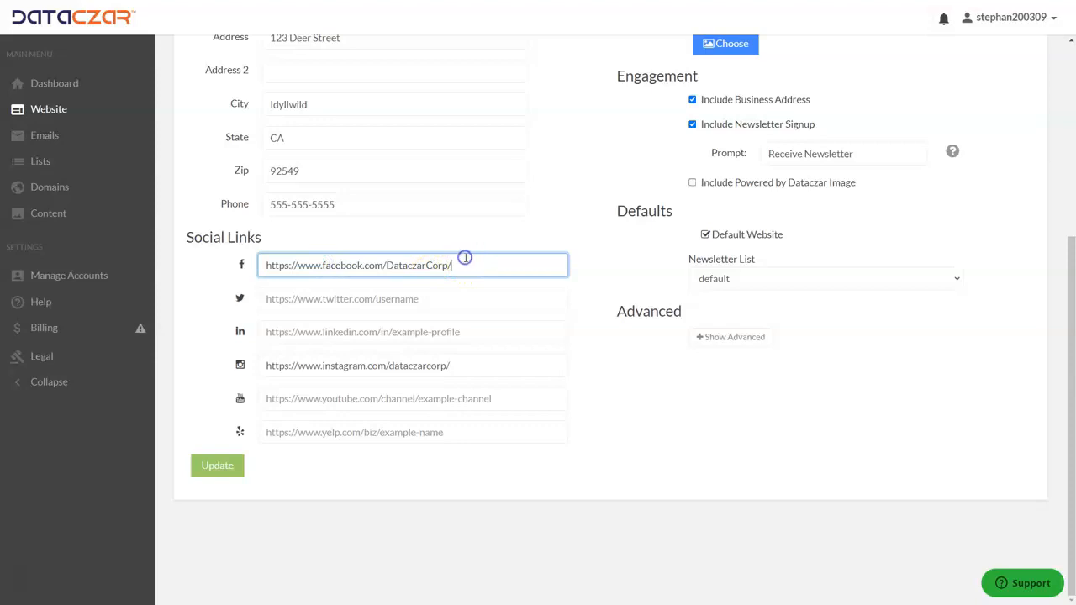
scroll(475, 354, up, 4)
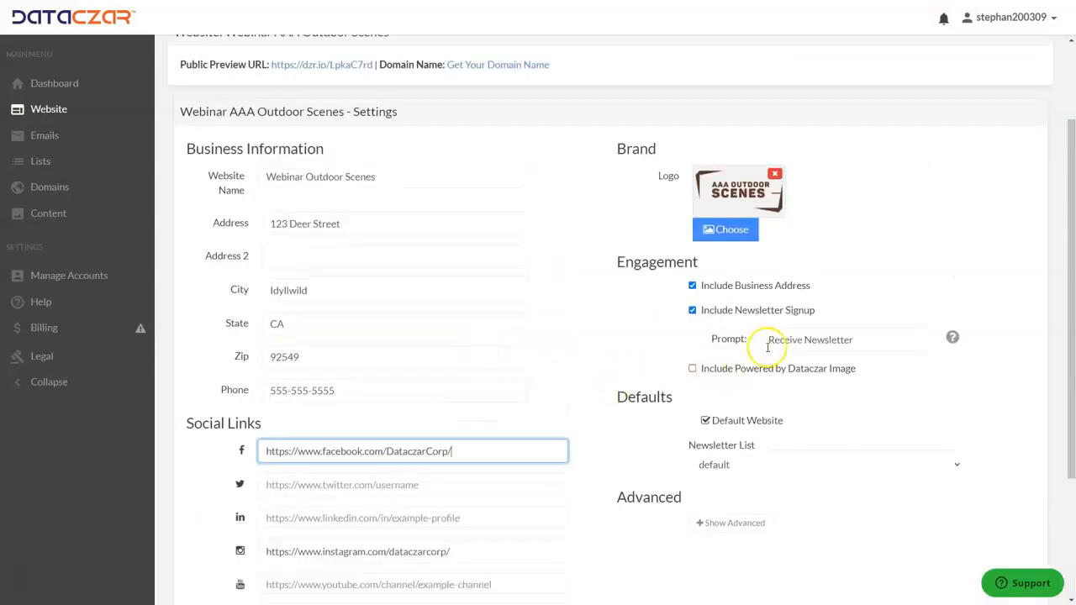
scroll(765, 303, down, 2)
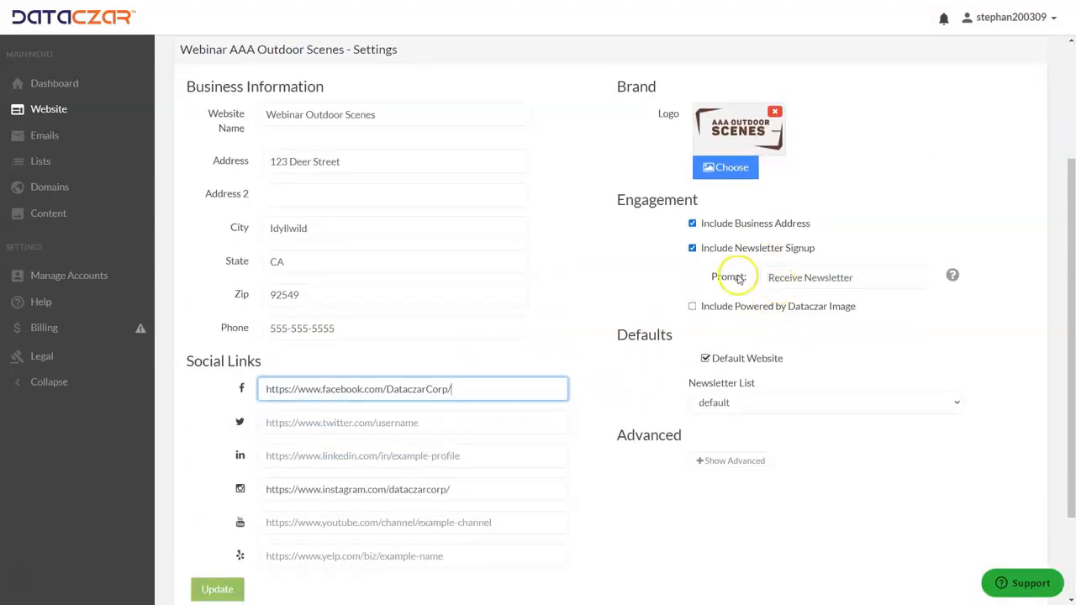
click(860, 277)
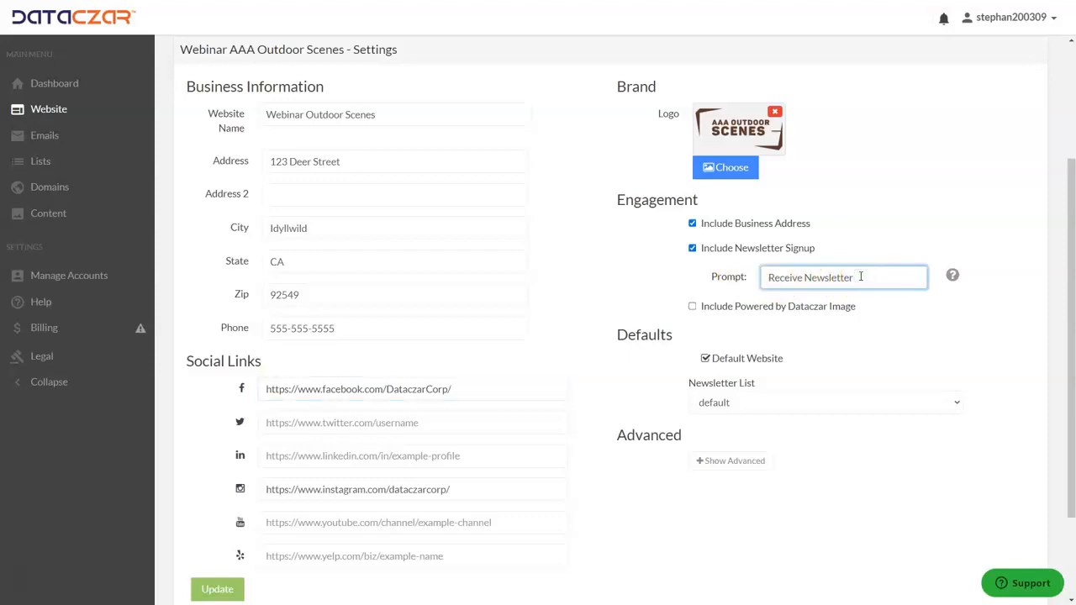
scroll(492, 290, down, 3)
click(512, 229)
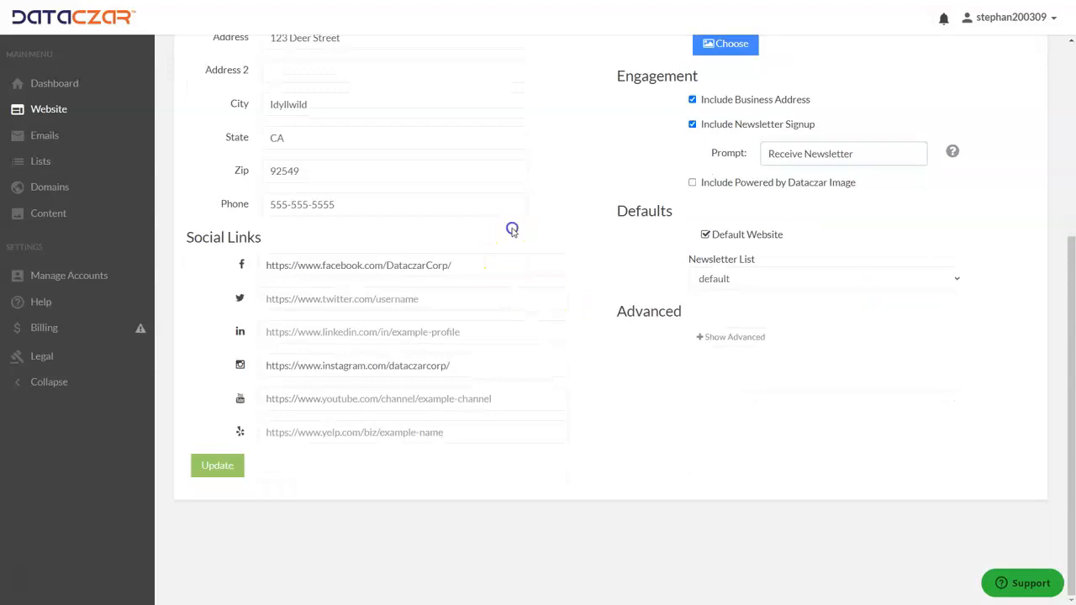
Save the updated business information in the website settings.
click(224, 469)
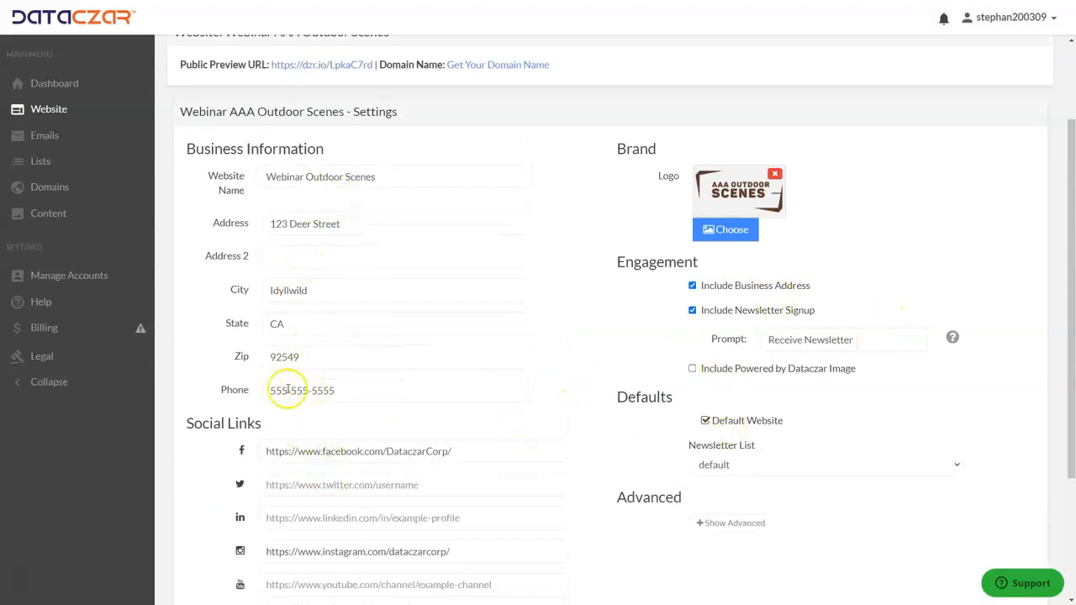
scroll(240, 400, down, 2)
click(217, 465)
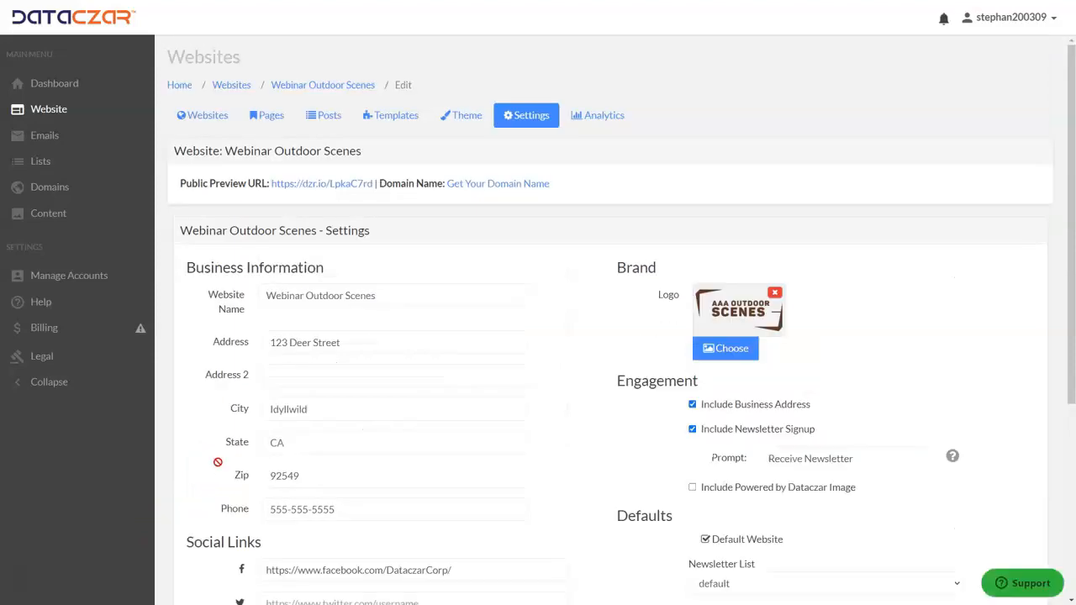
Open the Contact Us page from the website's bottom menu pages for editing and go to its content.
click(267, 115)
scroll(466, 239, down, 3)
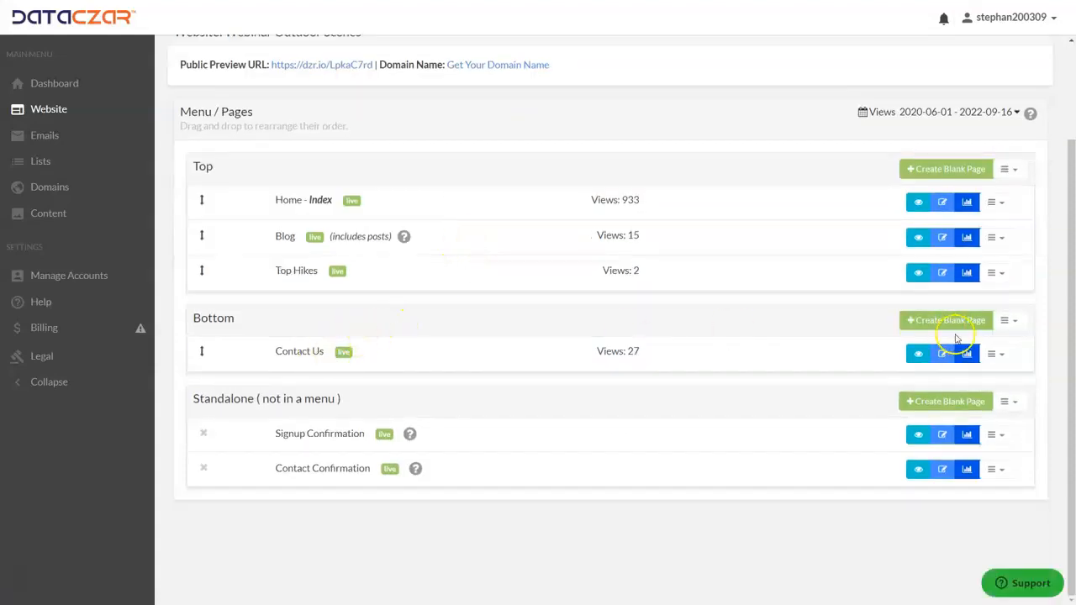
click(943, 354)
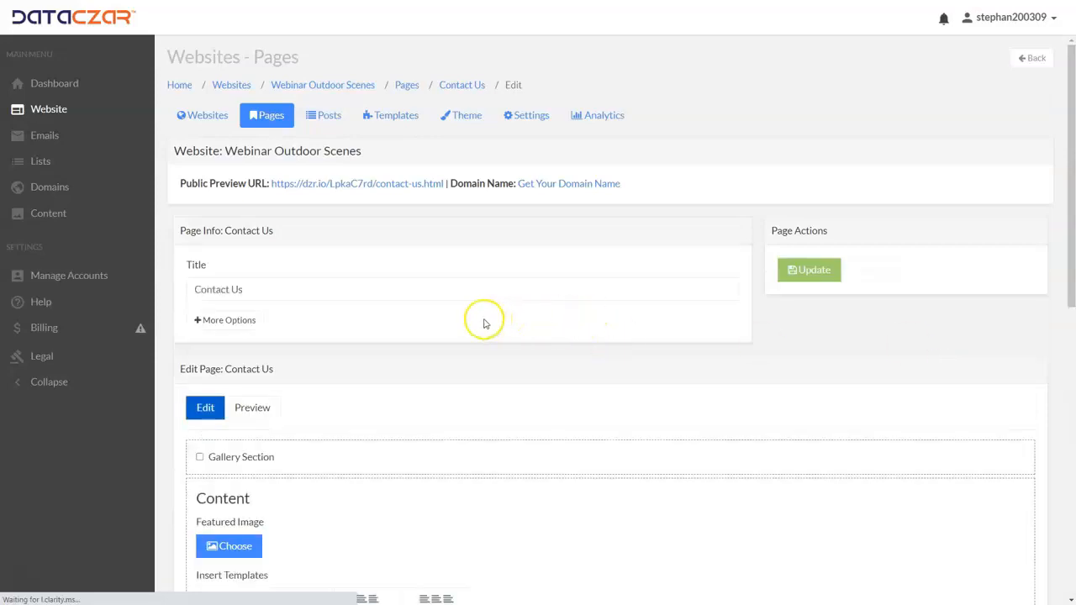
scroll(485, 319, down, 5)
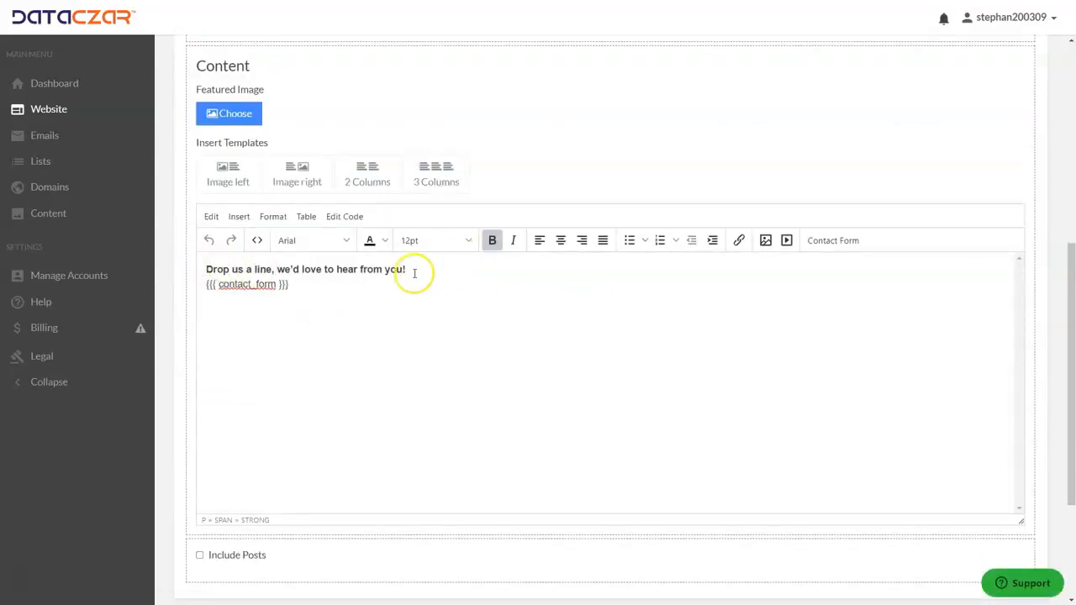
Add separate "Phone:" and "Email:" lines between the "Drop us a line, we'd love to hear from you!" text and the contact form placeholder.
click(420, 267)
key(Return)
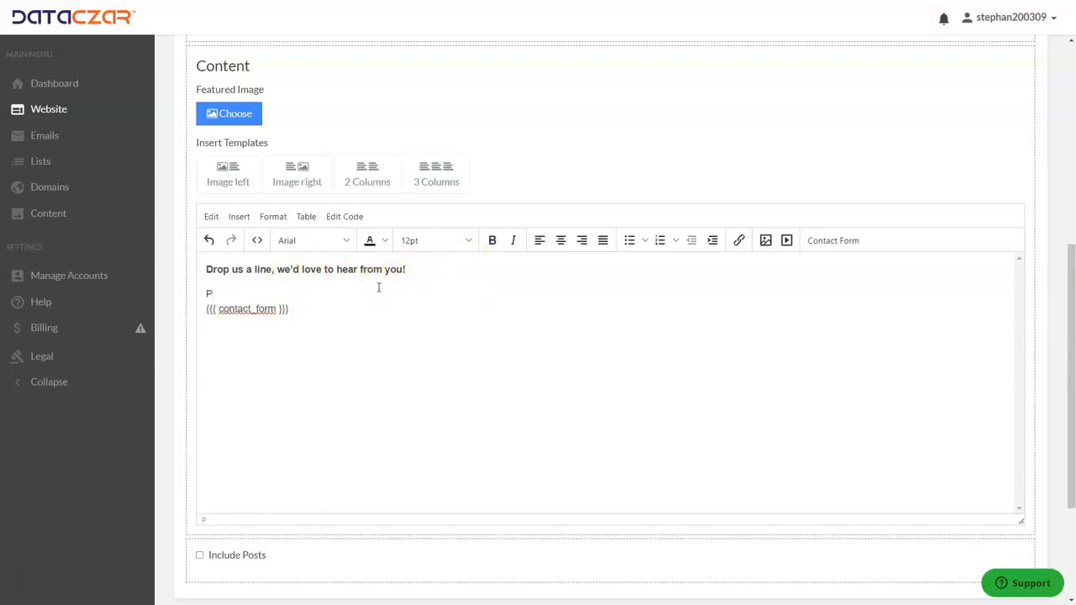
key(Return)
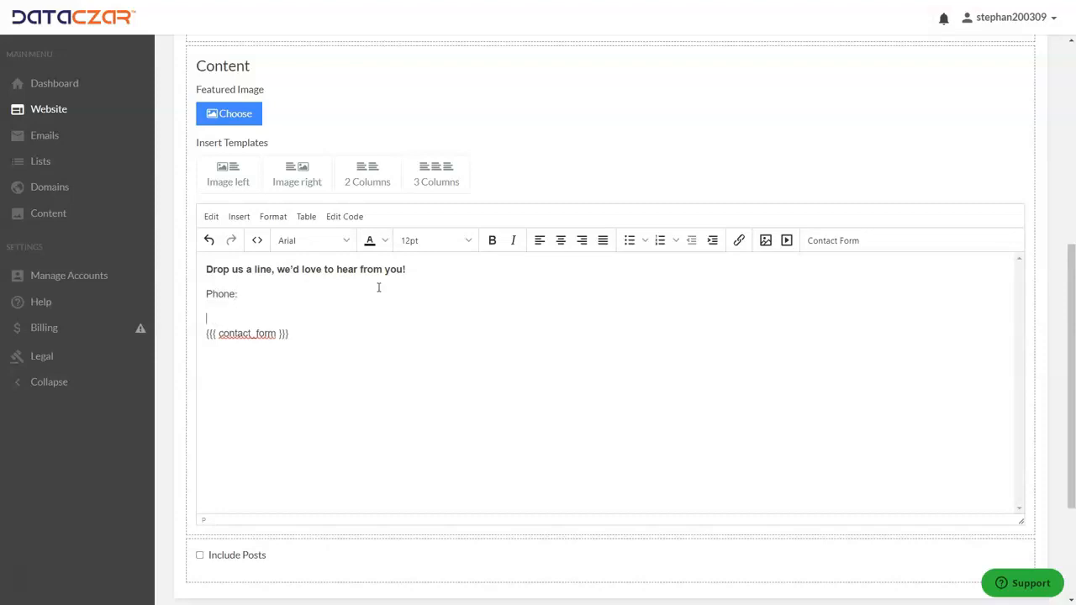
key(BackSpace)
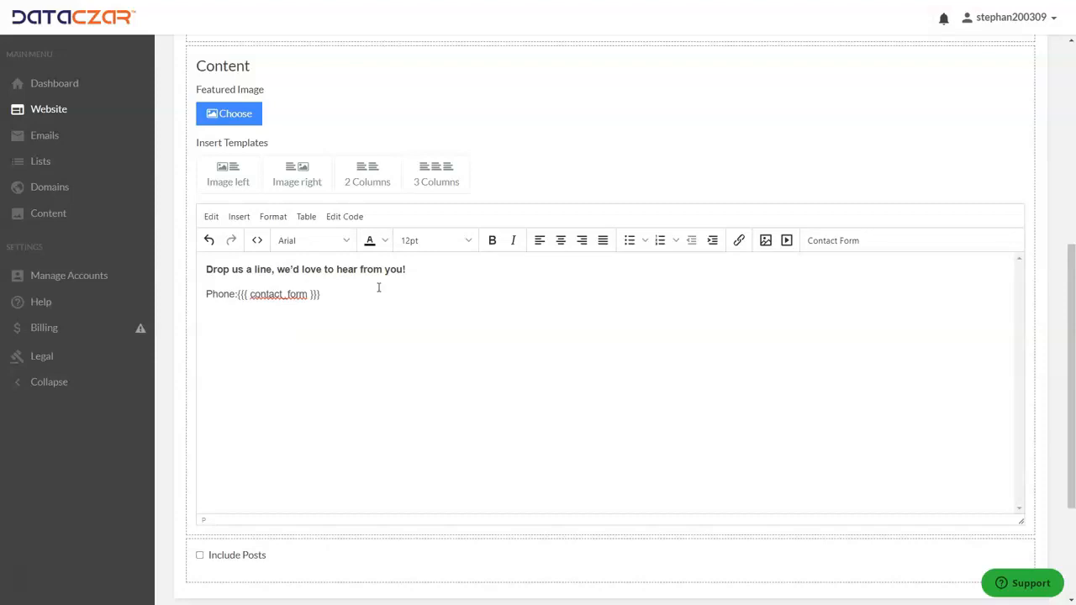
key(shift+Return)
text(Email:)
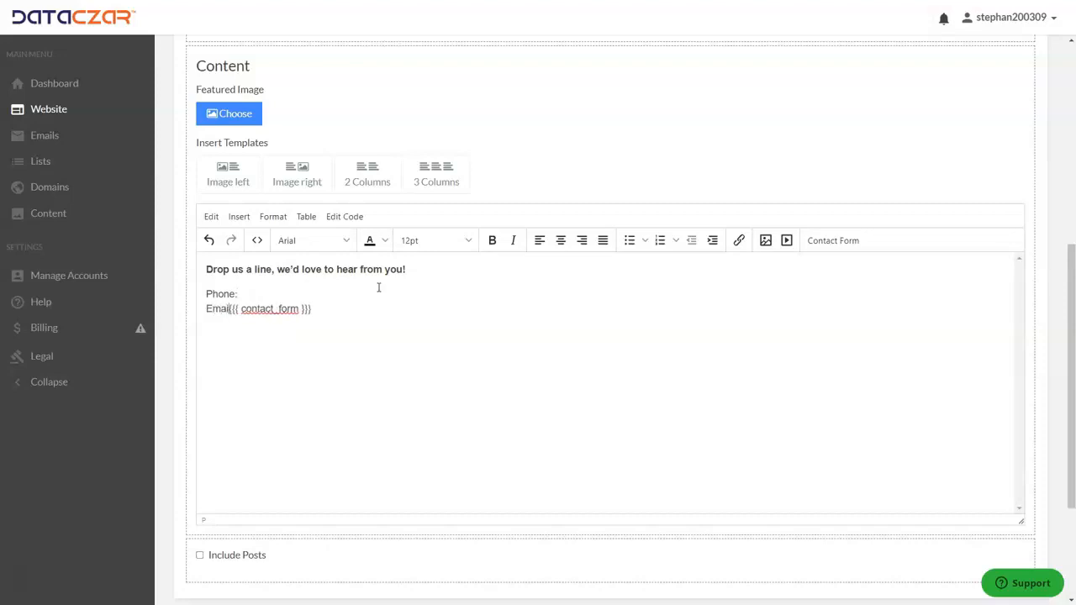
key(shift+Return)
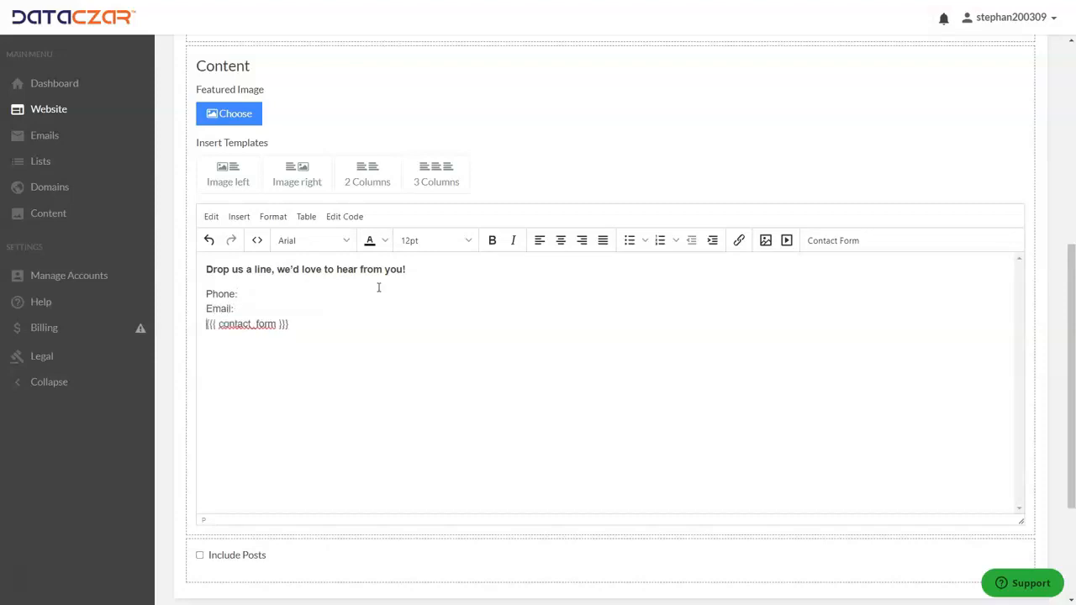
Enter the business phone number after "Phone:" and link it to a "tel:" address with the same number.
click(258, 294)
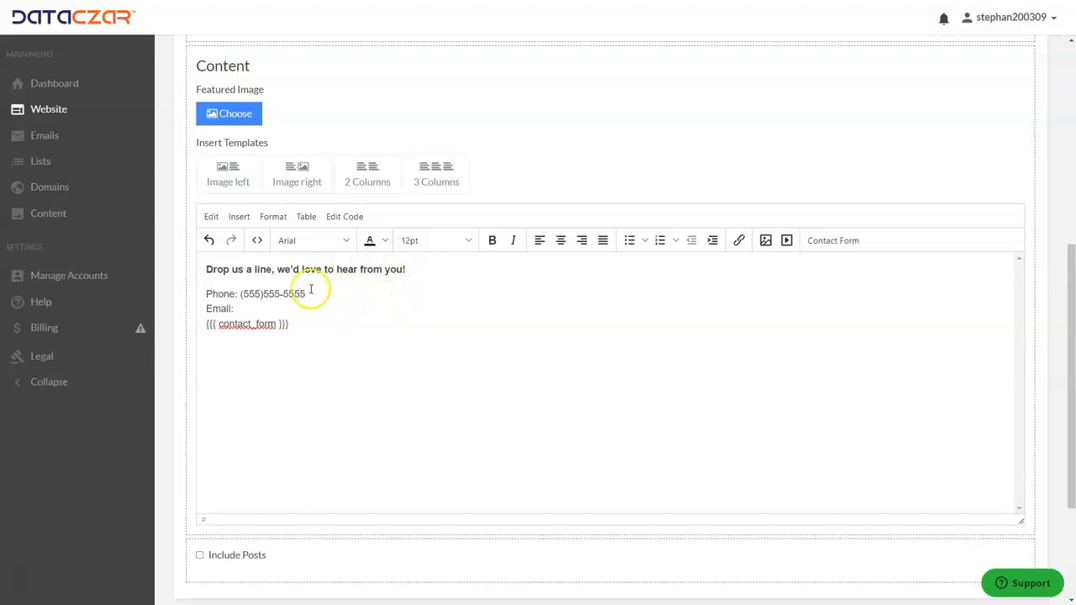
drag(309, 293, 249, 290)
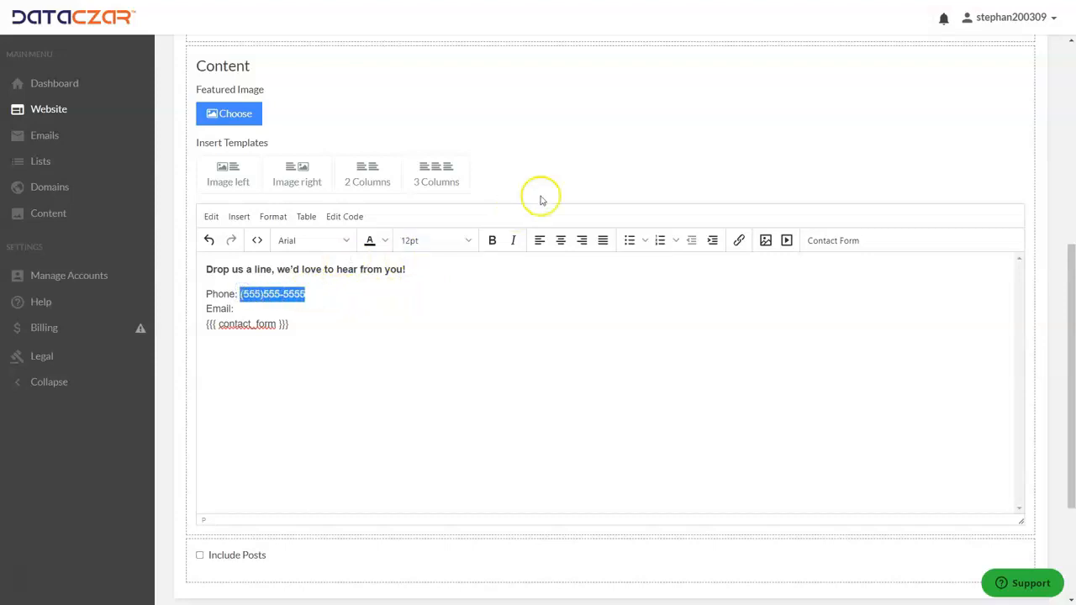
click(738, 241)
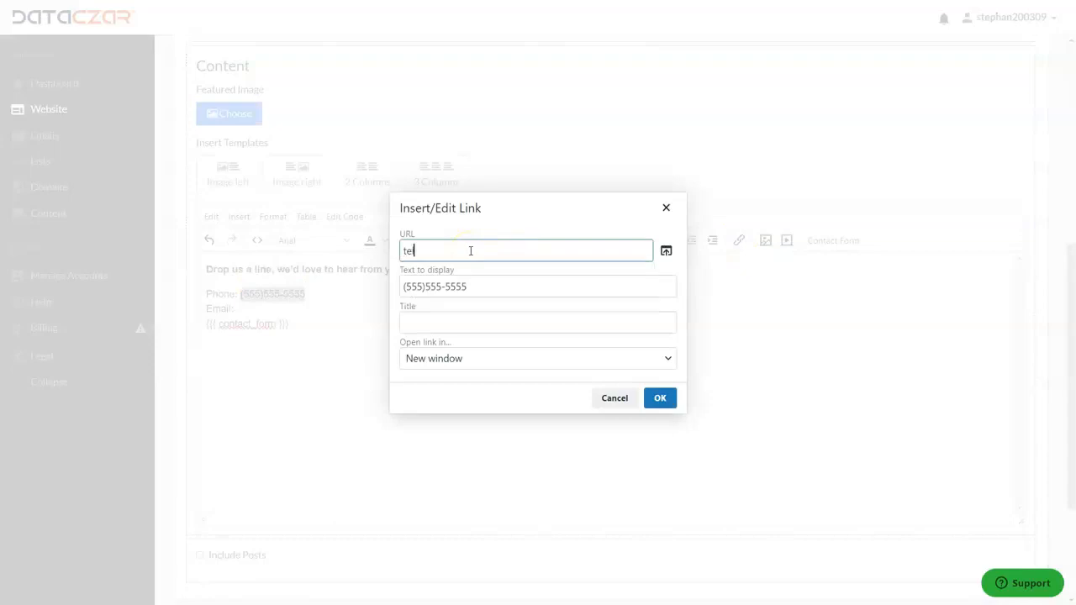
text(tel:)
key(ctrl+v)
click(660, 398)
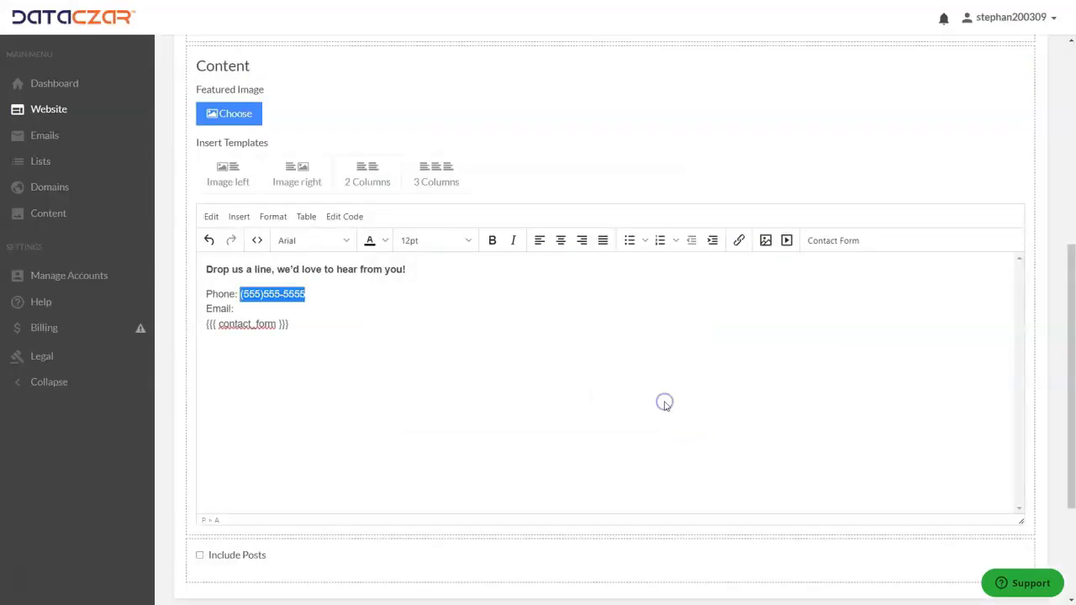
click(475, 331)
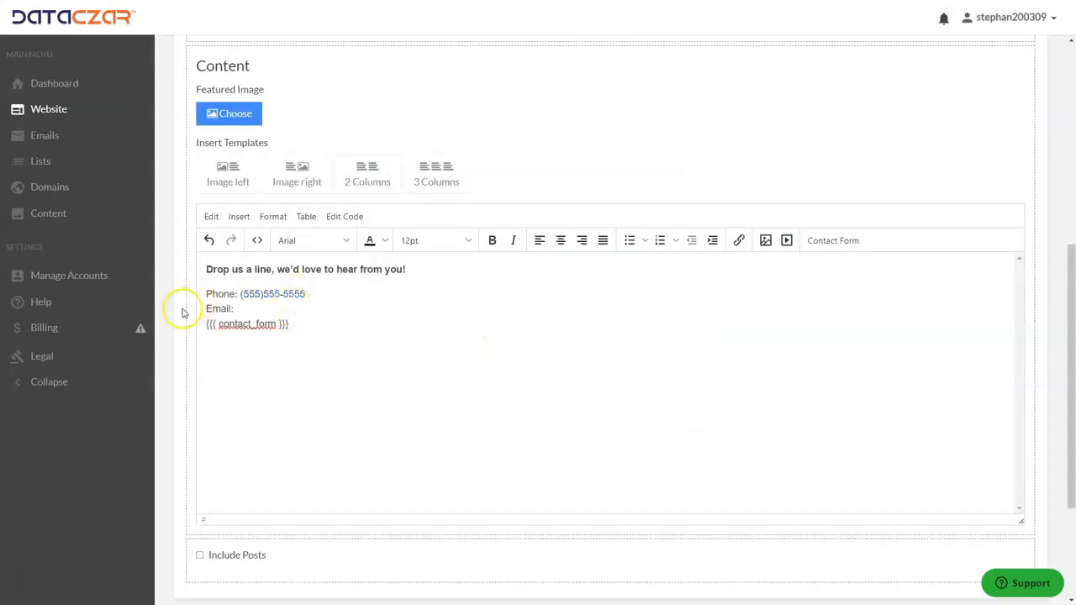
Enter the business e-mail address after "Email:" and link it to a "mailto:" address.
click(236, 308)
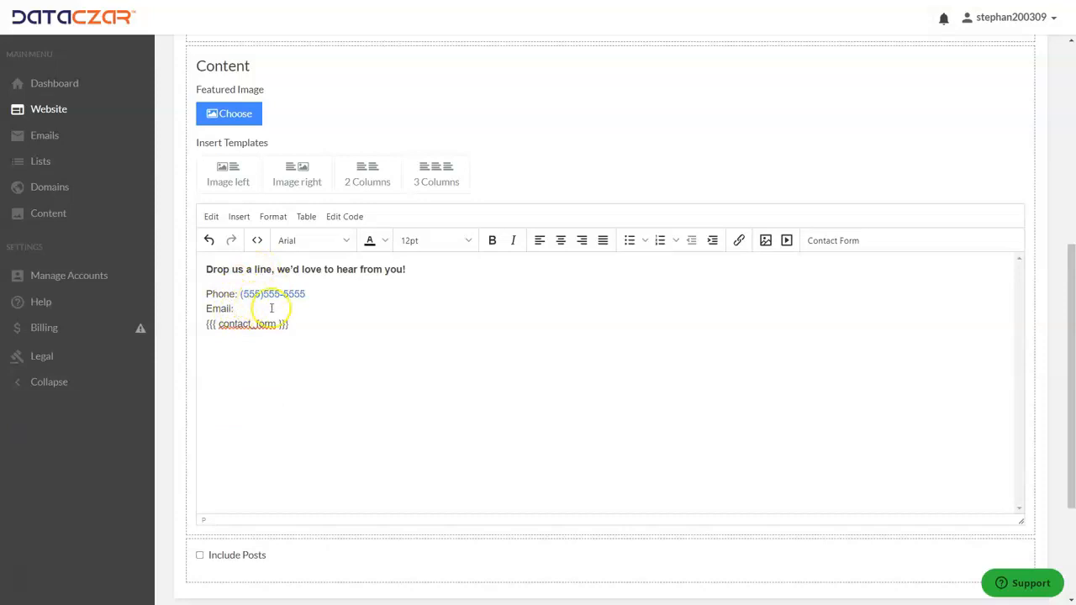
key(ctrl+v)
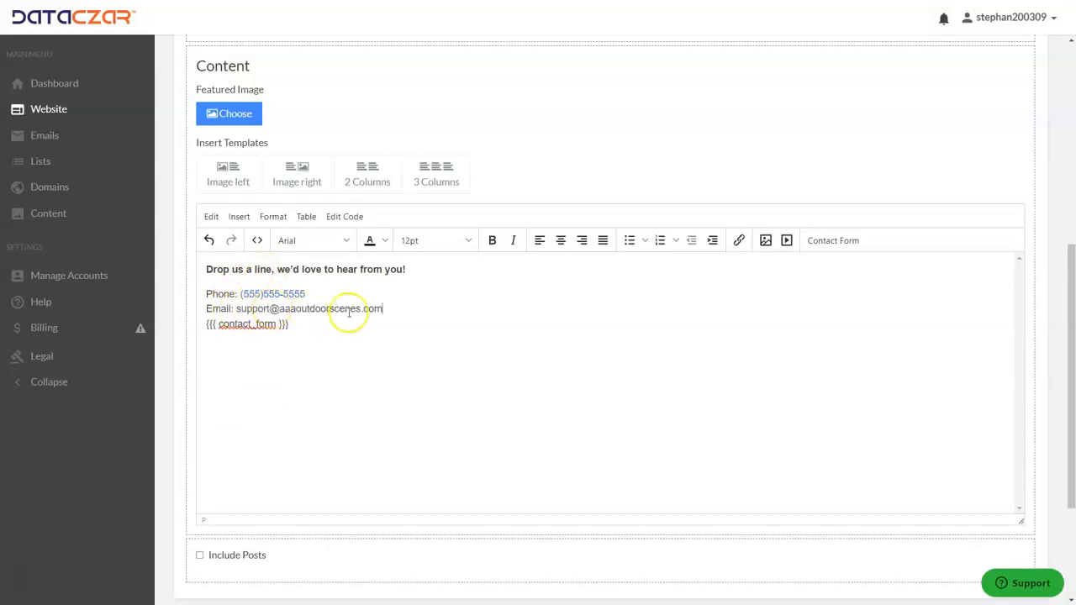
drag(383, 310, 238, 311)
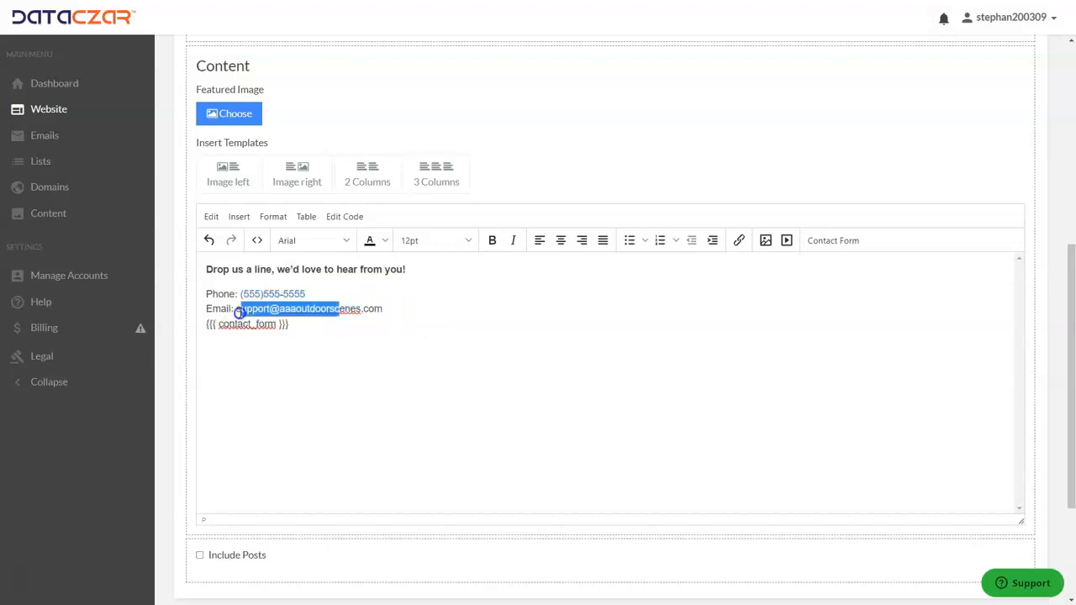
click(393, 306)
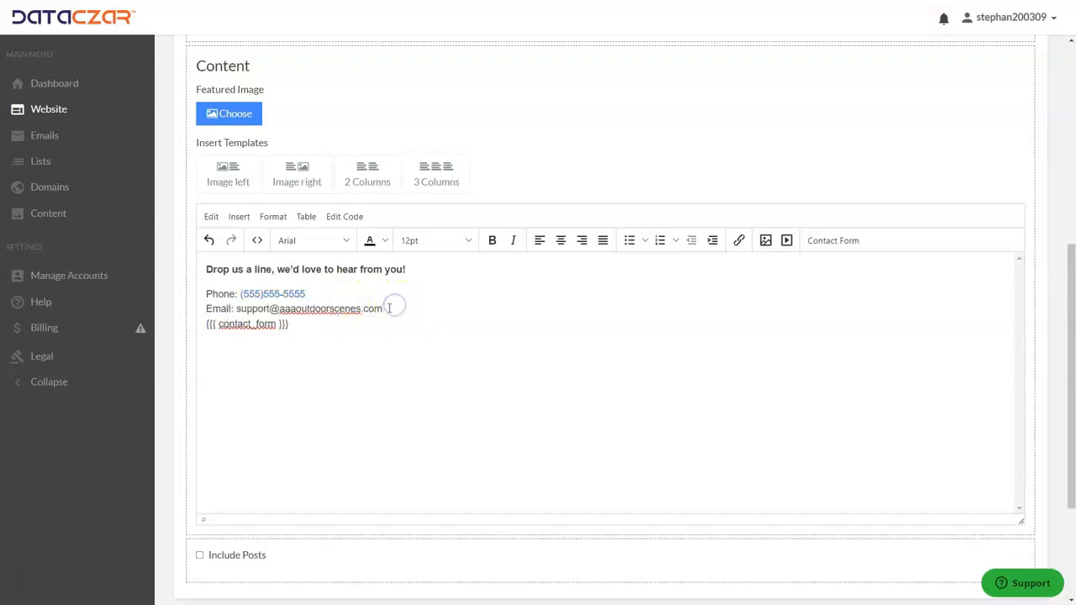
drag(383, 309, 233, 311)
key(ctrl+c)
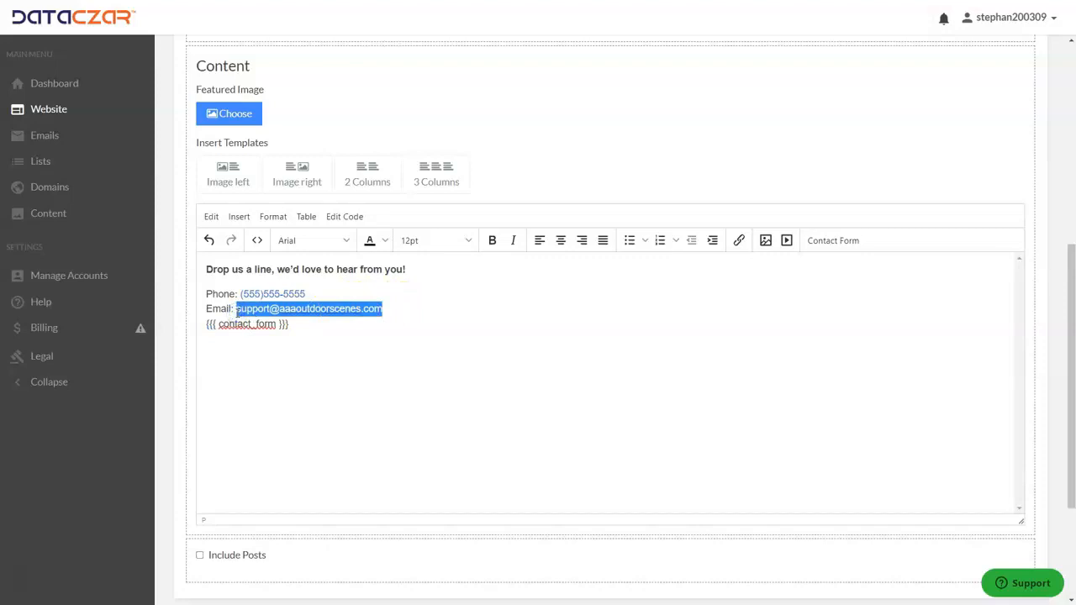
click(739, 242)
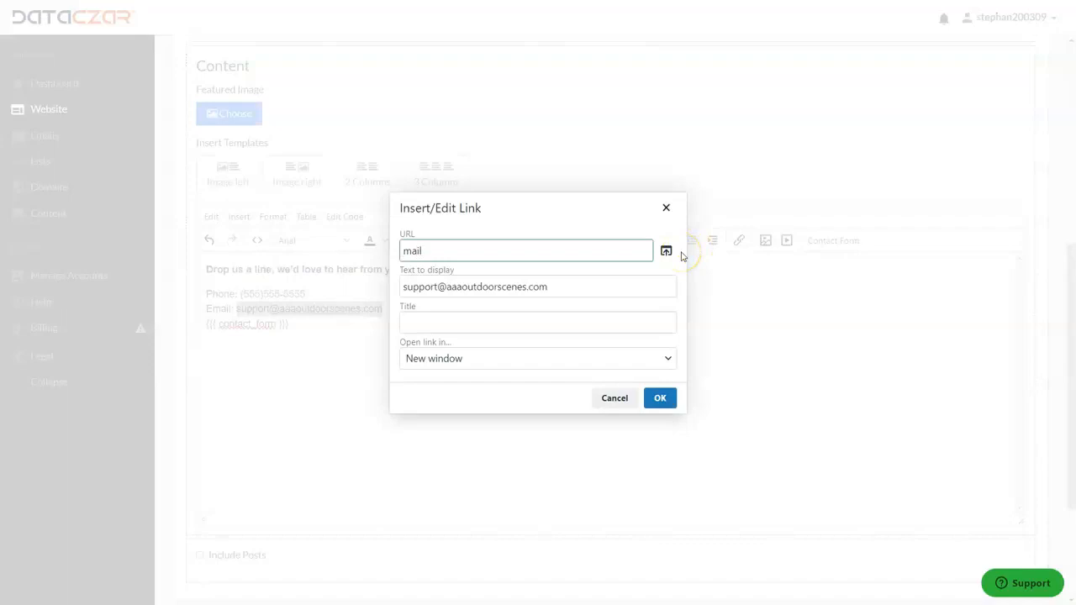
key(ctrl+v)
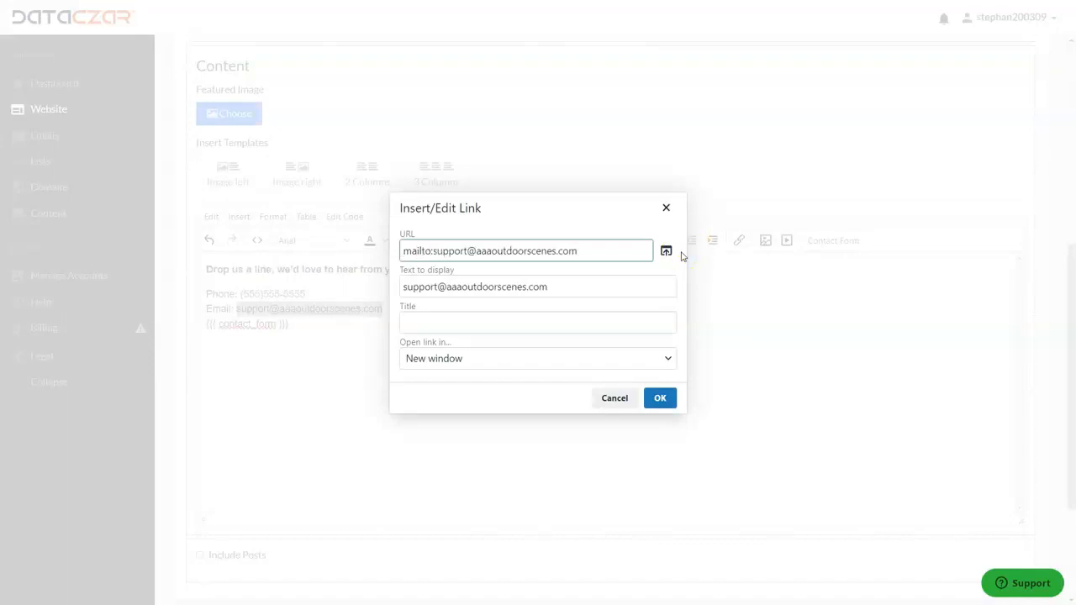
click(664, 399)
click(493, 346)
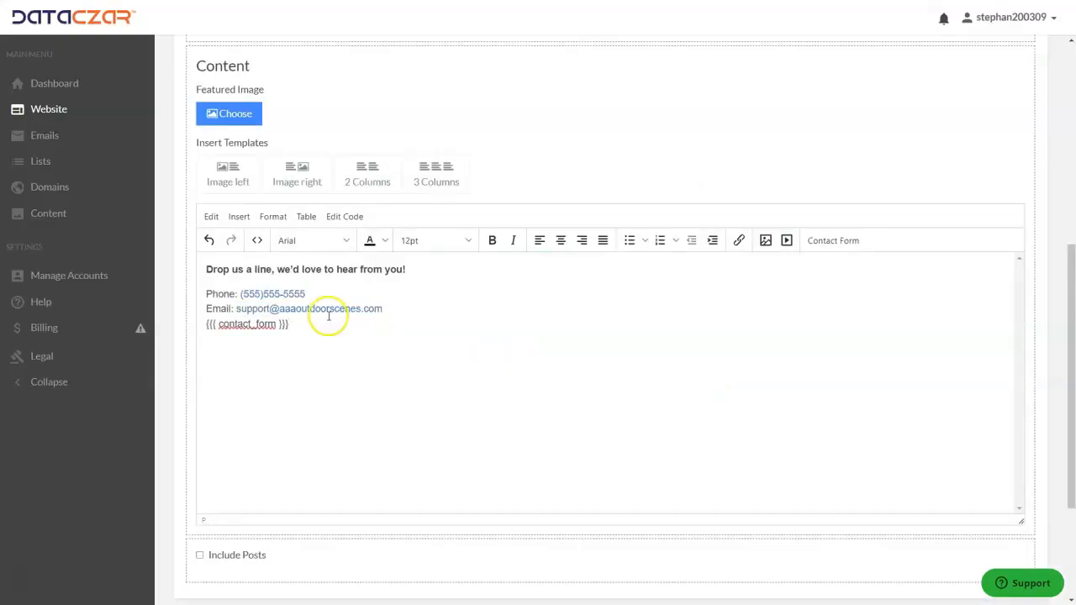
Update the Contact Us page to save the added contact details.
scroll(555, 379, down, 3)
click(207, 478)
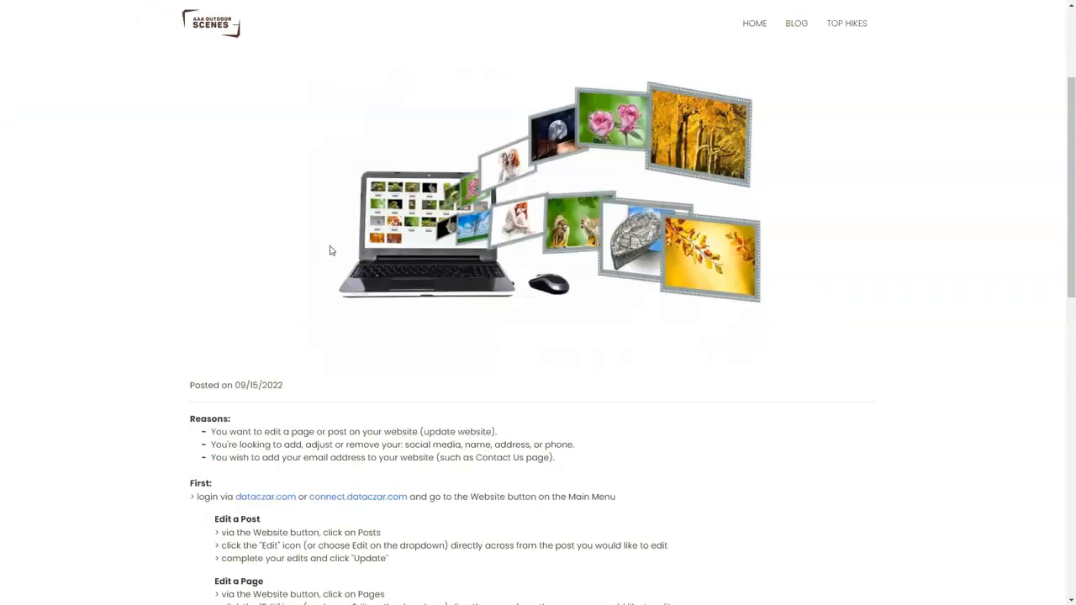
Open the public website's Home page and examine its welcome headings, captioned photos and footer business details.
click(763, 24)
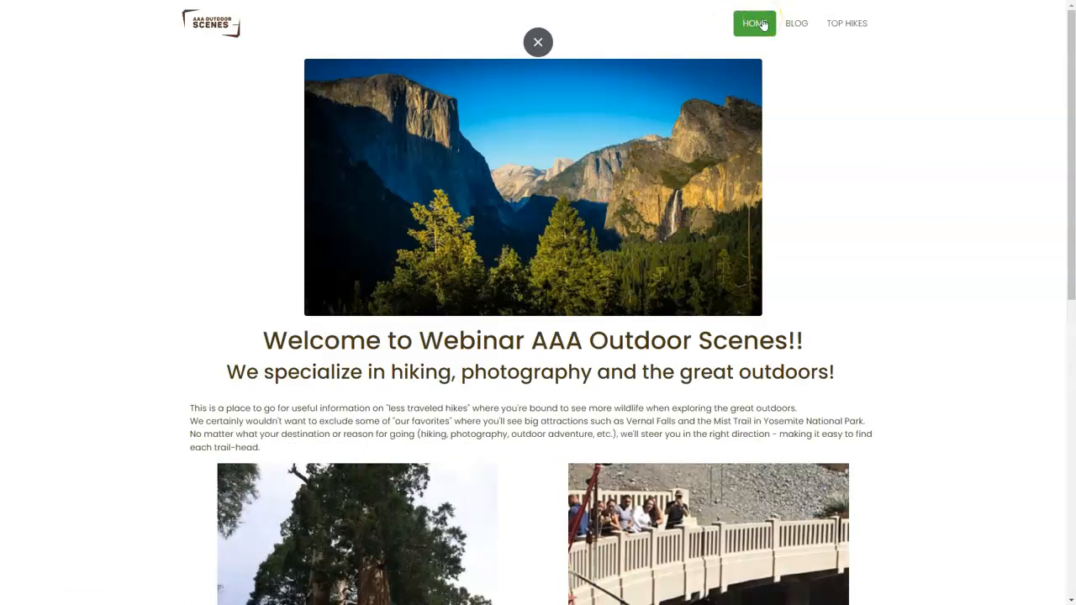
drag(247, 334, 343, 375)
click(653, 335)
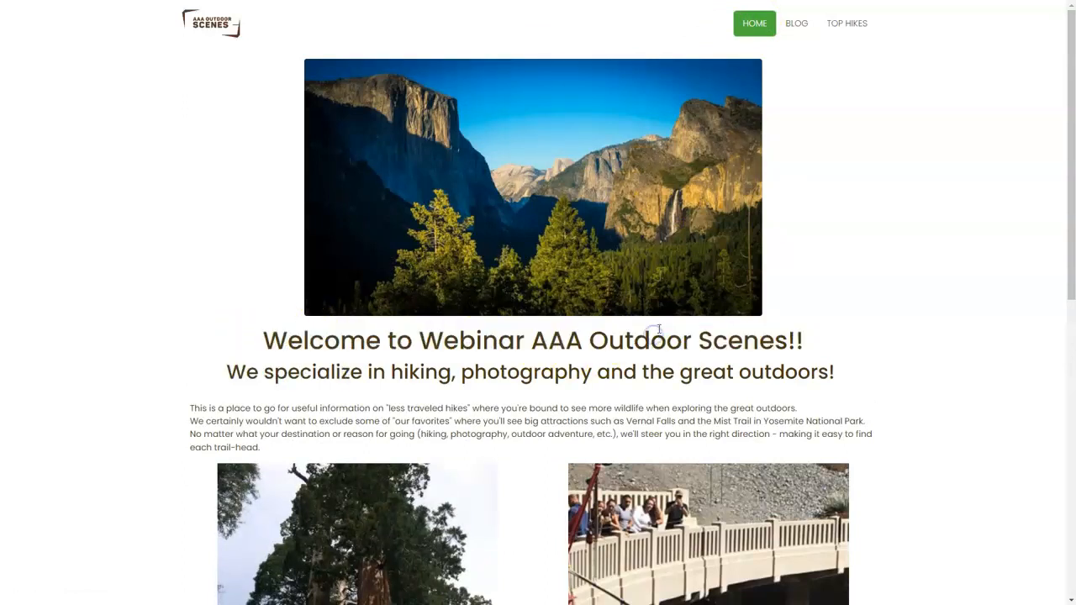
scroll(576, 331, down, 7)
scroll(538, 334, up, 2)
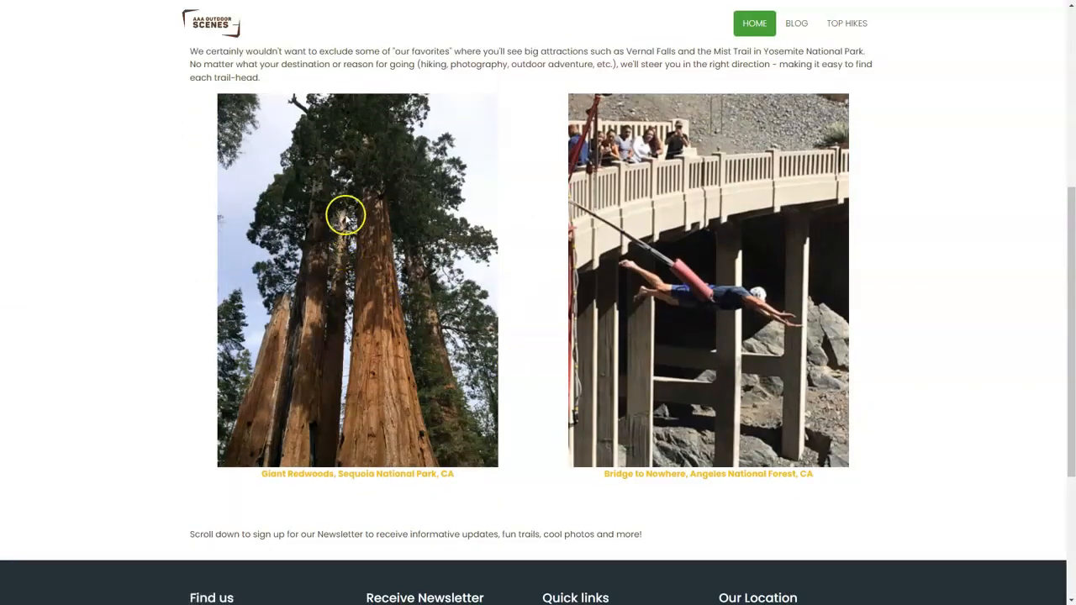
scroll(353, 312, down, 1)
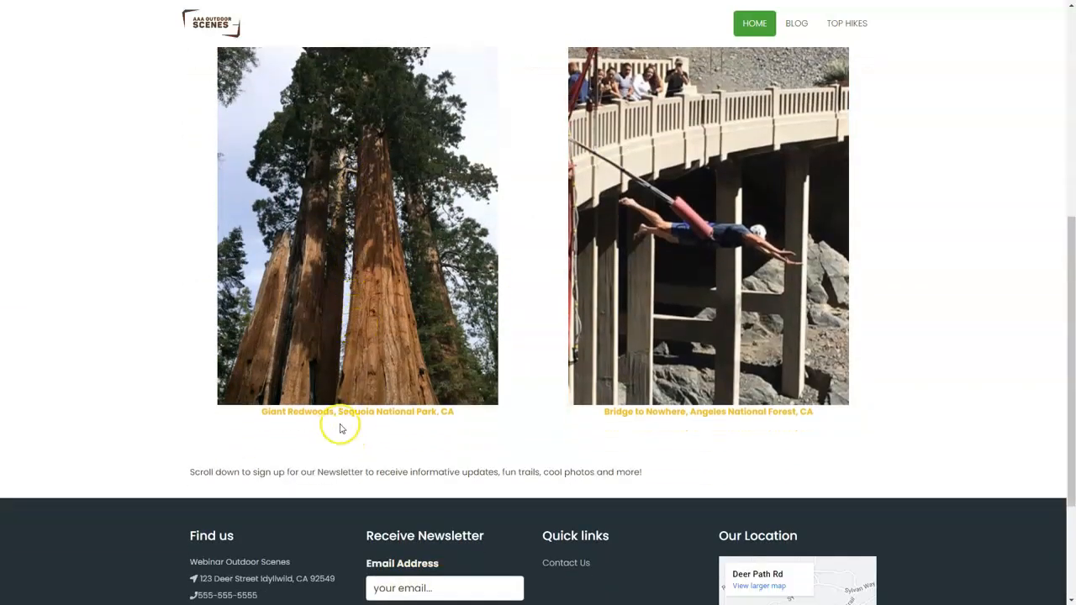
scroll(370, 285, down, 2)
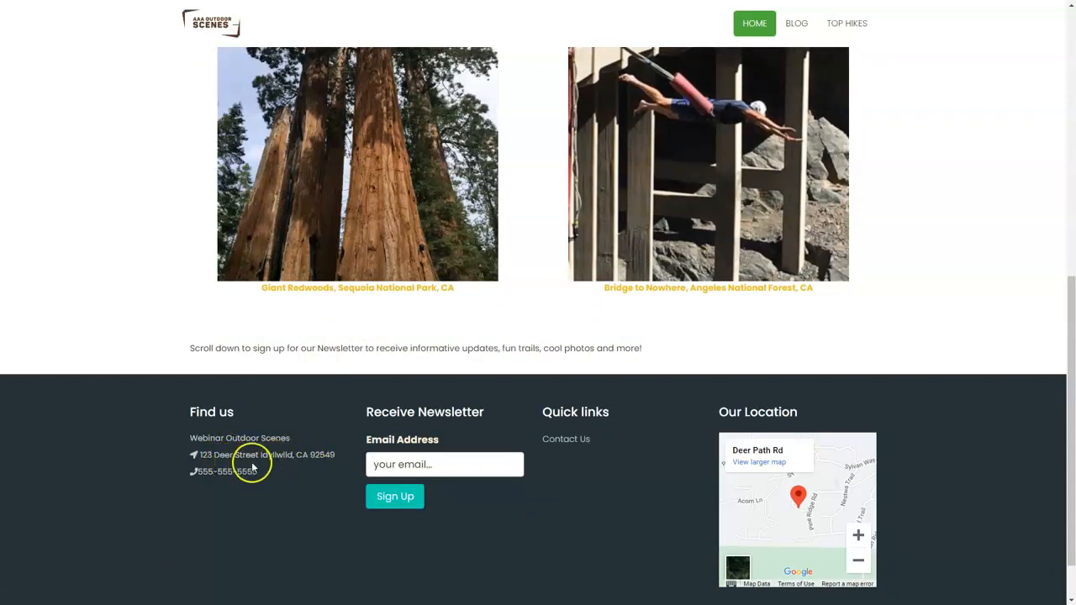
scroll(300, 340, up, 6)
scroll(303, 343, up, 2)
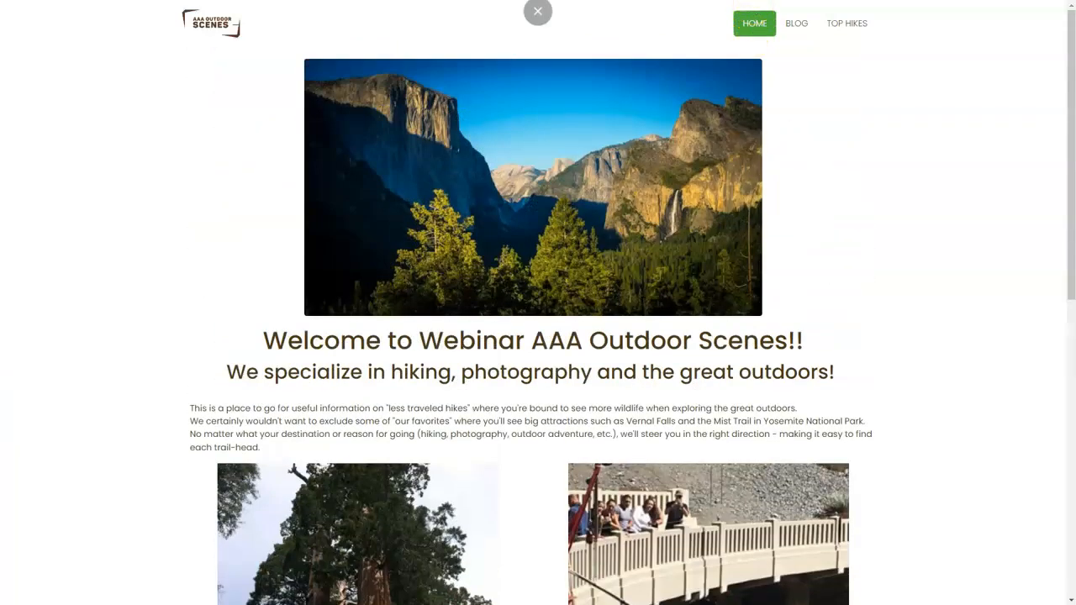
Open the Duck Lake, Mammoth Mountain post from the public website's blog and examine its text, captioned photos and footer.
click(797, 35)
scroll(636, 288, down, 9)
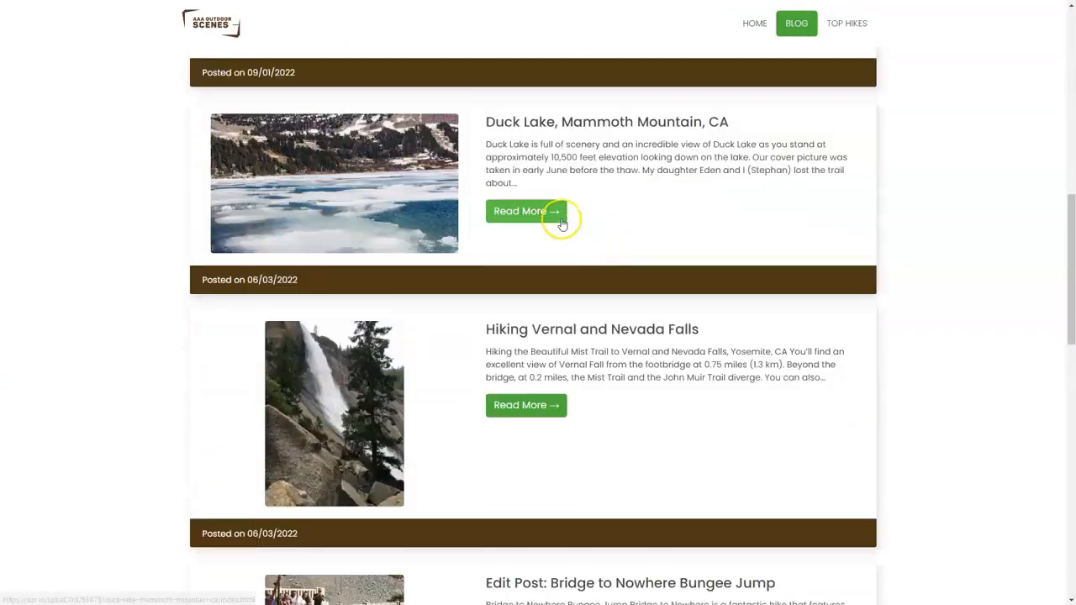
click(555, 213)
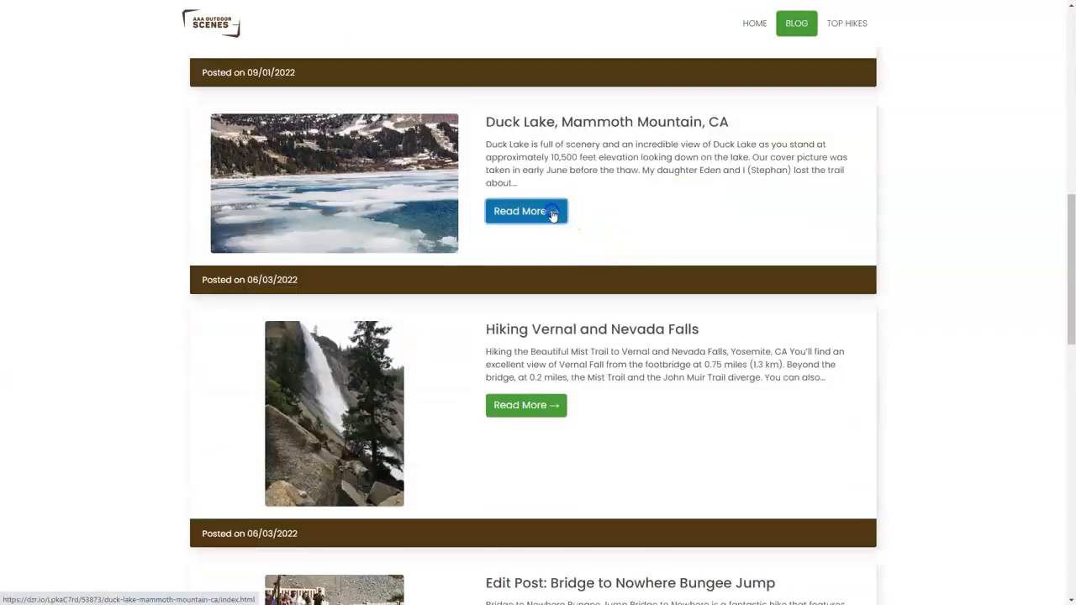
scroll(597, 307, down, 6)
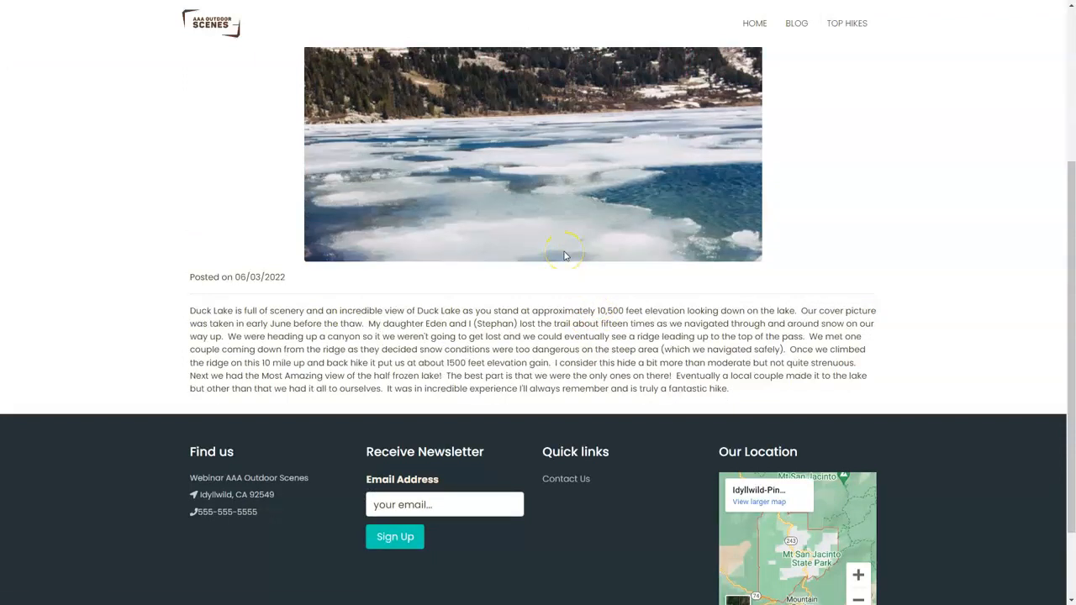
click(565, 256)
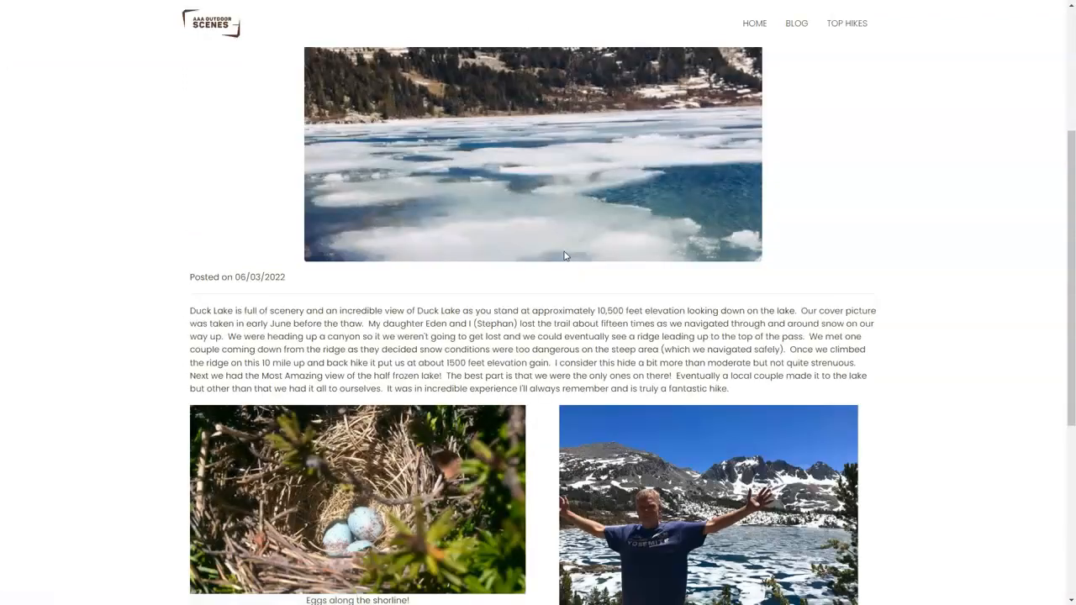
scroll(608, 267, down, 3)
scroll(626, 336, down, 3)
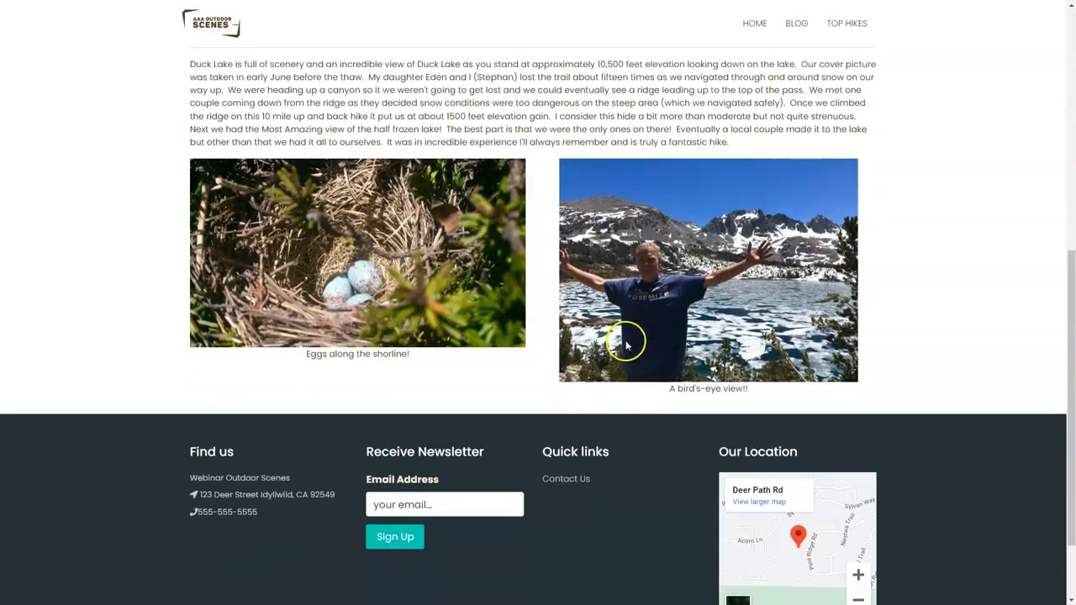
scroll(613, 324, up, 6)
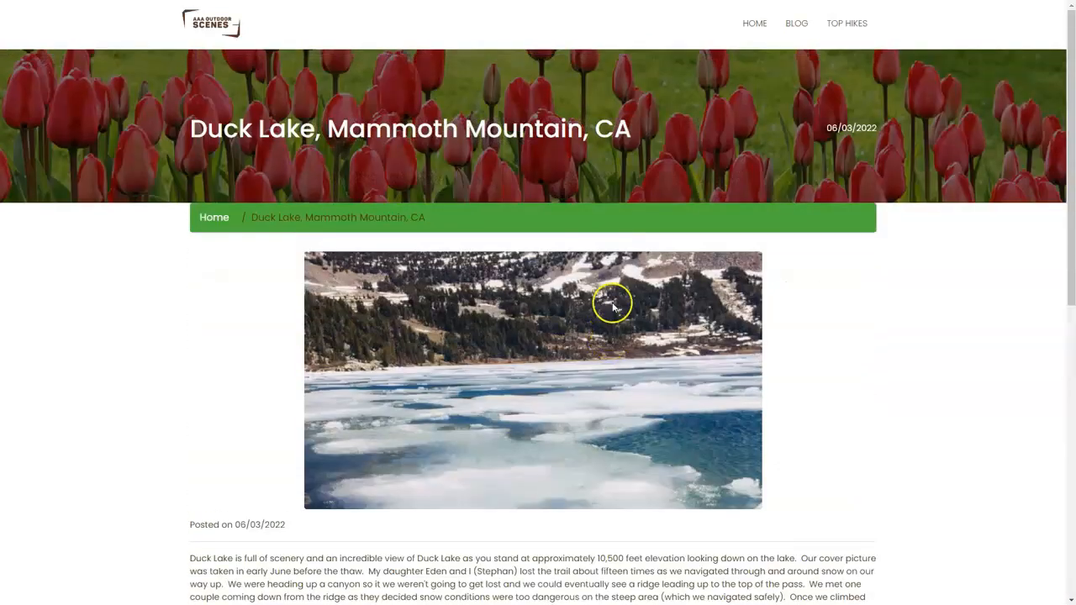
Switch back to the Dataczar account, view Website Help in the Help Center, and return to the dashboard.
key(ctrl+Tab)
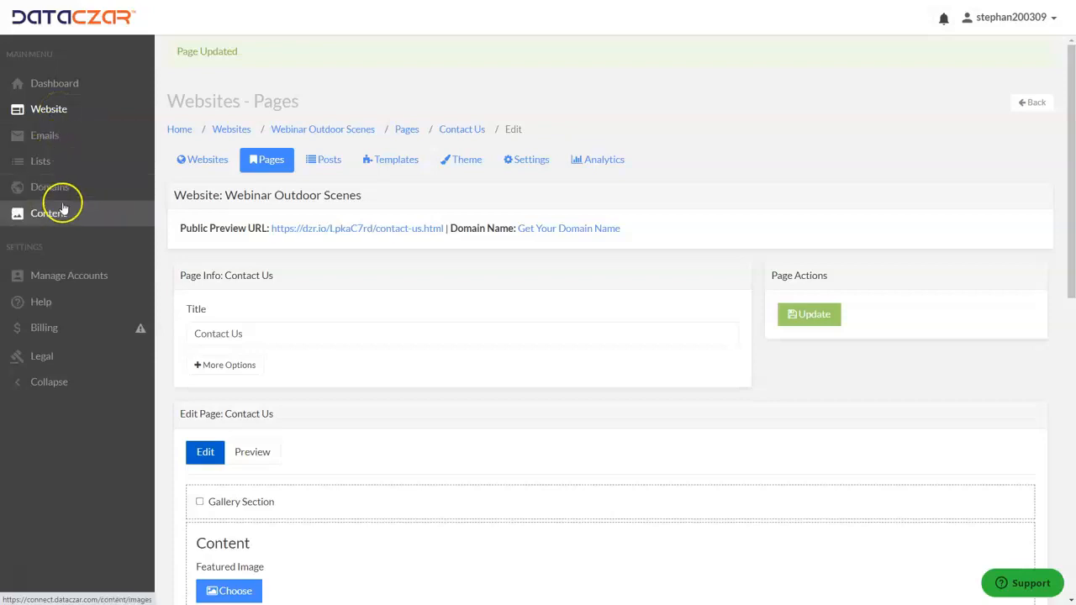
click(49, 304)
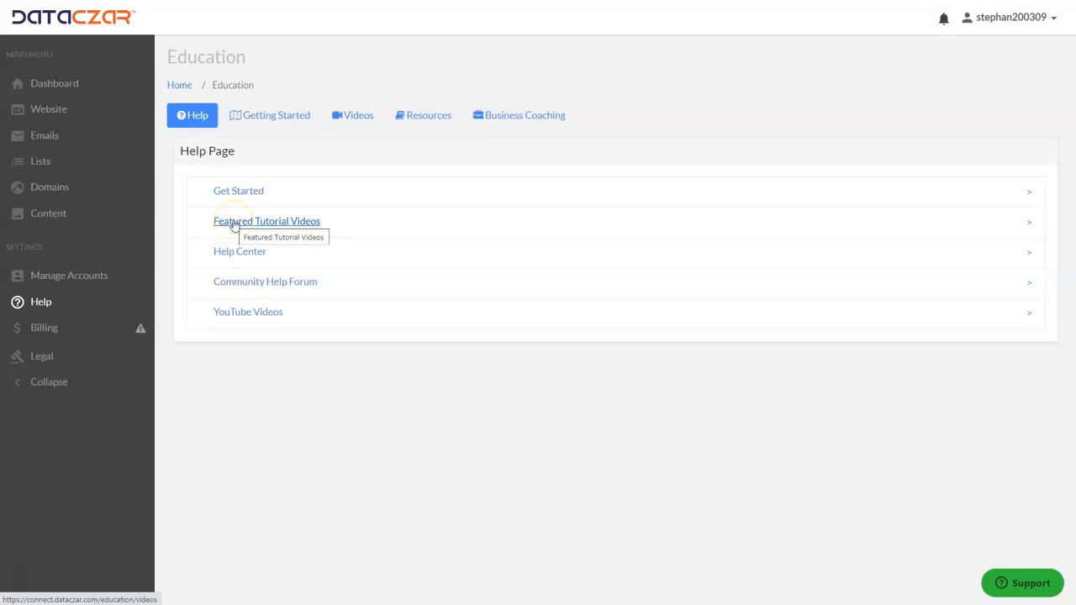
click(232, 259)
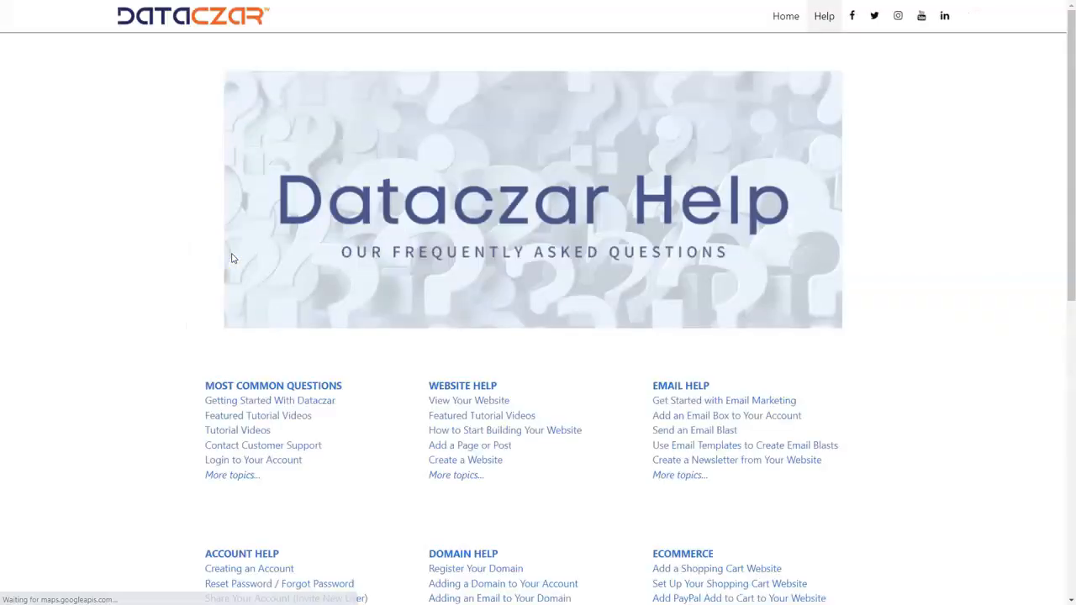
click(474, 391)
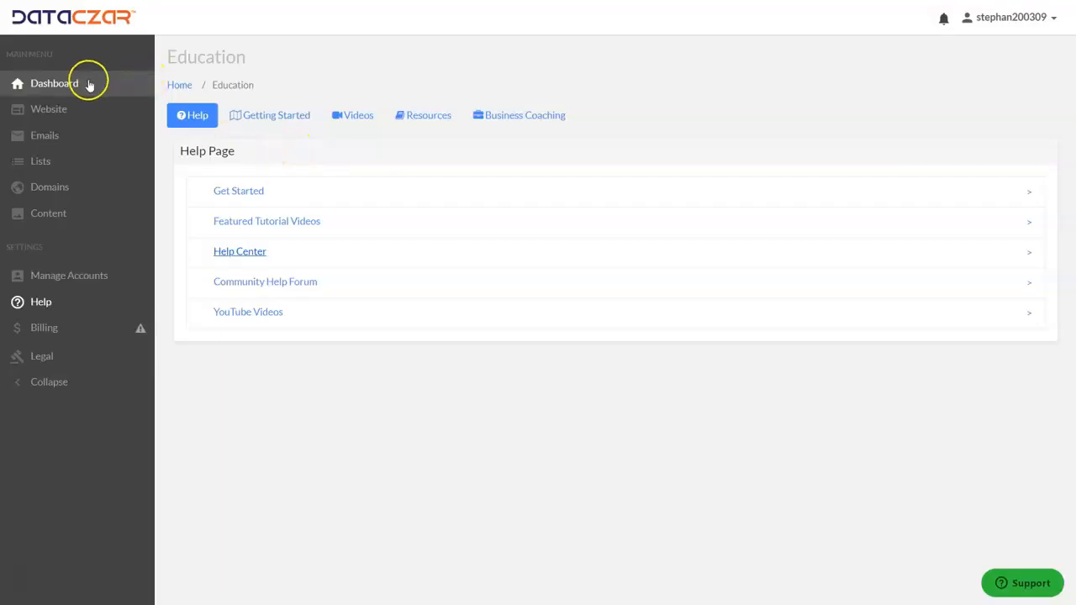
click(89, 84)
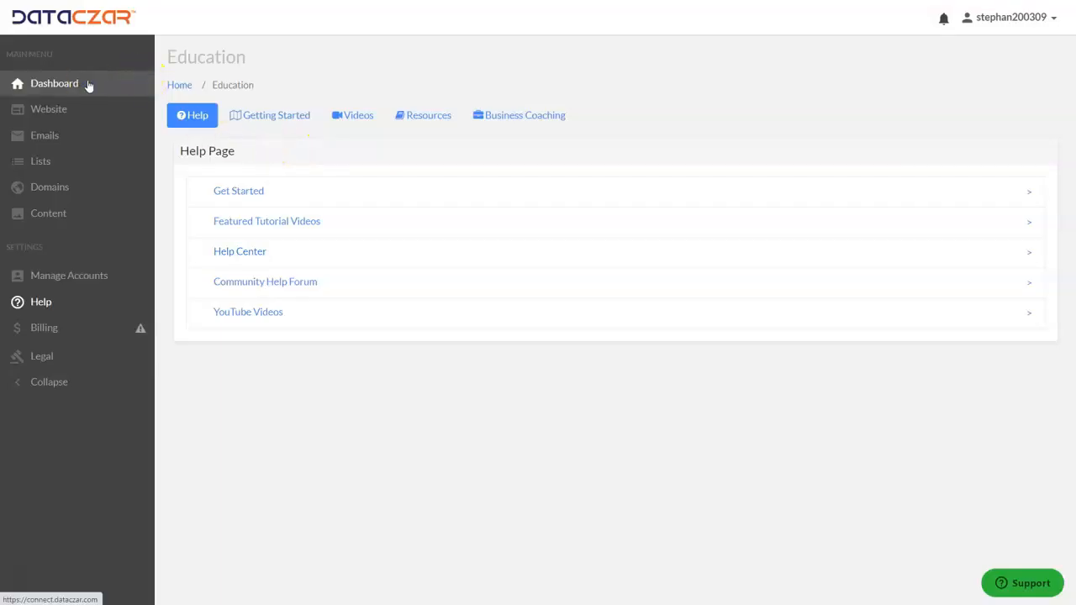